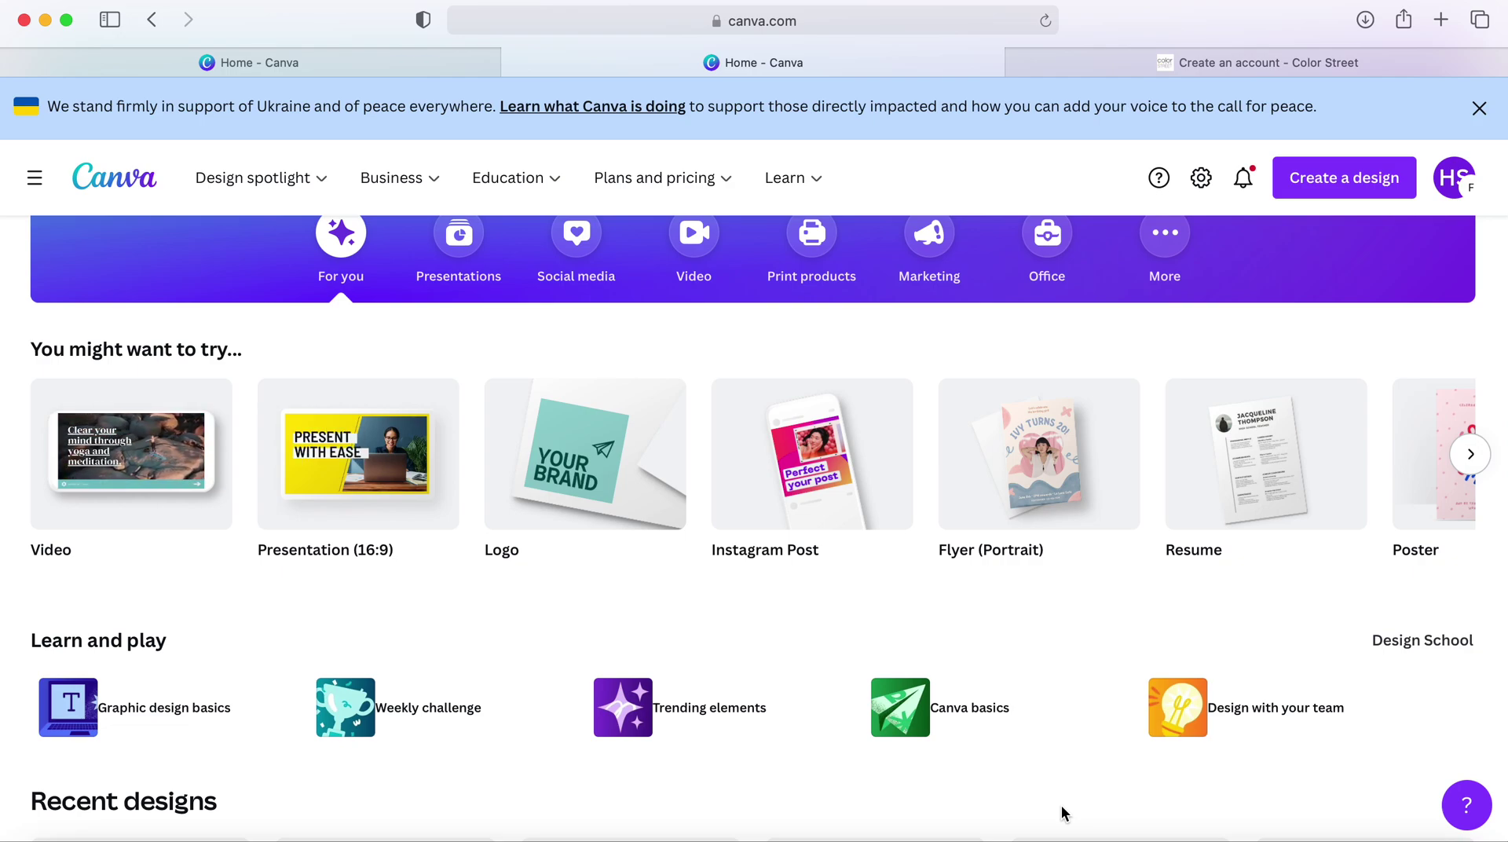
# Scroll to Recent designs and open the partyOTG! (Teamplate) brand template preview
pyautogui.scroll(3, 1063, 804)
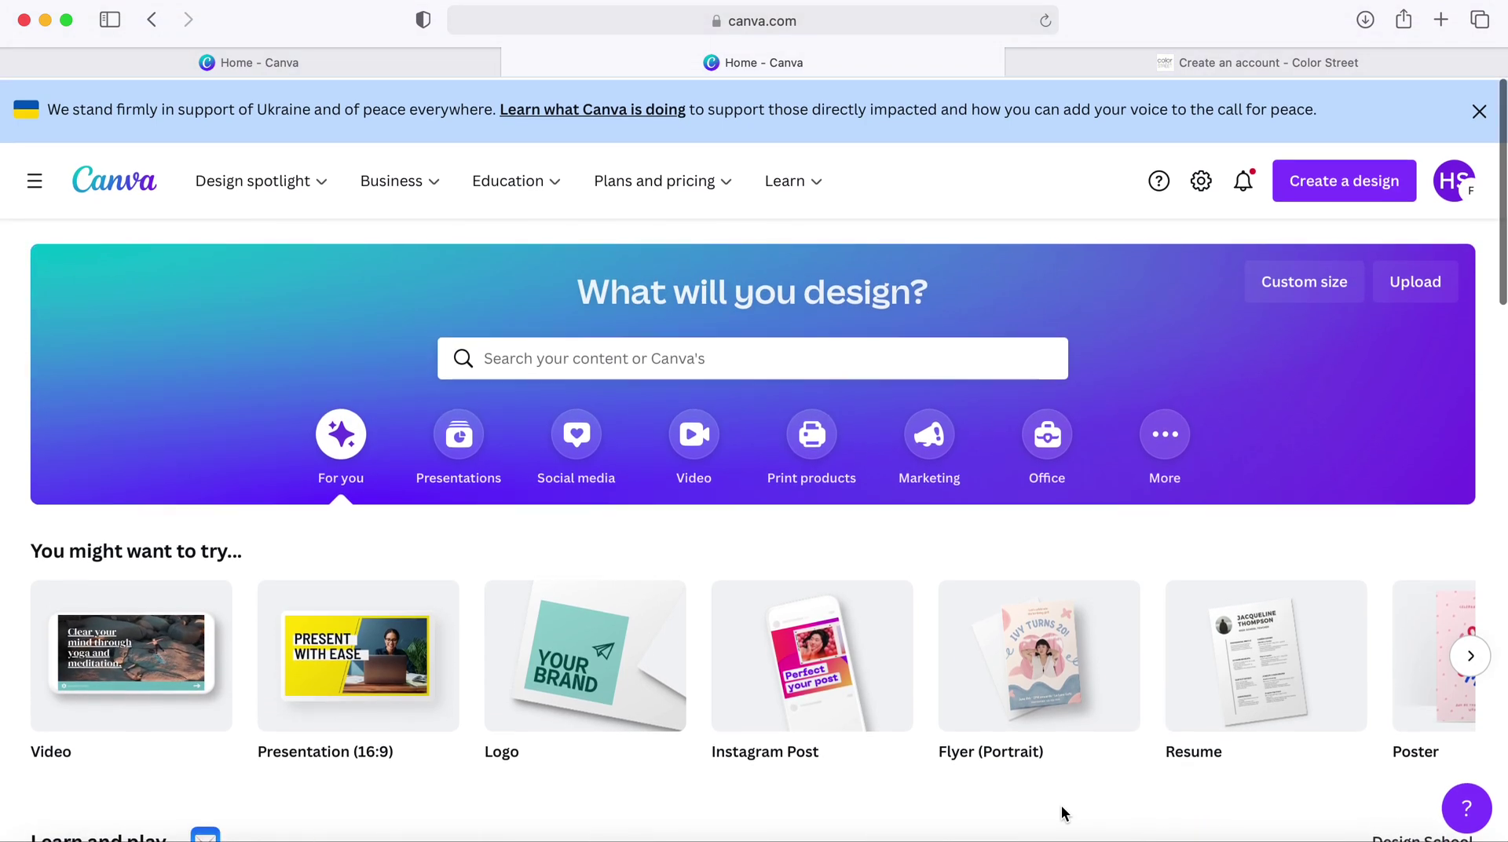
pyautogui.scroll(-2, 1062, 805)
pyautogui.scroll(1, 1063, 803)
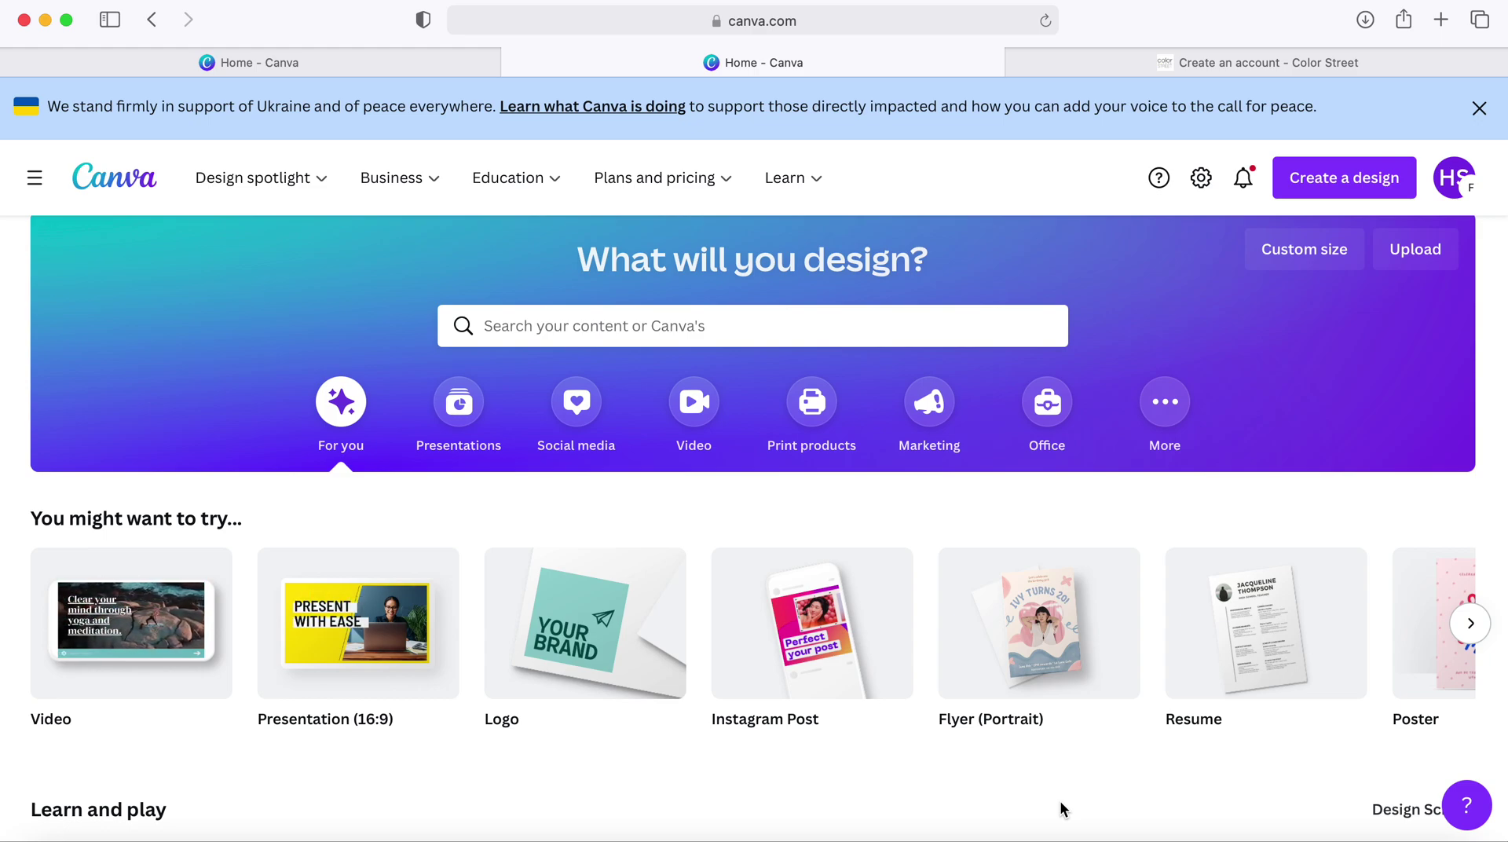
pyautogui.scroll(-5, 1062, 810)
pyautogui.scroll(-2, 1062, 810)
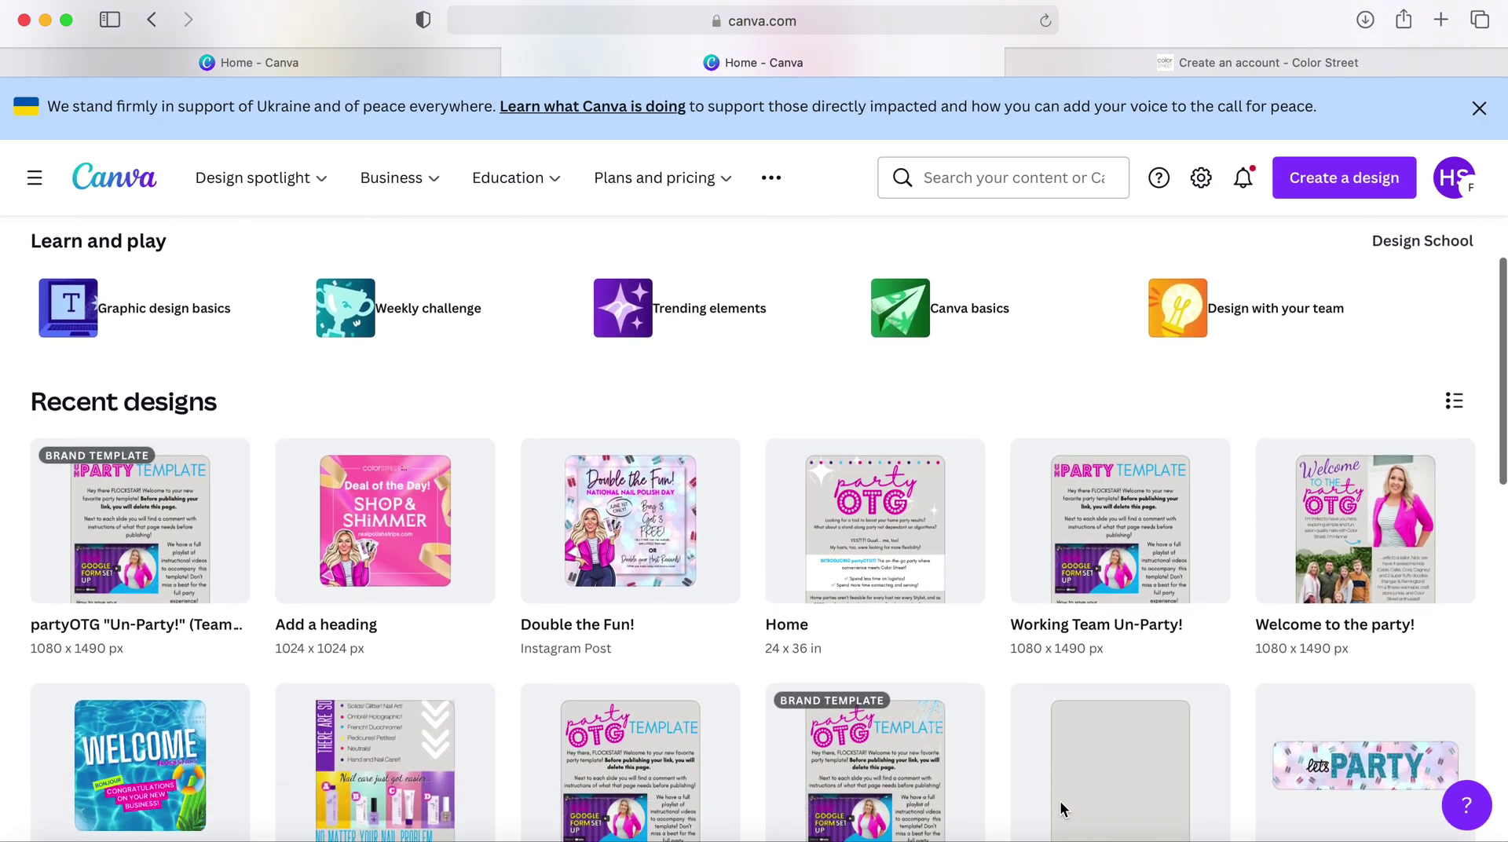
pyautogui.scroll(-2, 1061, 810)
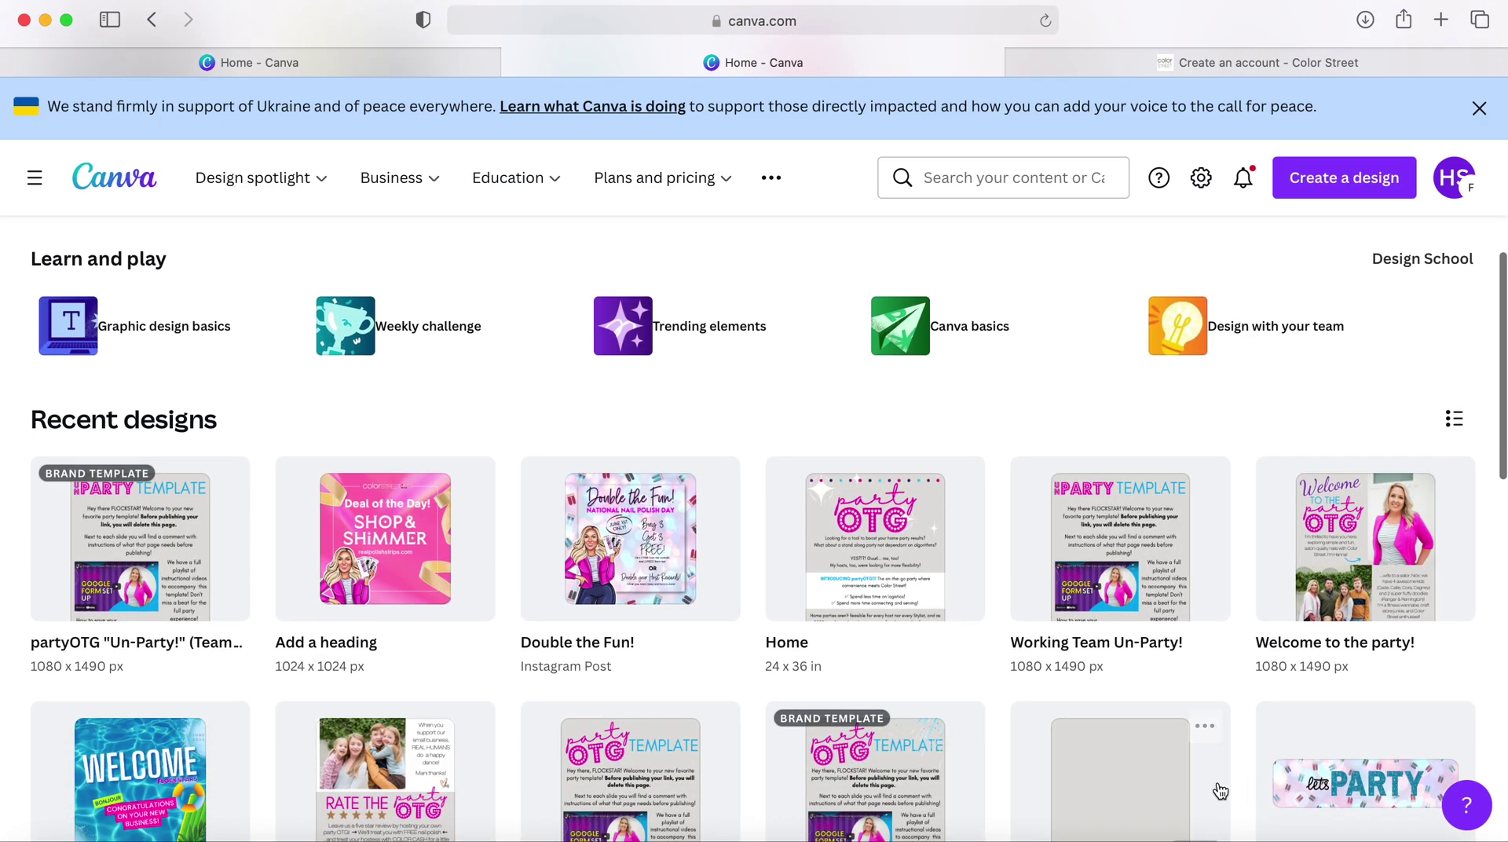
pyautogui.click(856, 774)
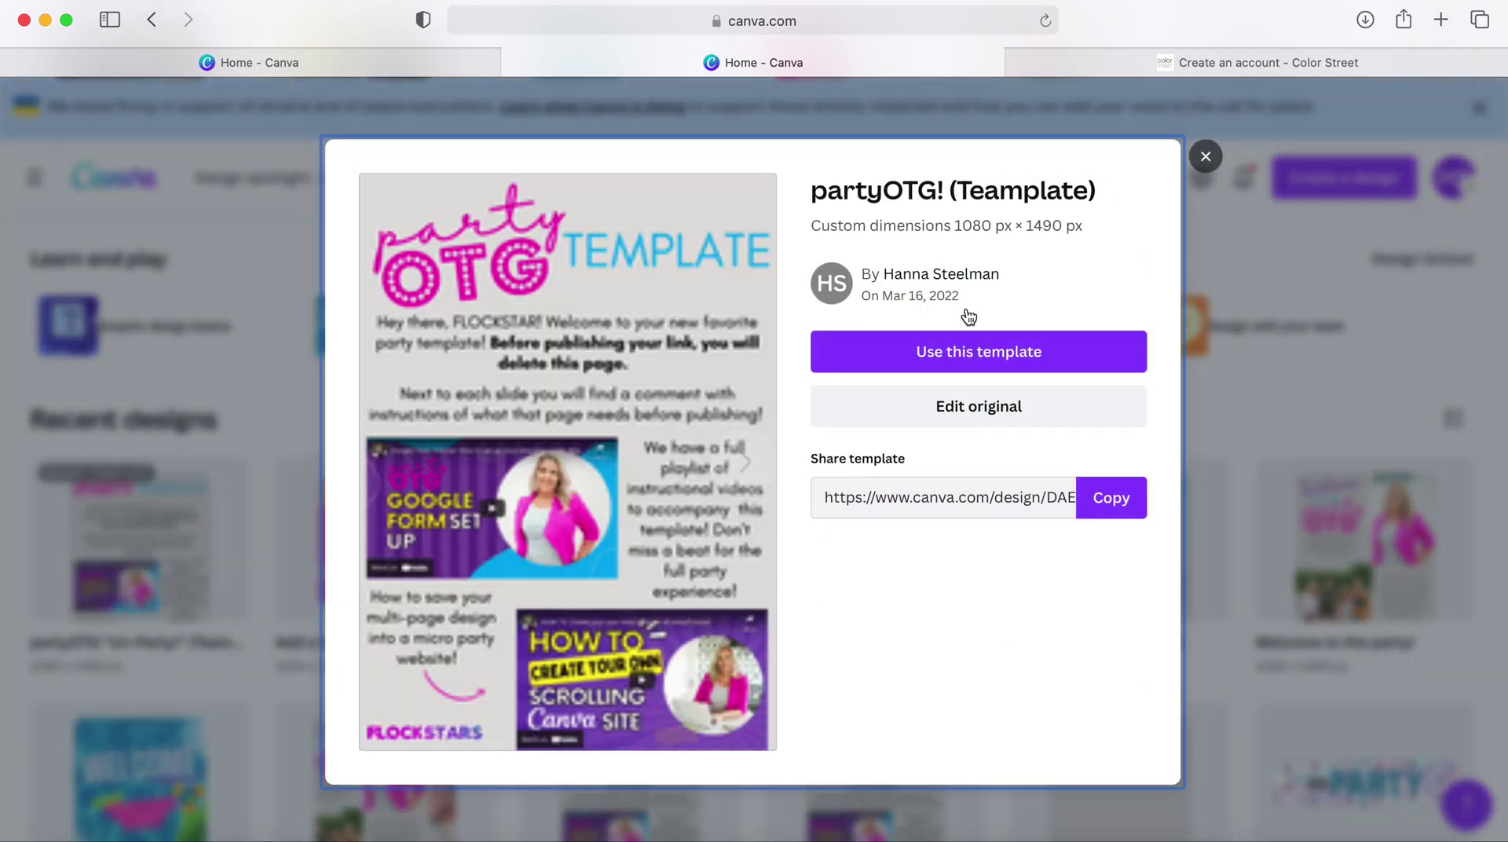
# Use the template to open 'Copy of partyOTG! (Teamplate)' in the editor
pyautogui.click(963, 359)
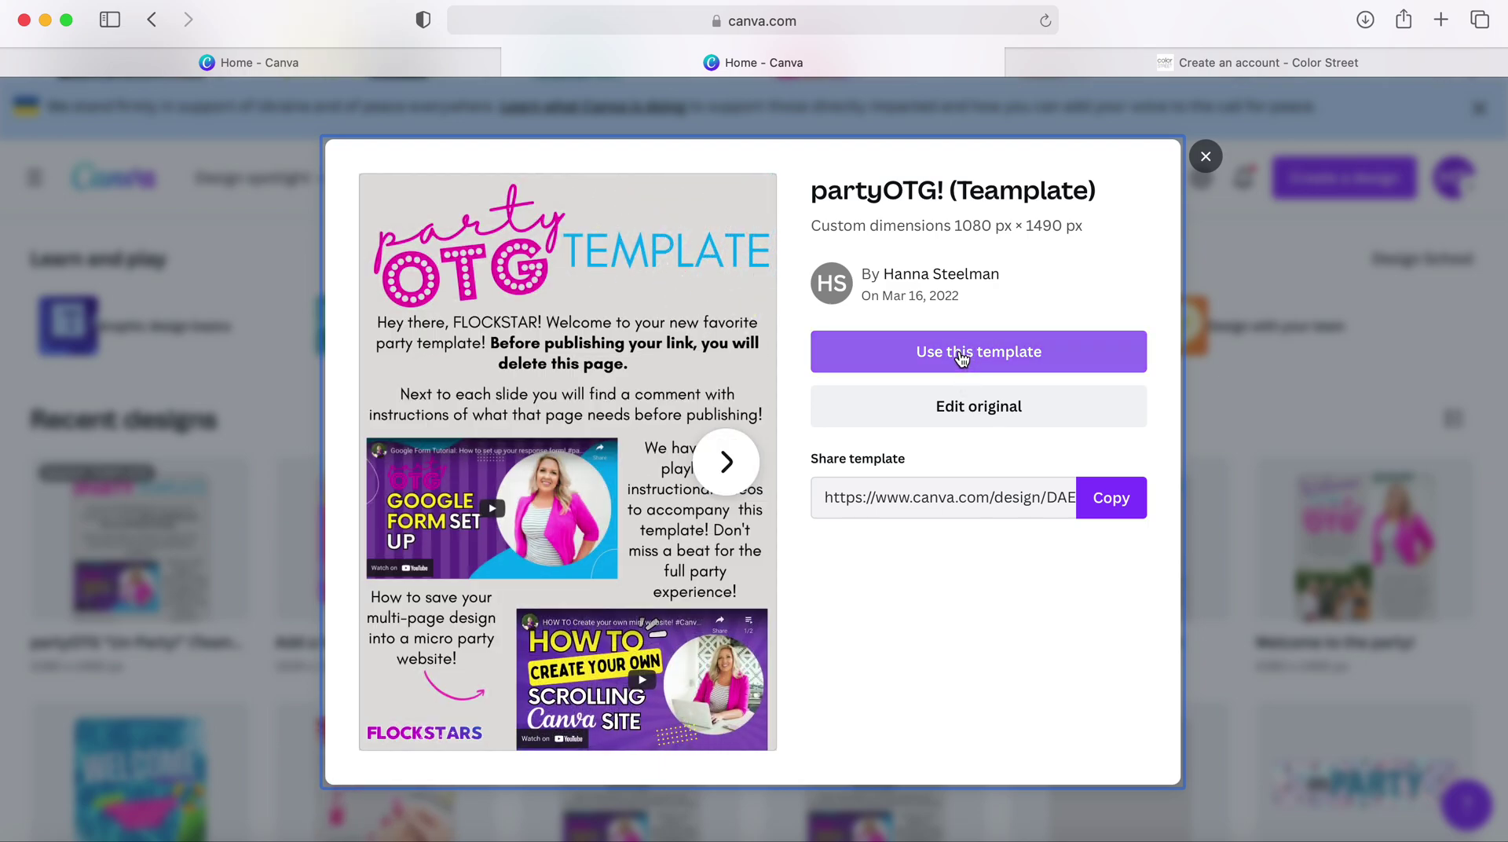
pyautogui.click(962, 357)
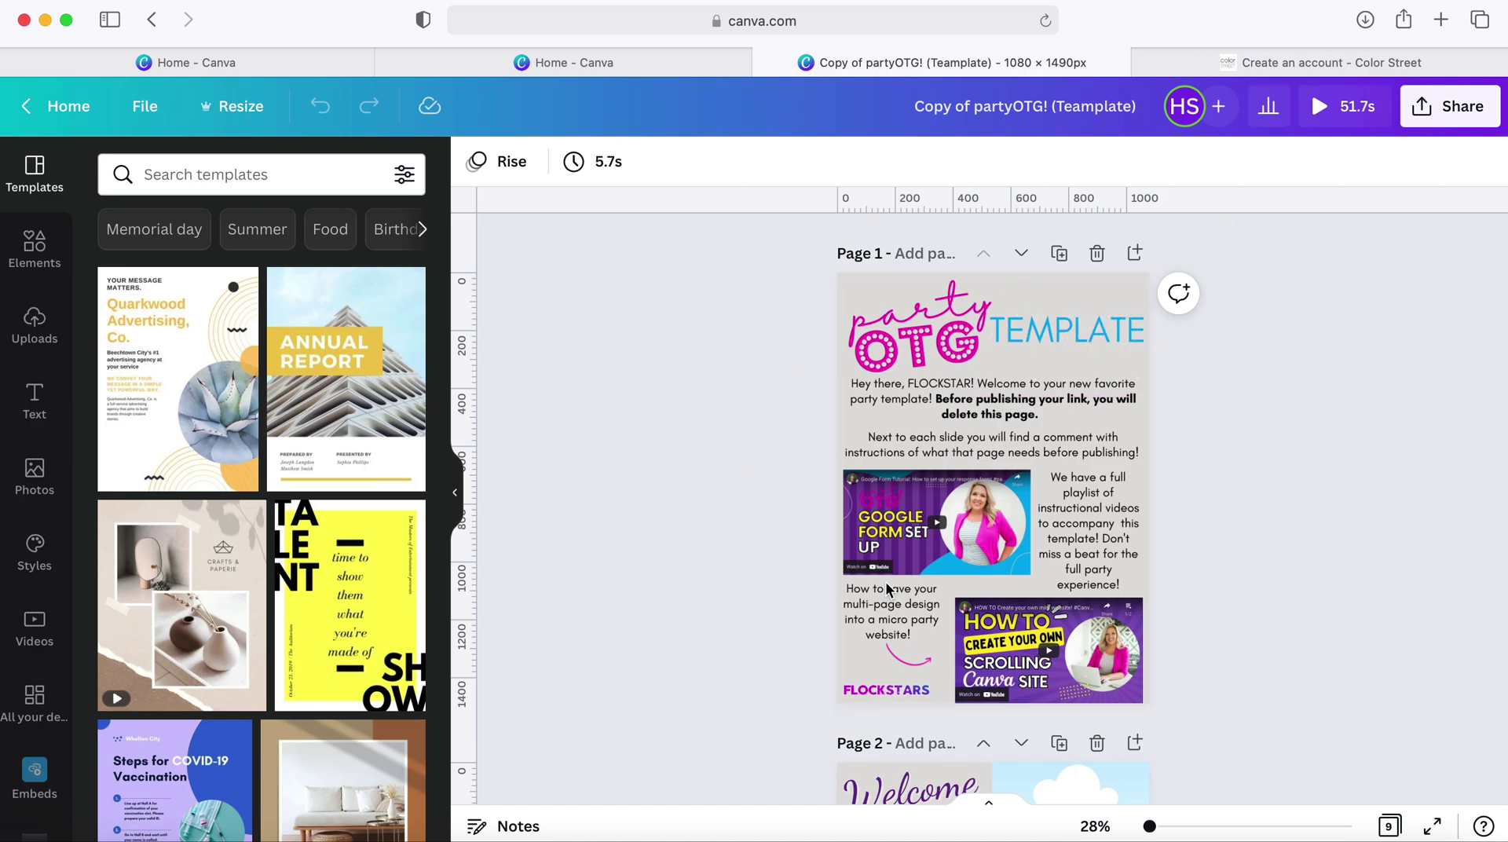
# Delete the instructions page so the 8-page design starts with the Welcome page
pyautogui.click(1136, 583)
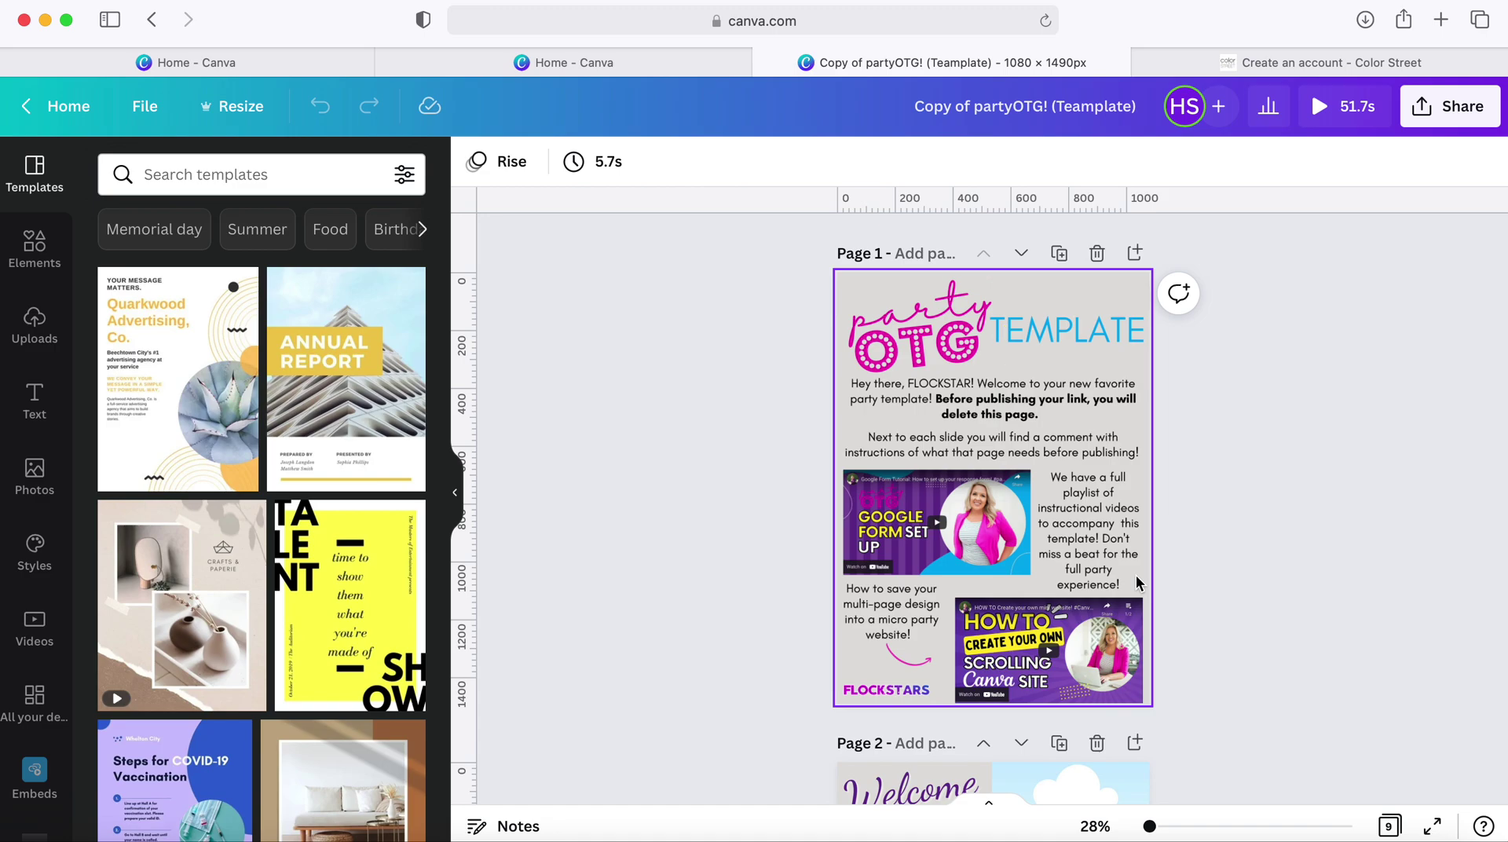
pyautogui.click(1097, 255)
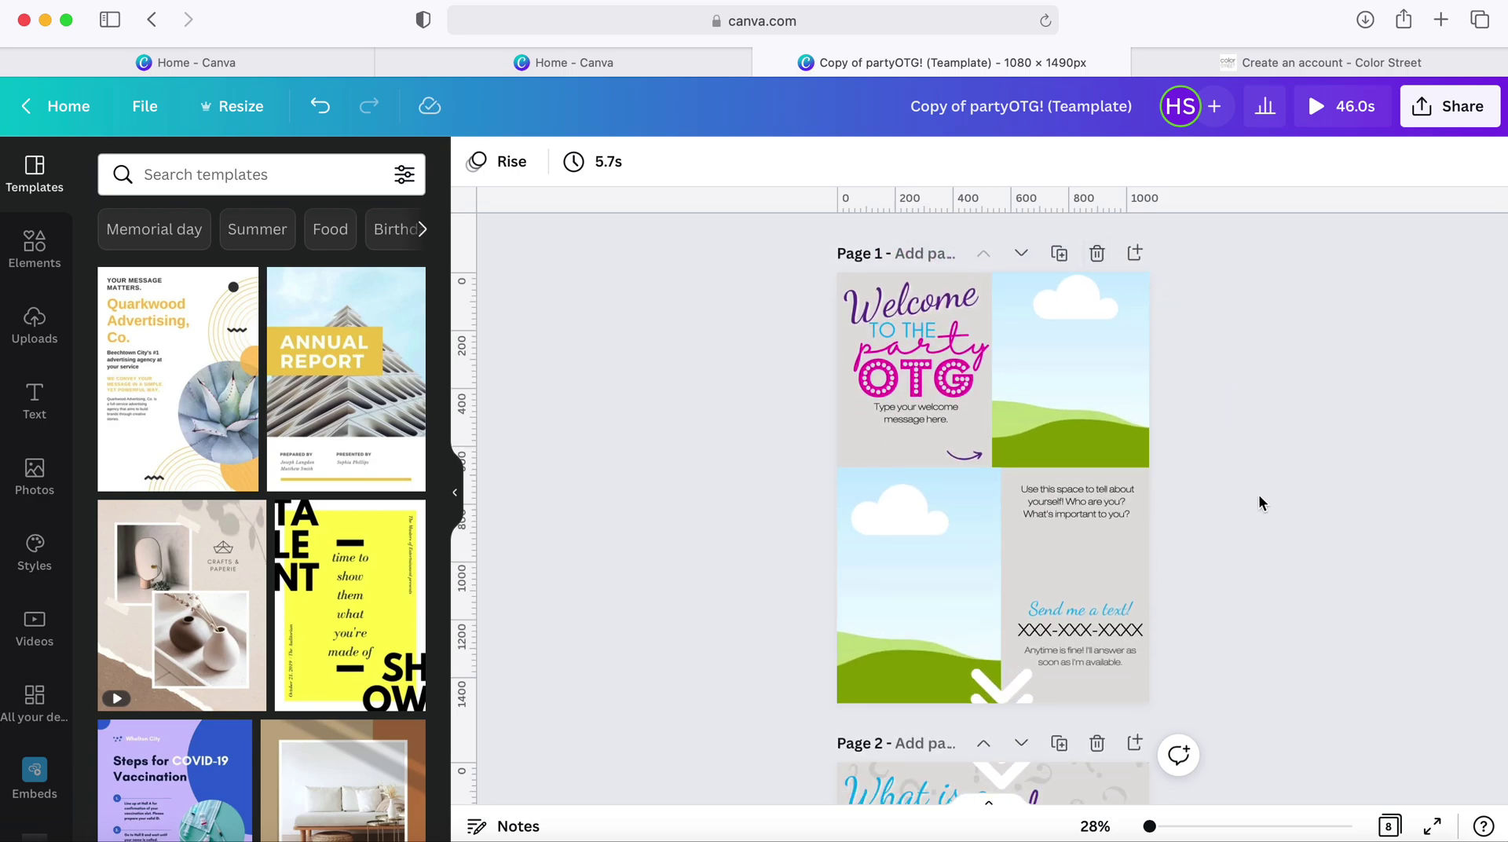
pyautogui.click(34, 324)
# Place the purple-shirt photo from Uploads into the Welcome page's top-right frame
pyautogui.scroll(-5, 278, 625)
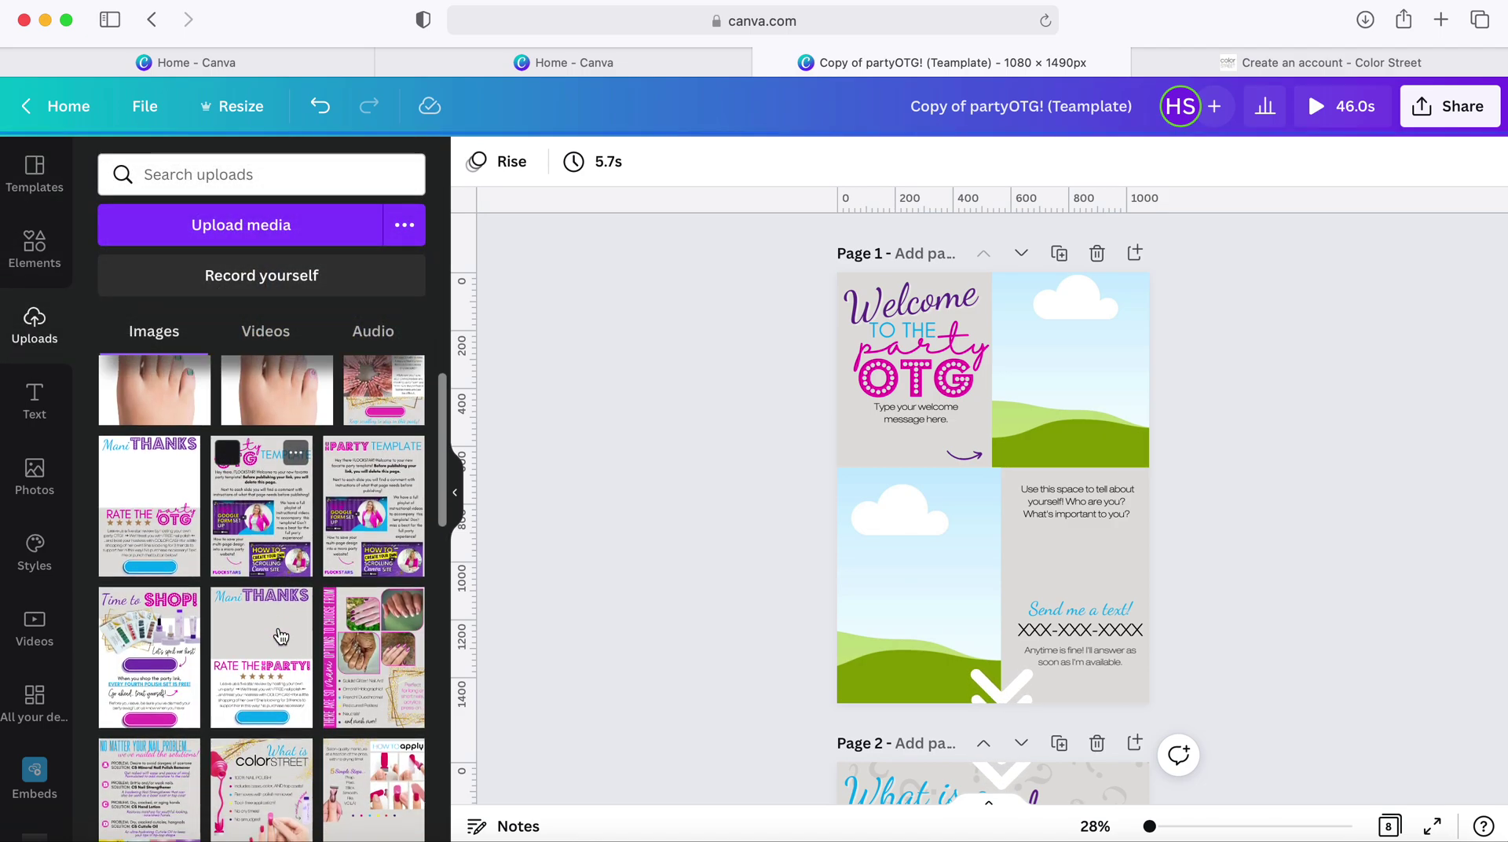
pyautogui.scroll(-15, 281, 635)
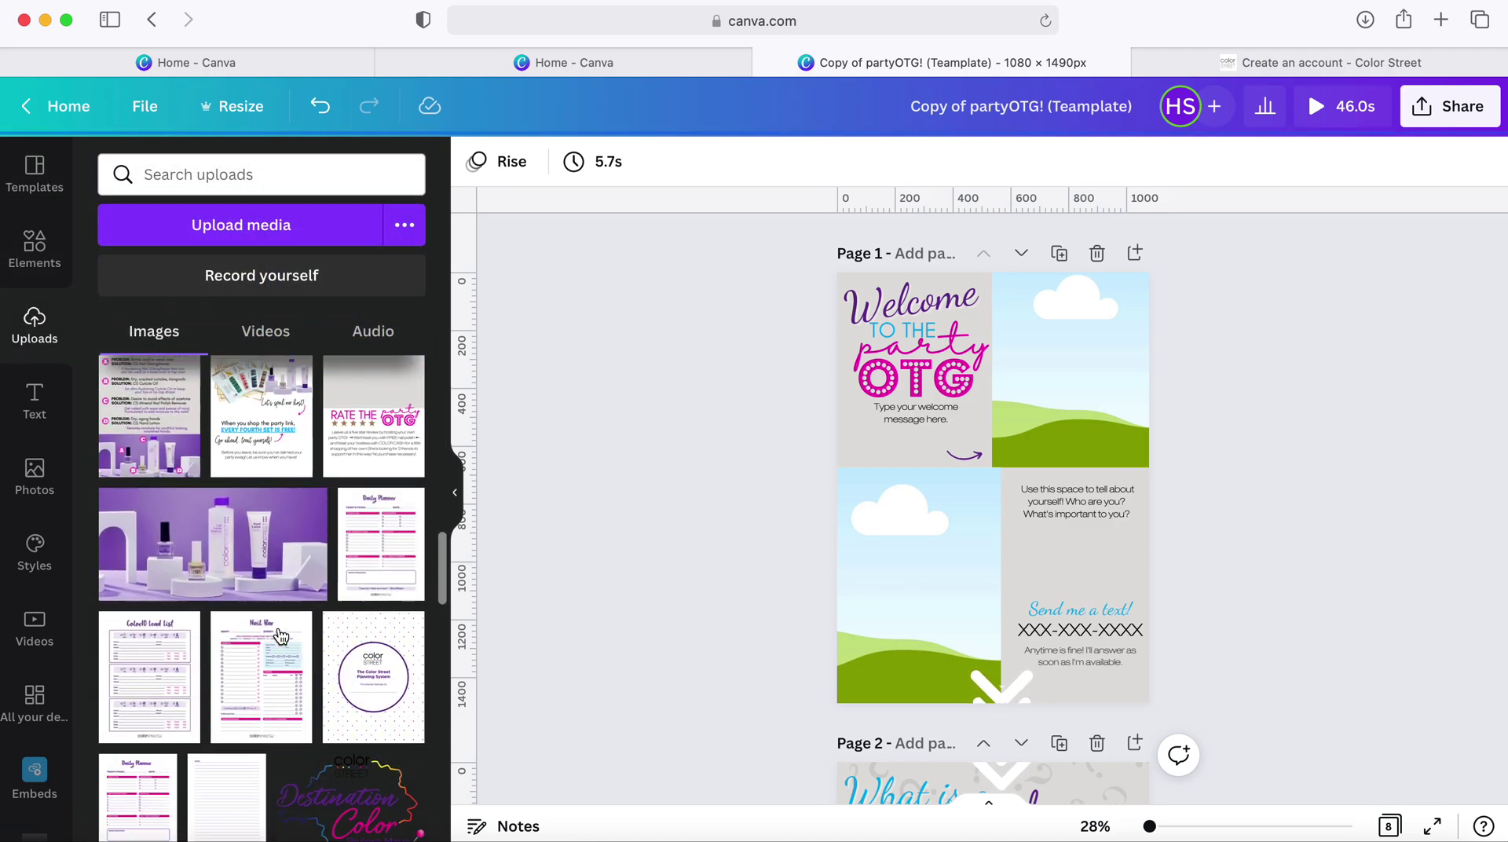
pyautogui.scroll(-15, 281, 635)
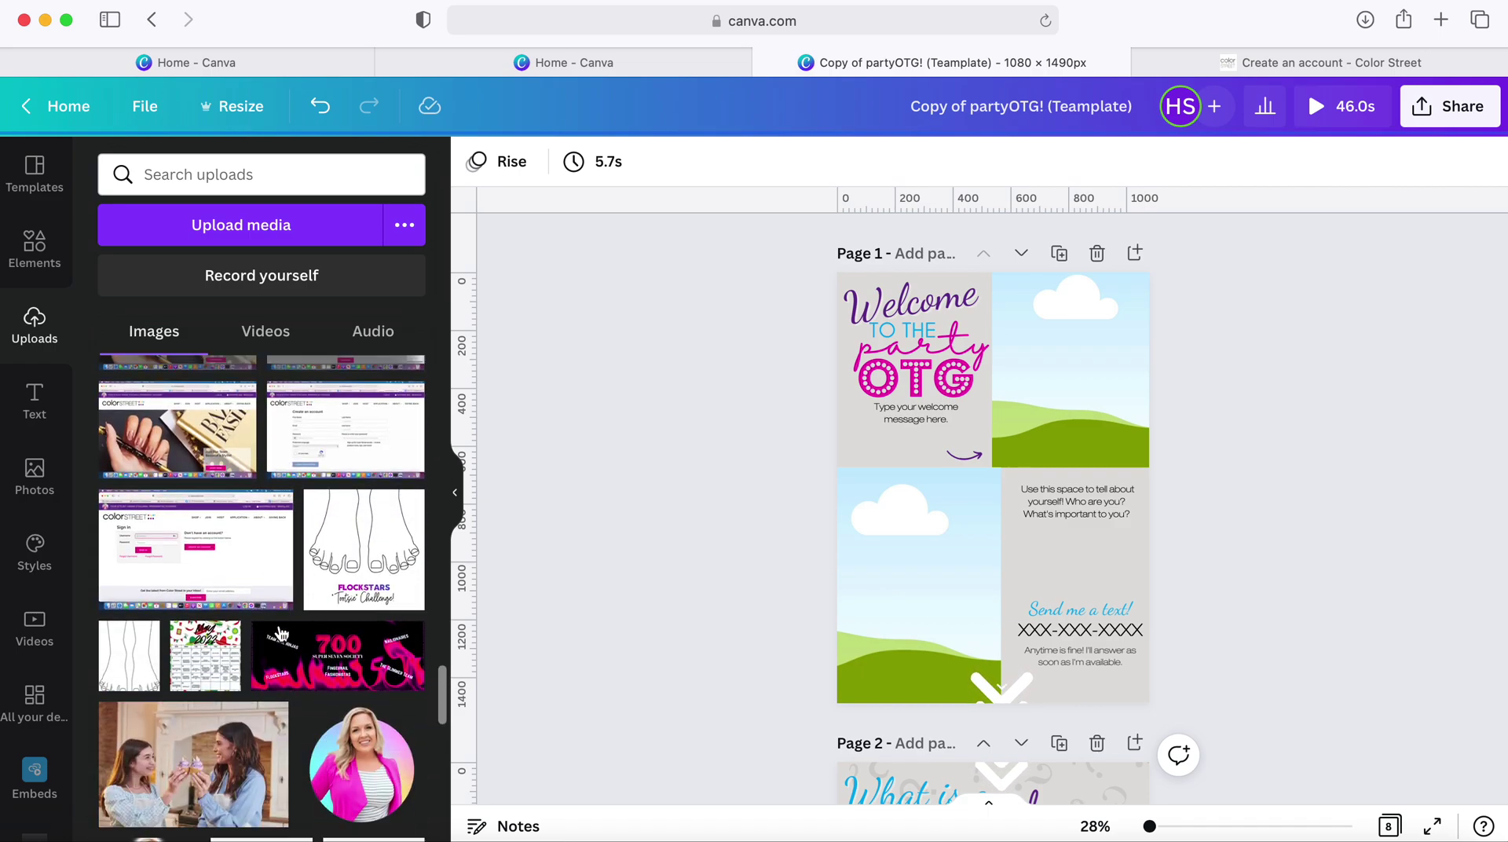
pyautogui.scroll(-15, 281, 635)
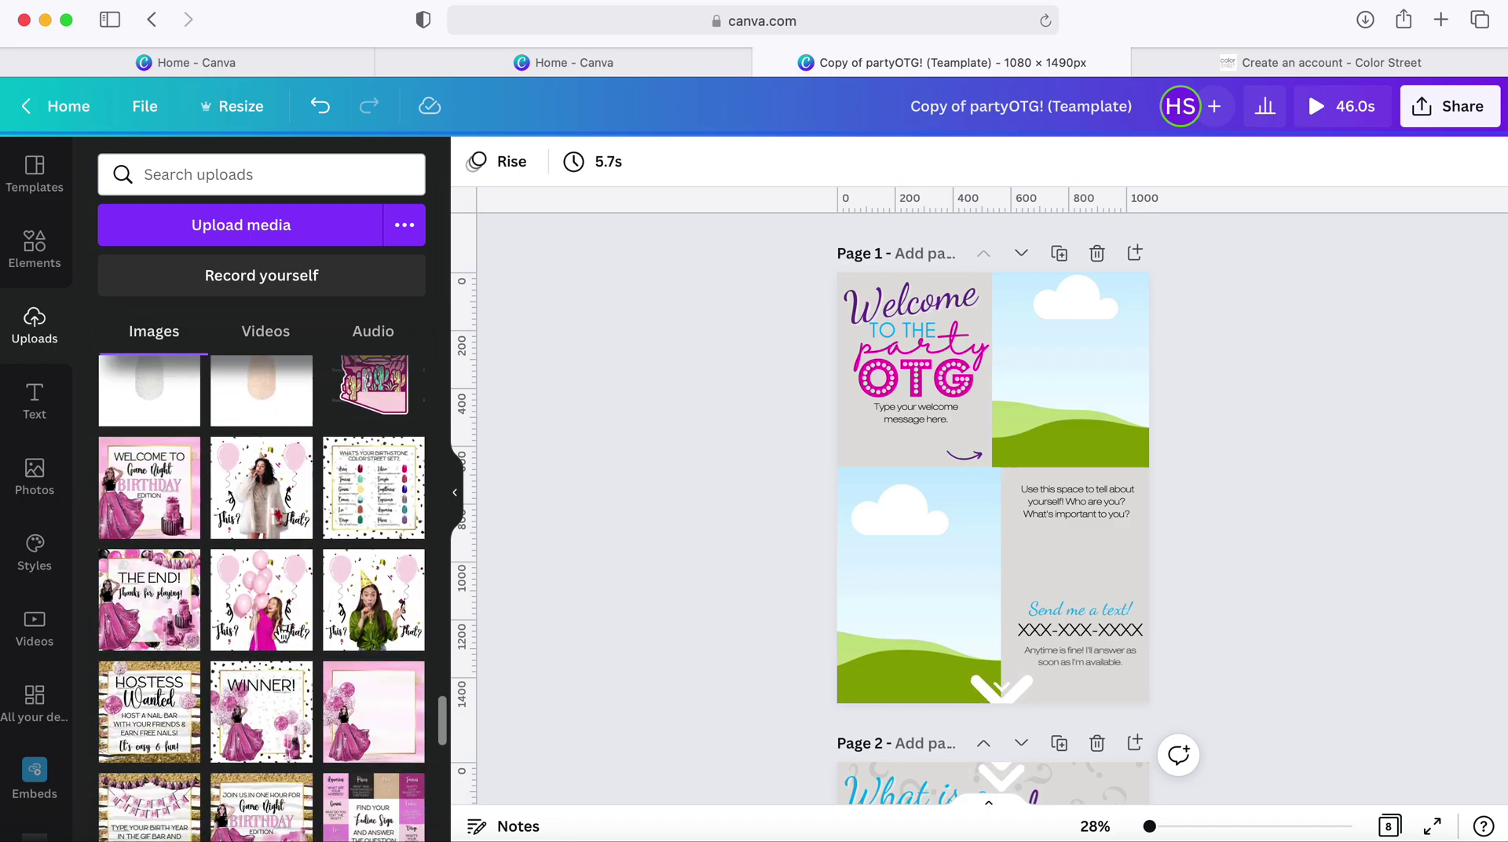
pyautogui.scroll(15, 281, 635)
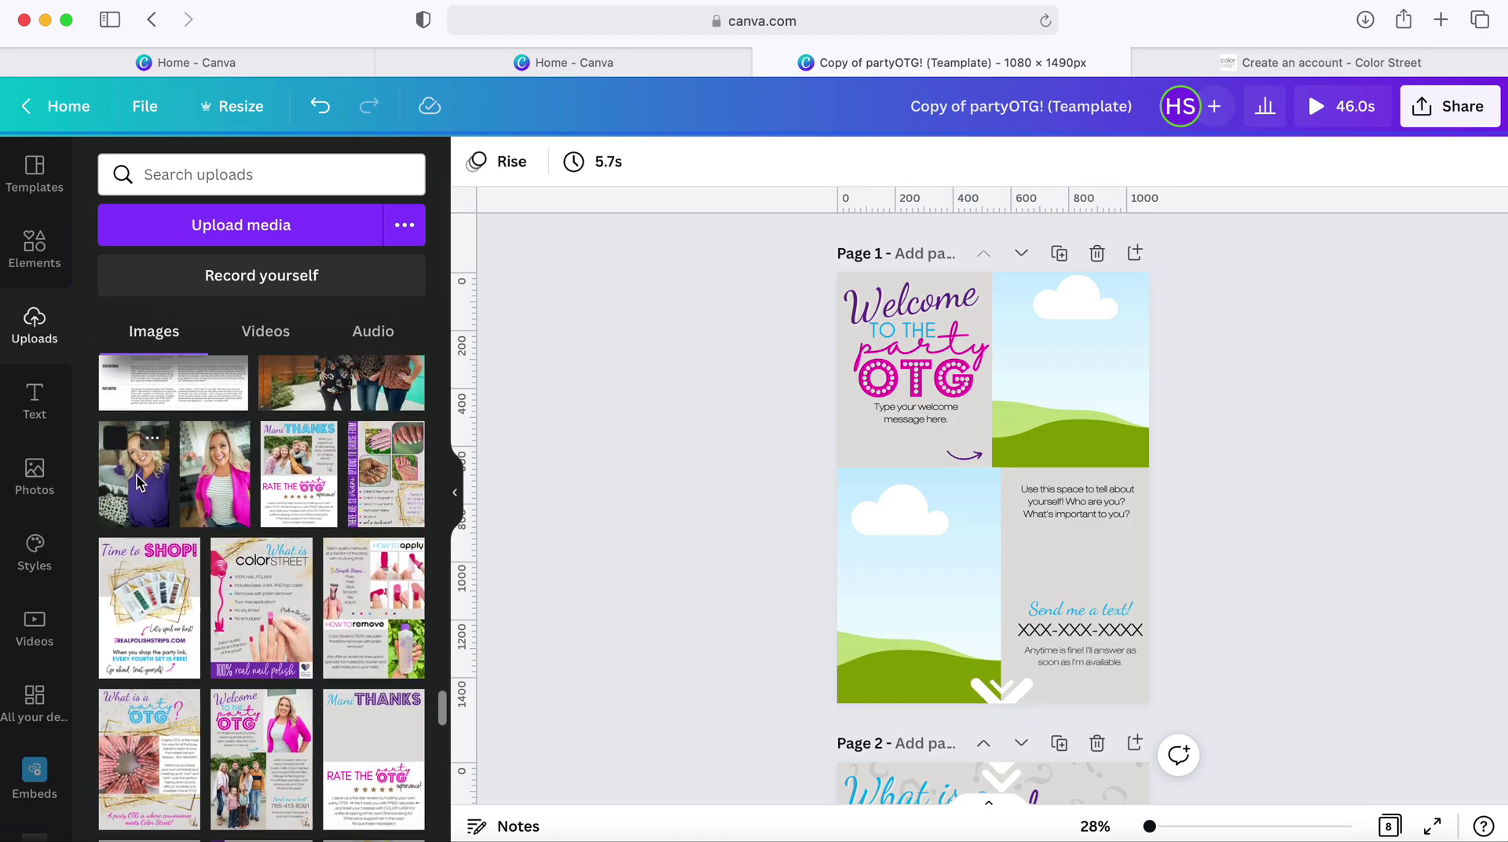
pyautogui.moveTo(135, 474); pyautogui.dragTo(1014, 304)
# Crop and reposition the purple-shirt photo in its frame around her face
pyautogui.click(1068, 337)
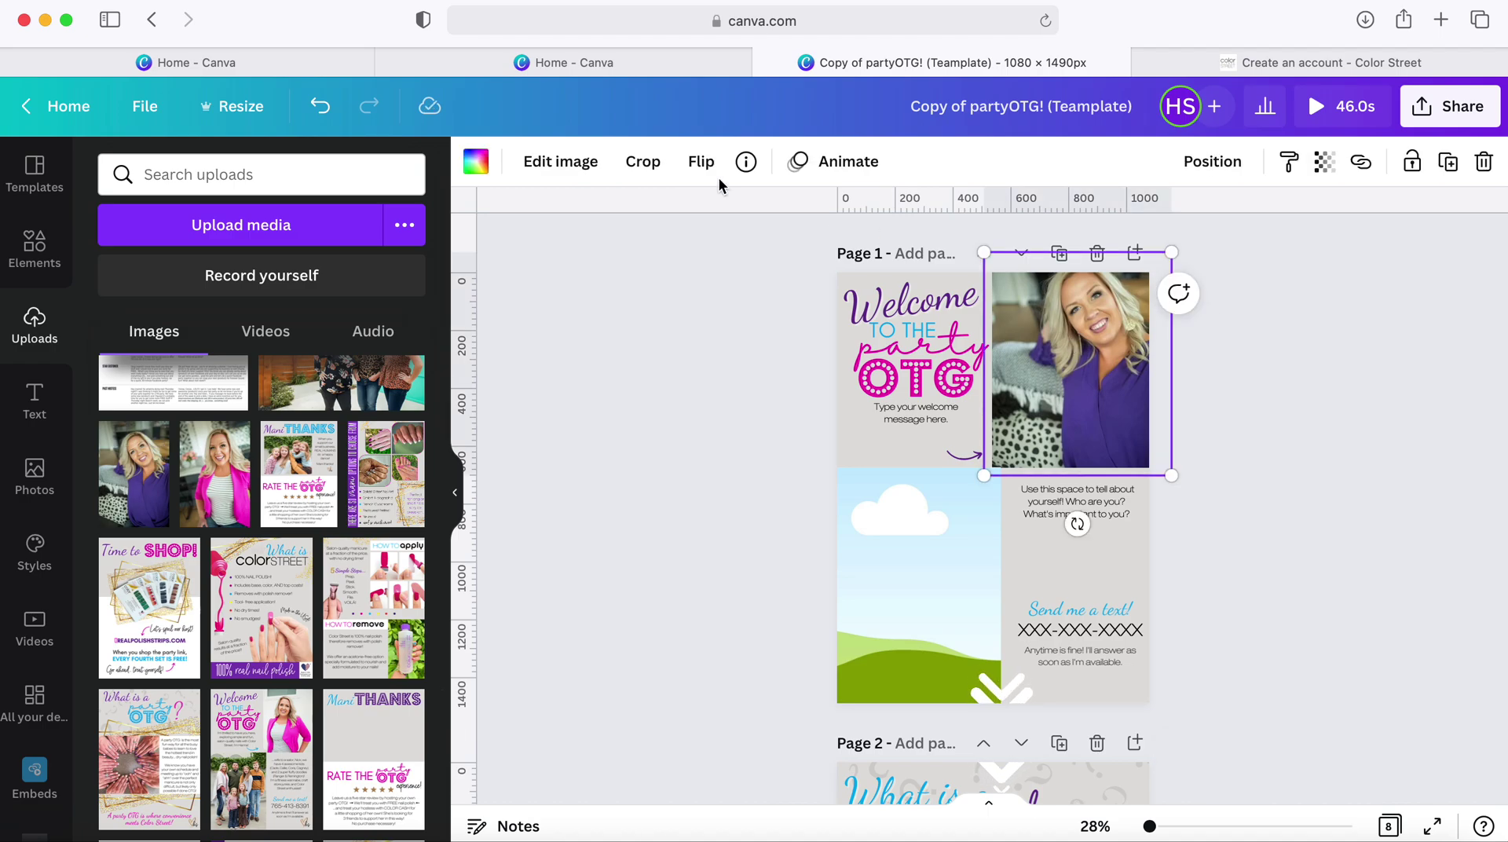
pyautogui.click(646, 162)
pyautogui.moveTo(1058, 341); pyautogui.dragTo(1058, 366)
pyautogui.click(508, 167)
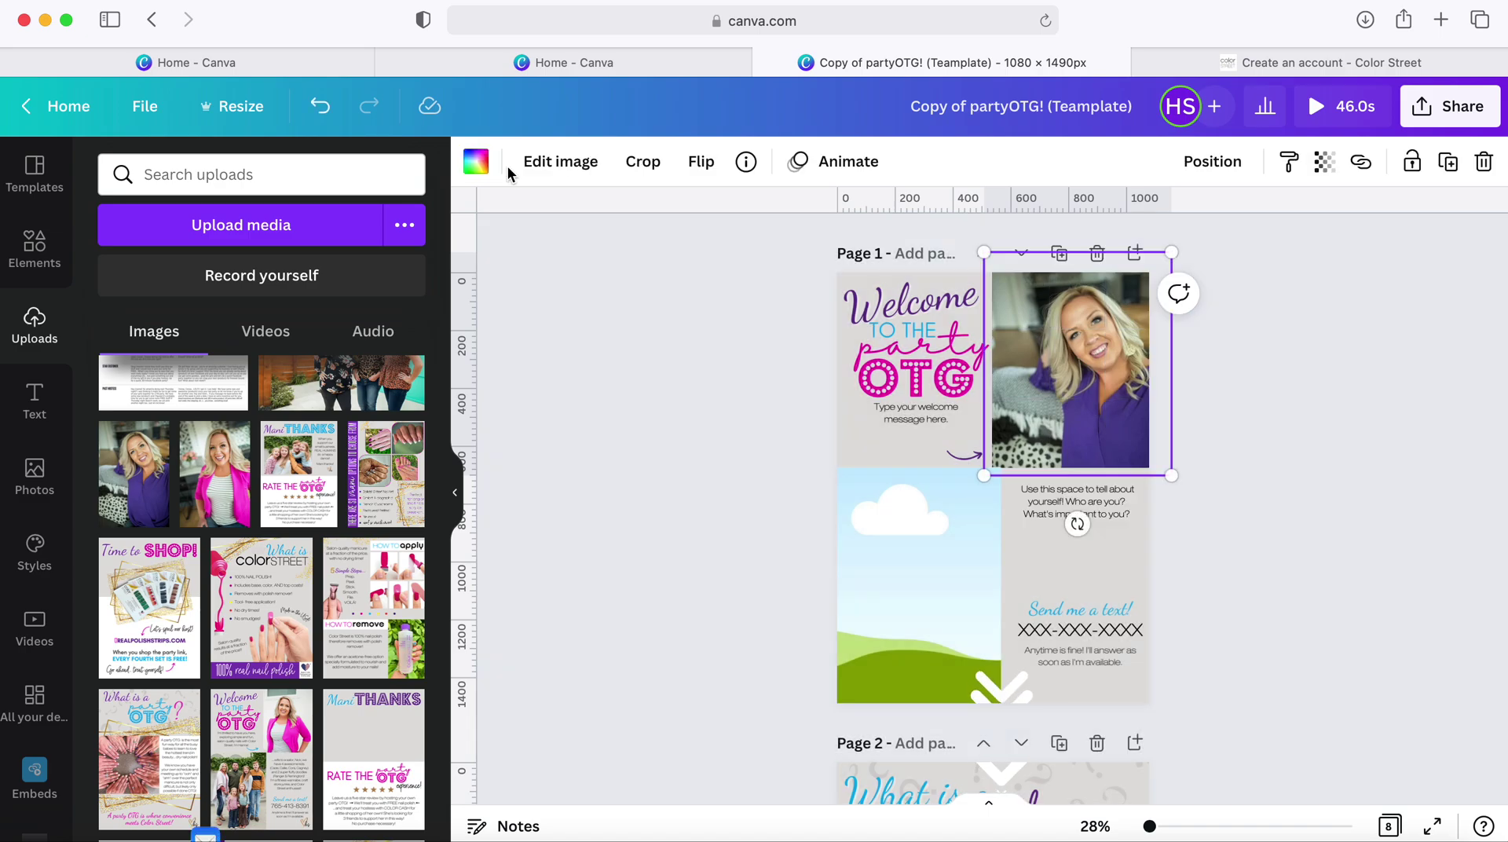
pyautogui.click(642, 162)
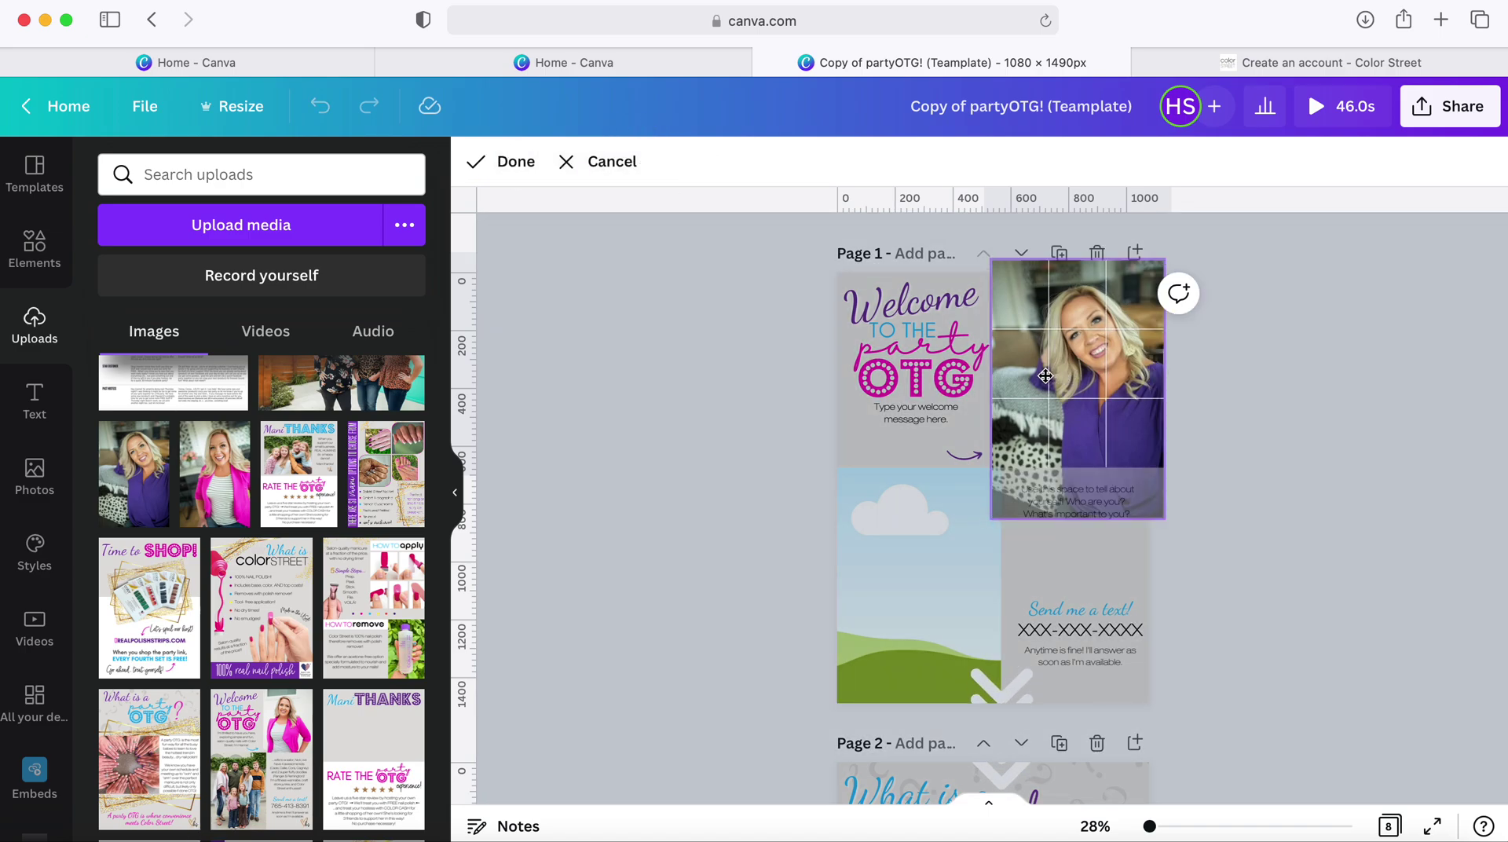
pyautogui.moveTo(1074, 376); pyautogui.dragTo(1023, 389)
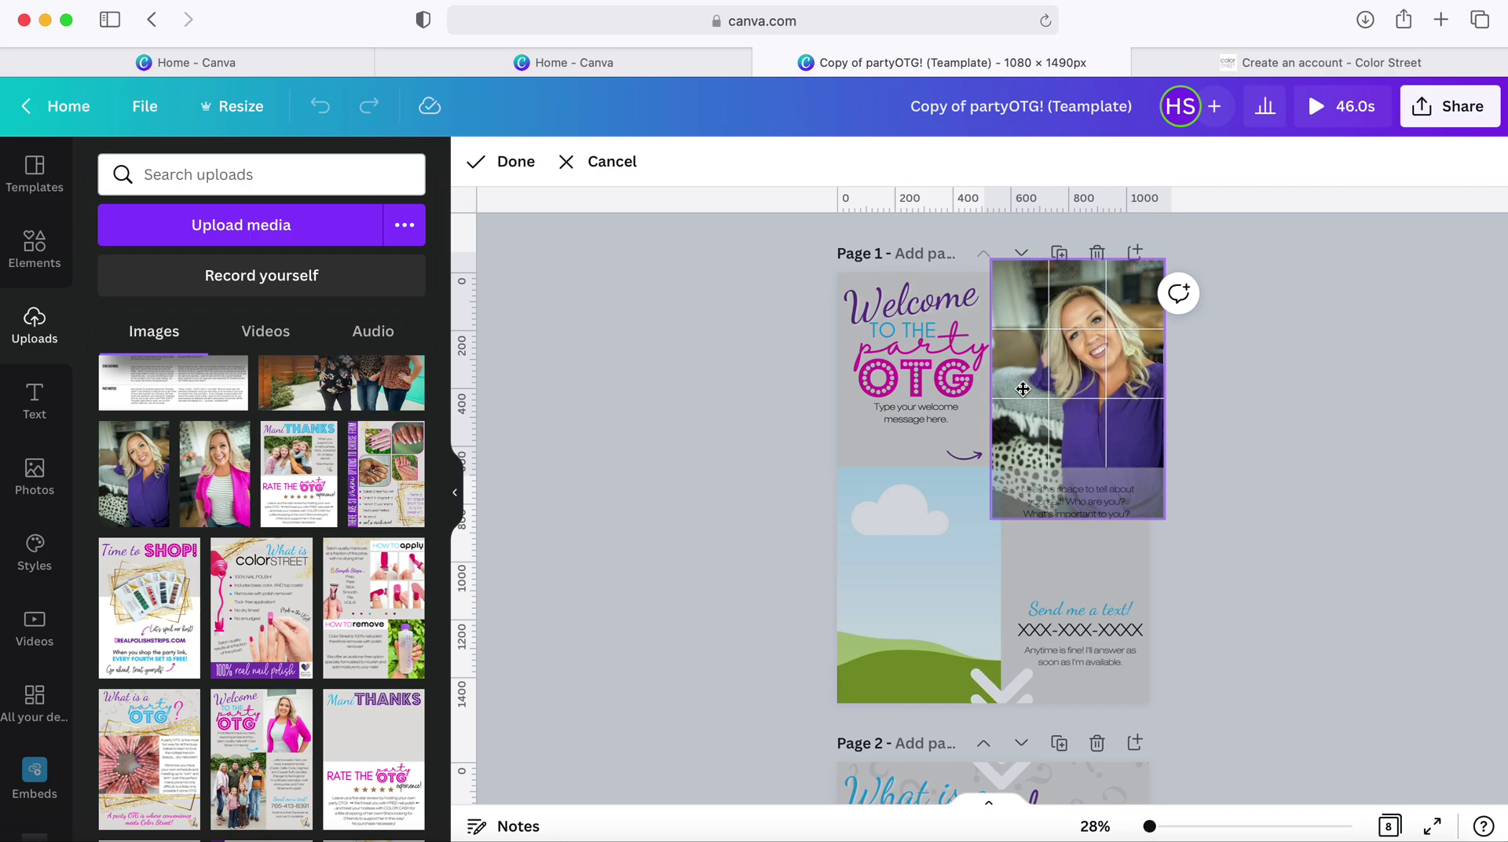
pyautogui.click(509, 163)
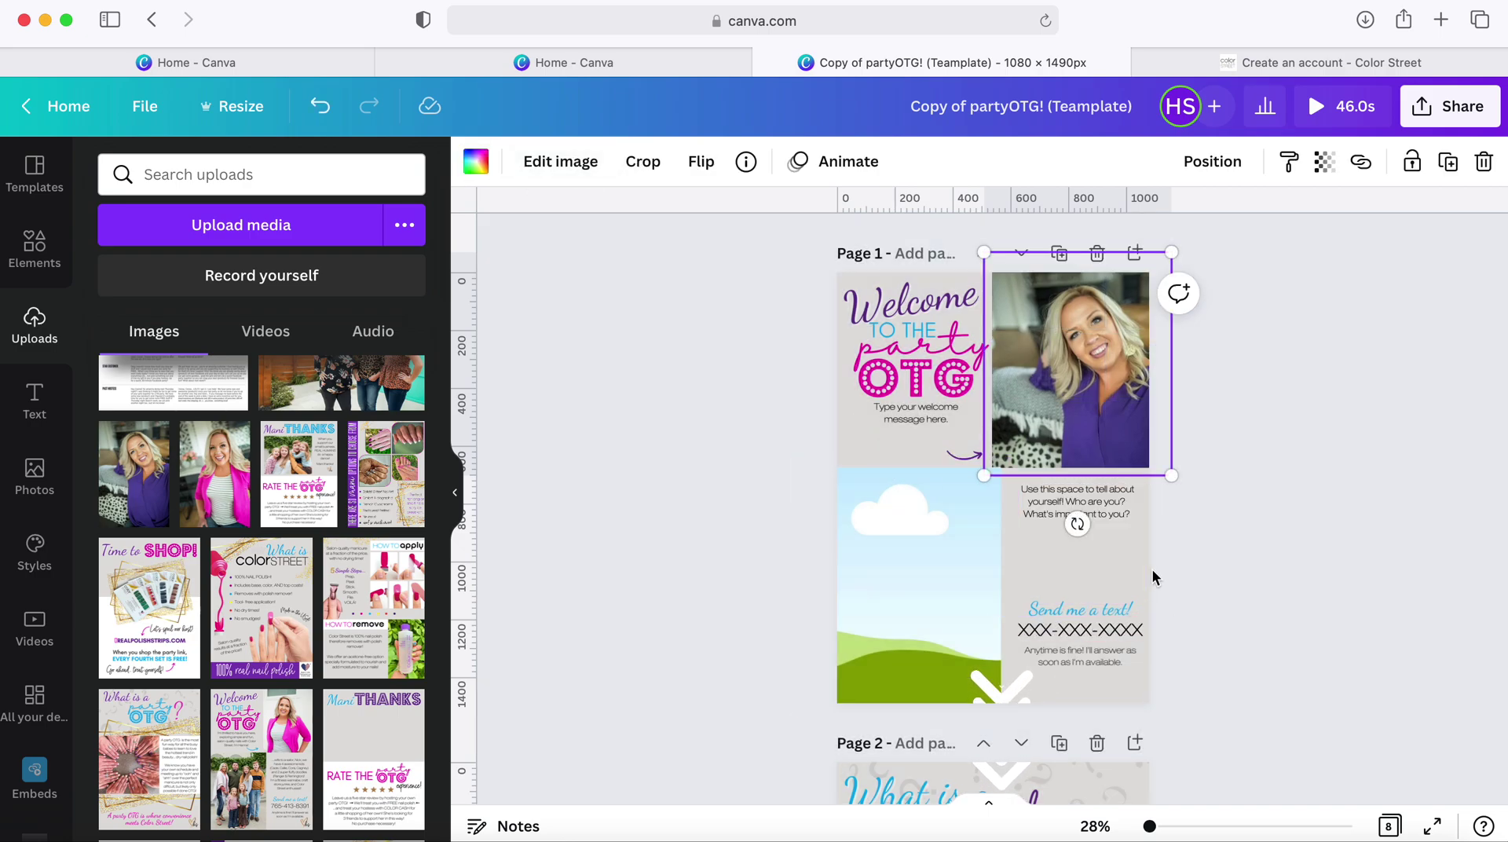
pyautogui.click(1102, 631)
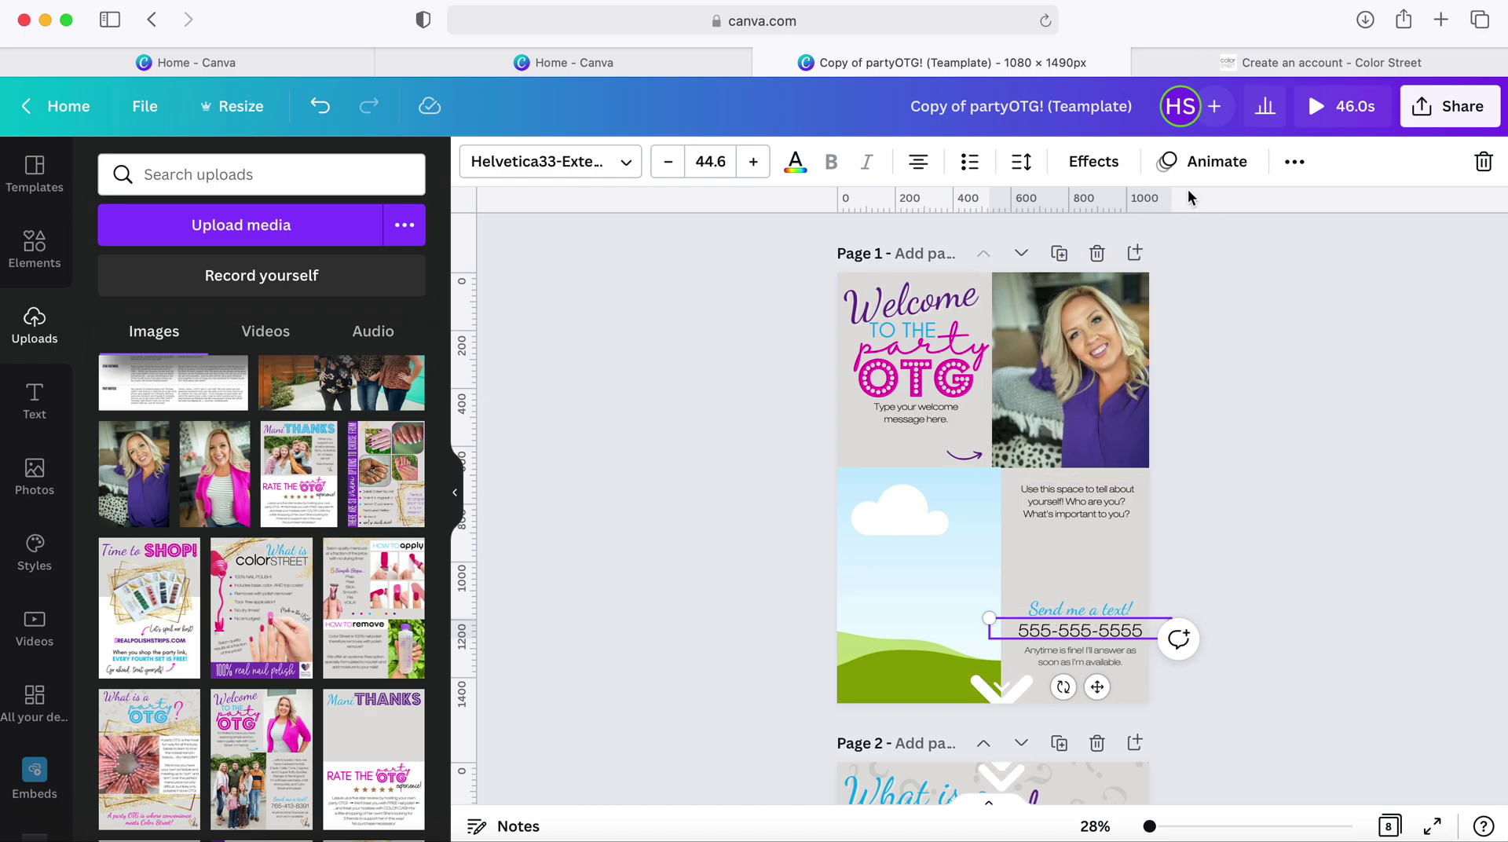
pyautogui.click(1295, 162)
pyautogui.click(1199, 213)
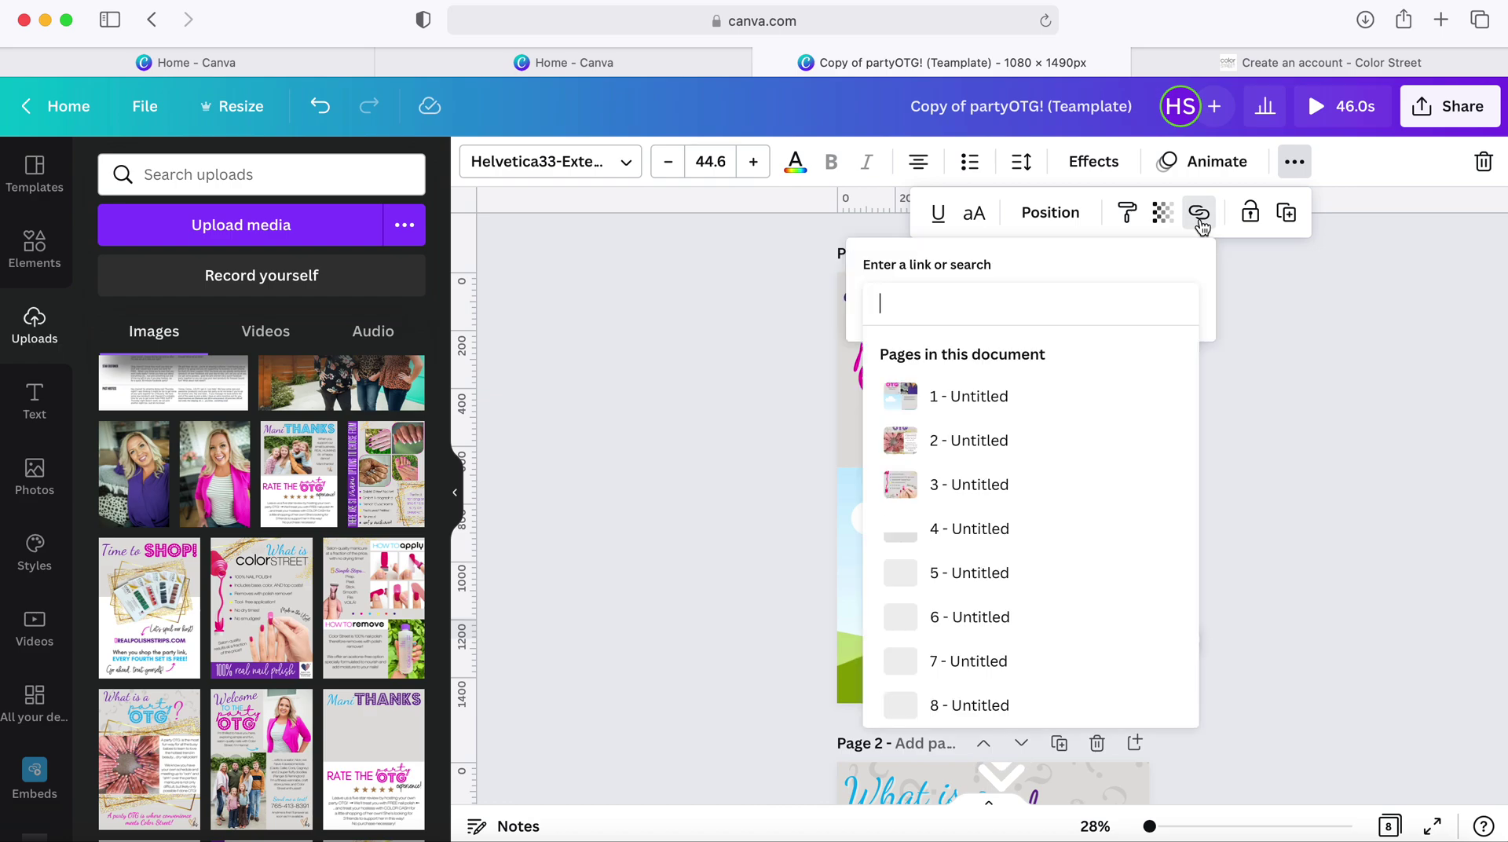
pyautogui.write('55')
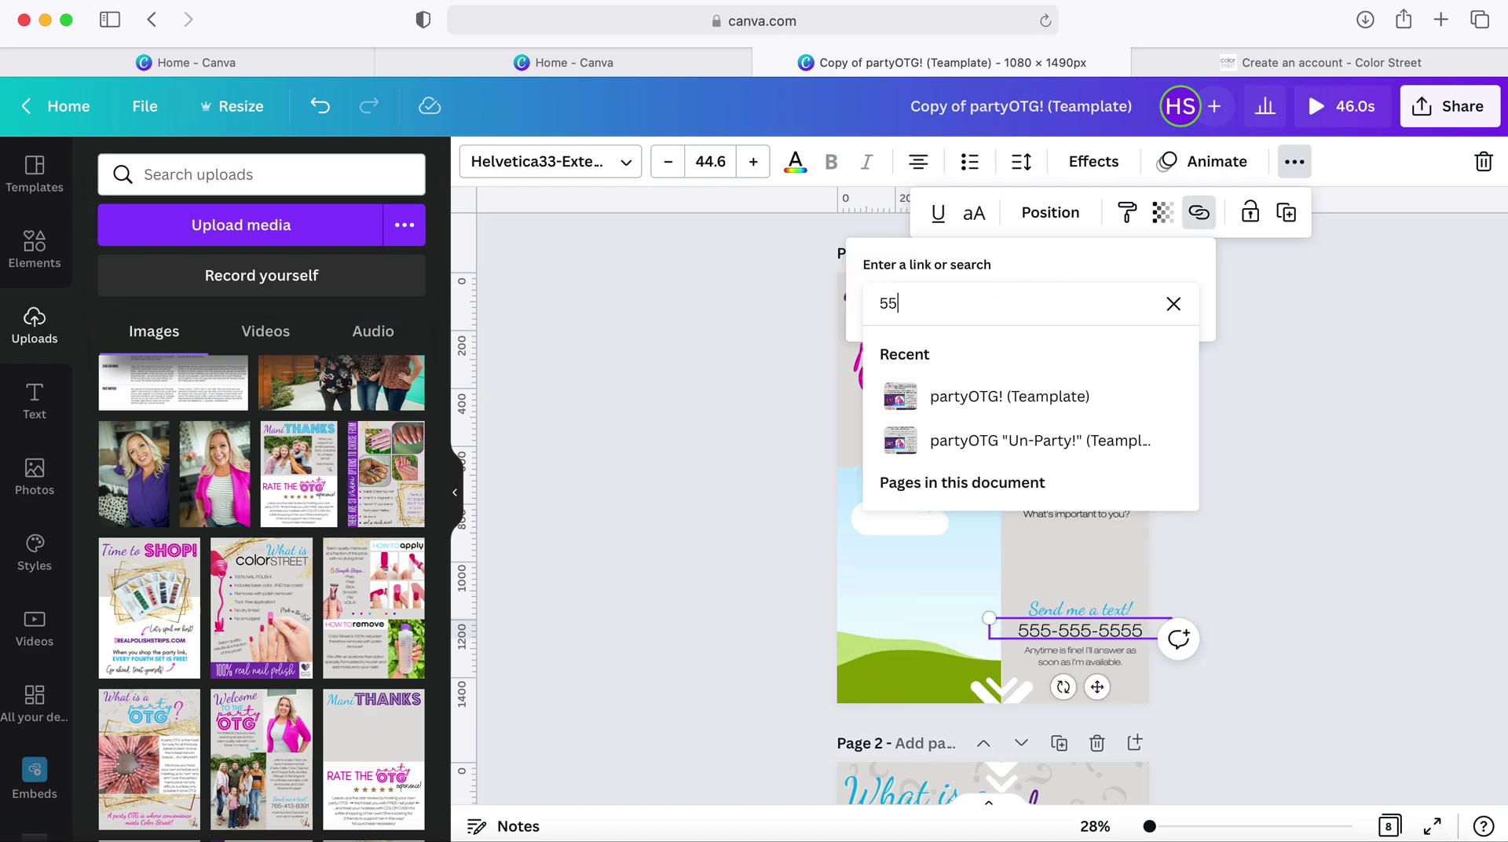
pyautogui.write('5-555-5555')
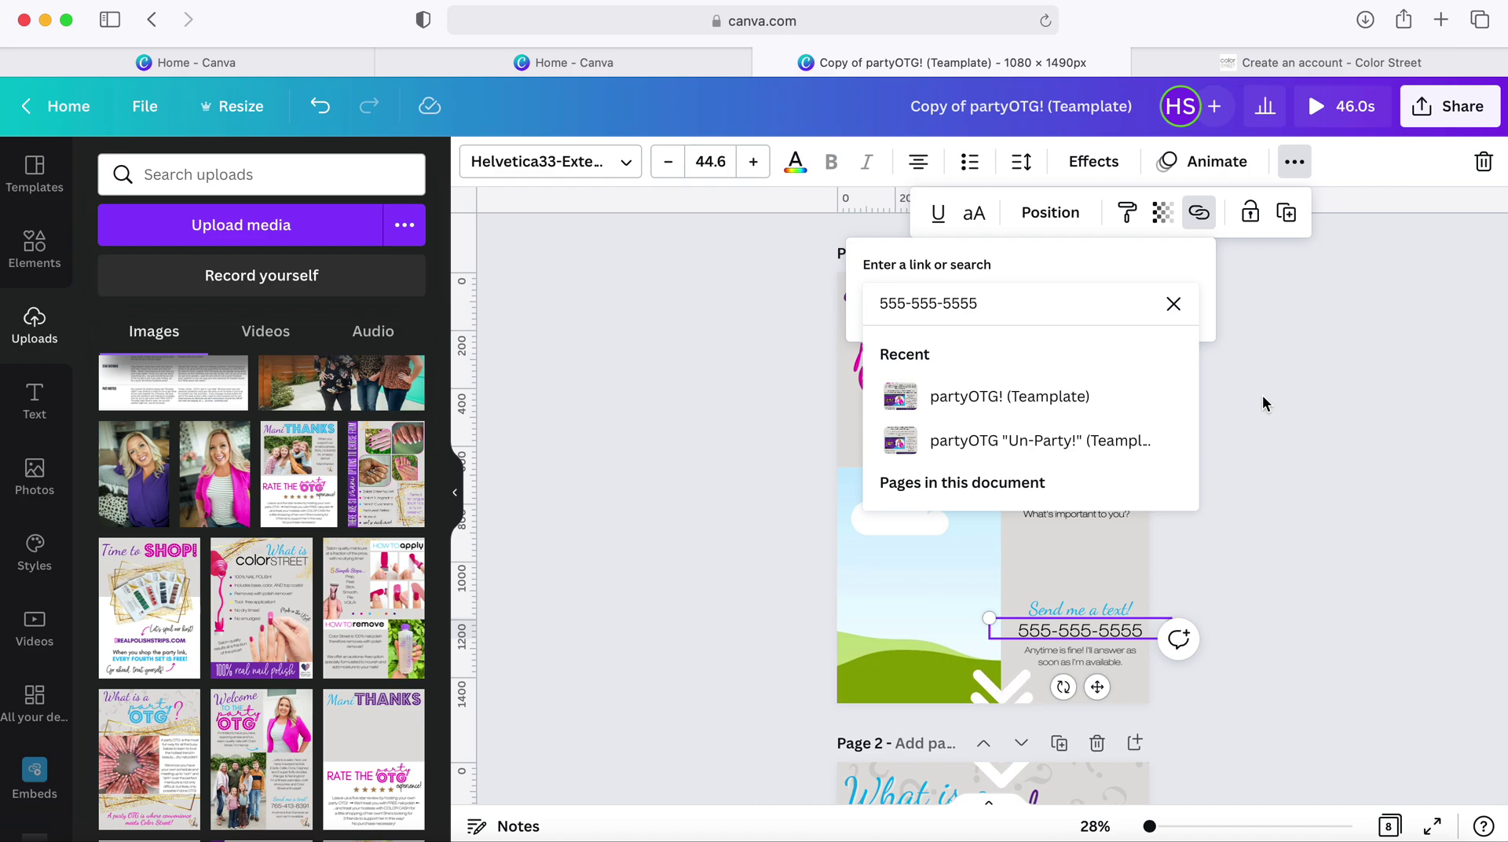
pyautogui.press('Return')
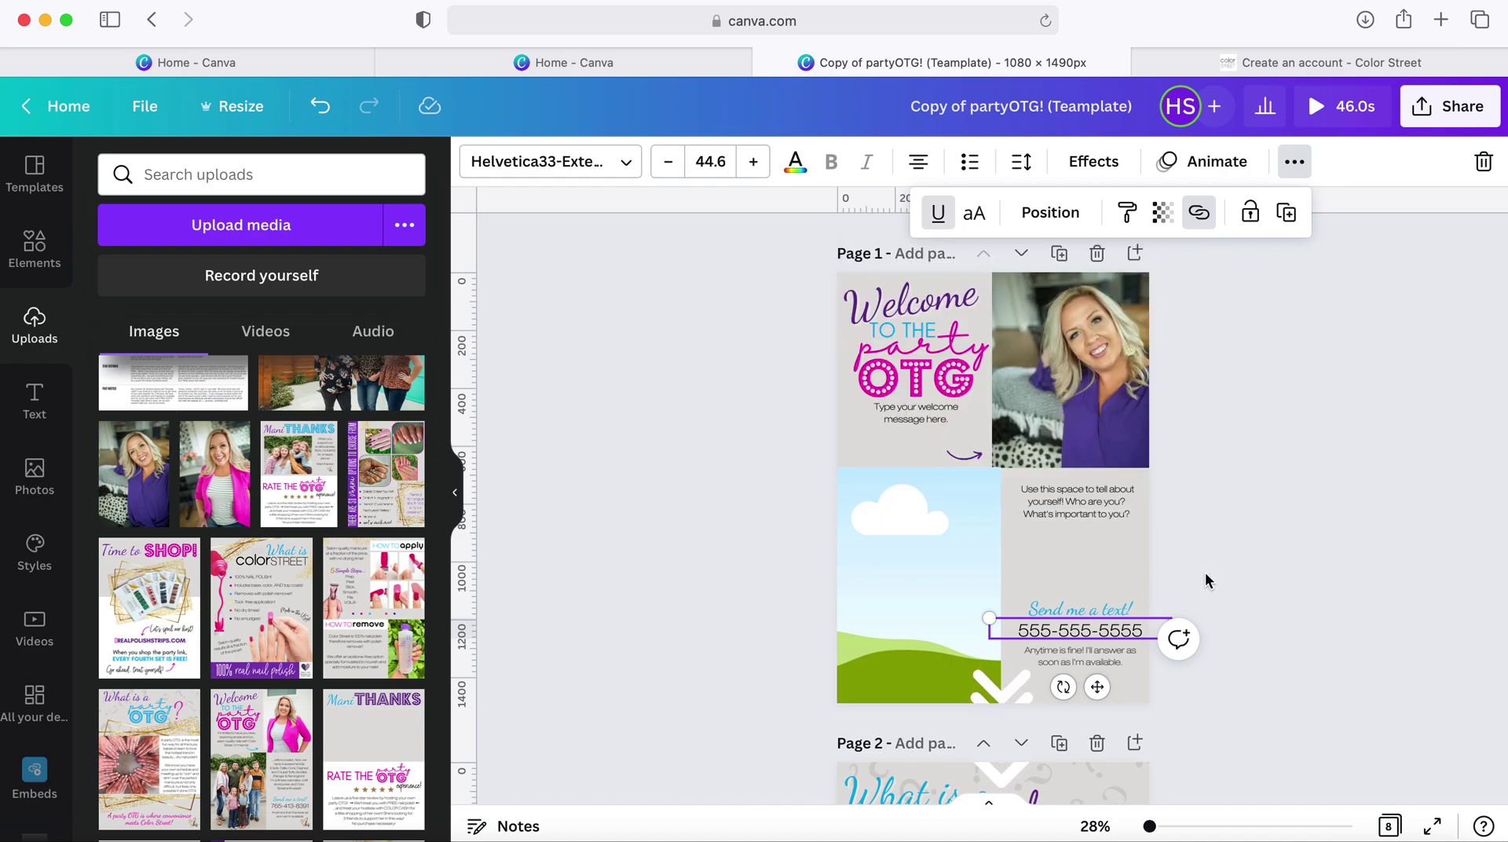
pyautogui.click(1067, 564)
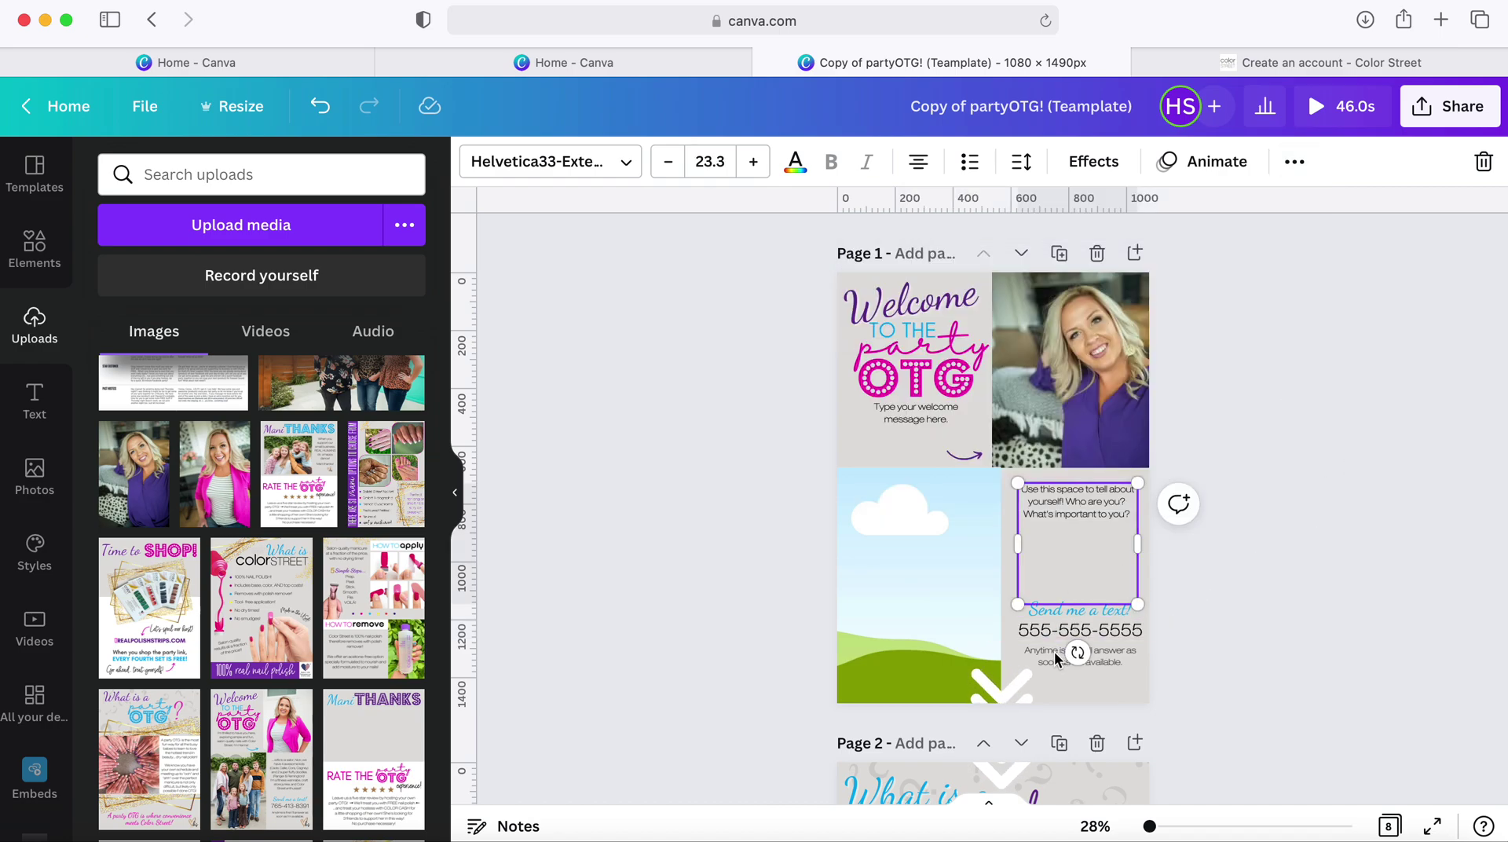
pyautogui.click(1078, 628)
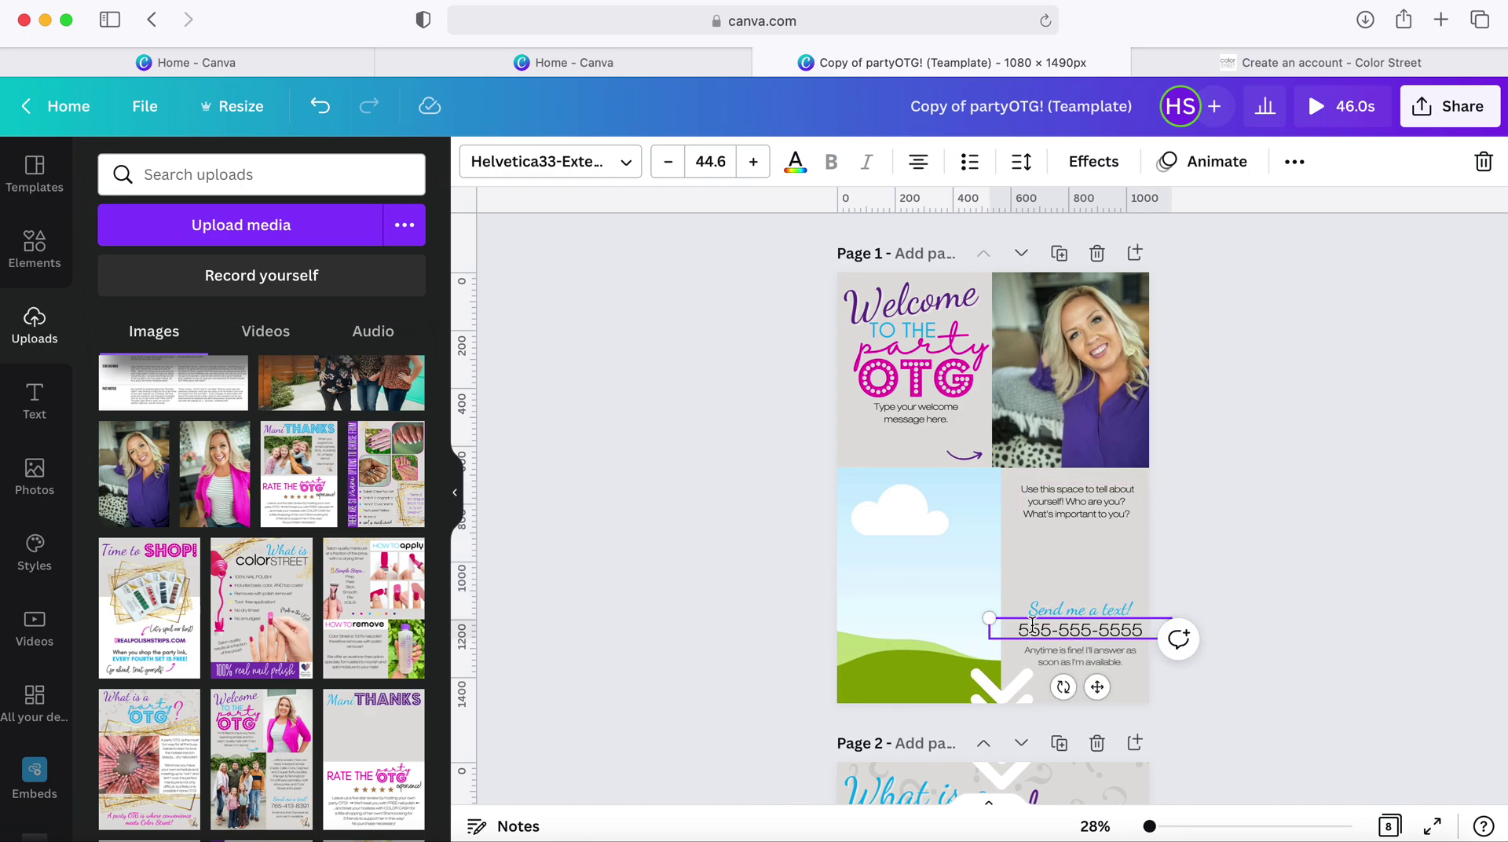
pyautogui.click(1294, 162)
pyautogui.click(1199, 213)
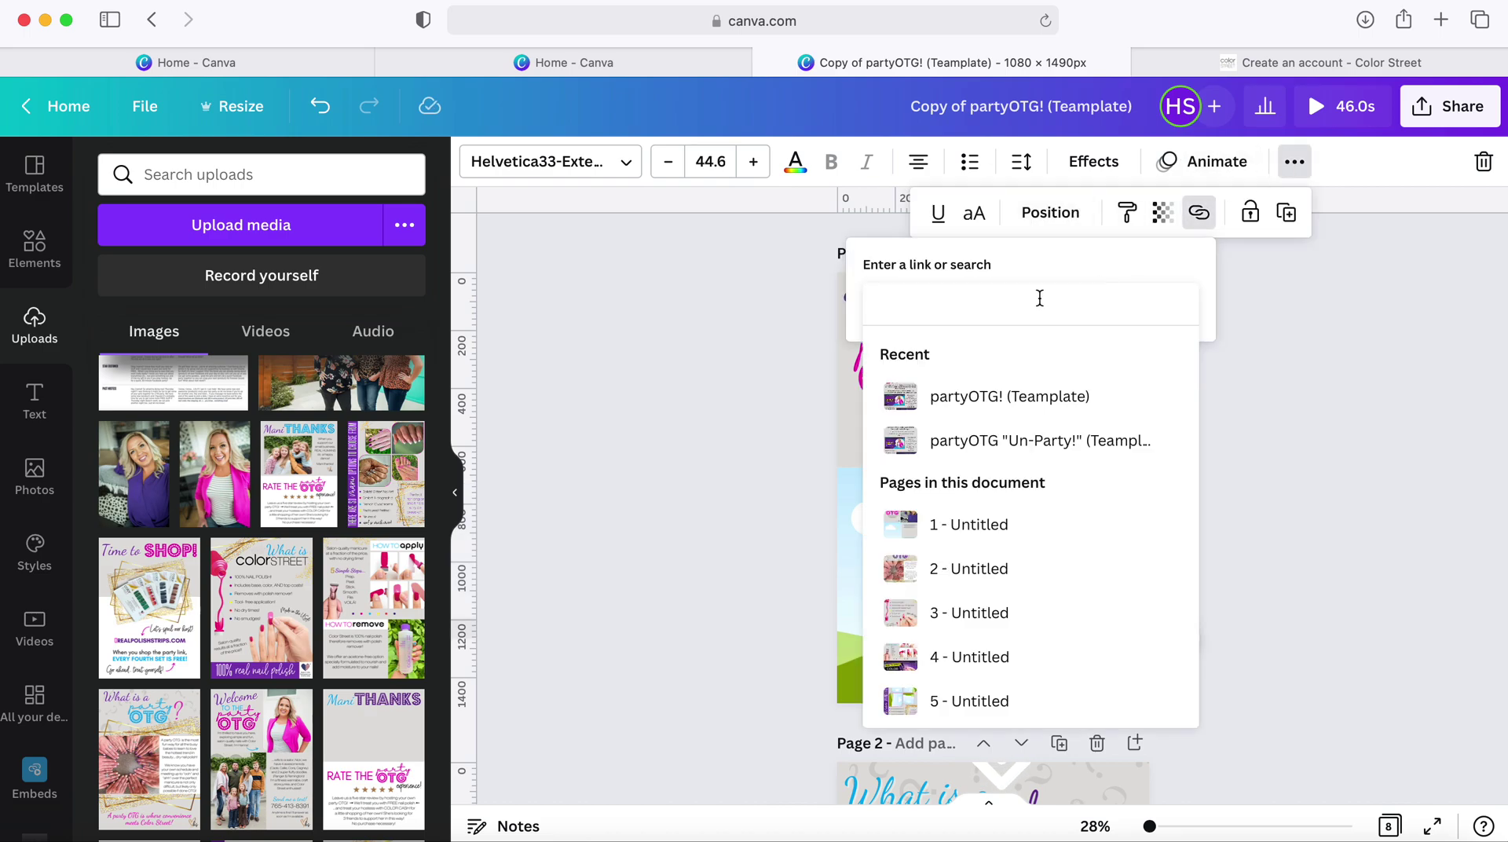
pyautogui.write('555-5')
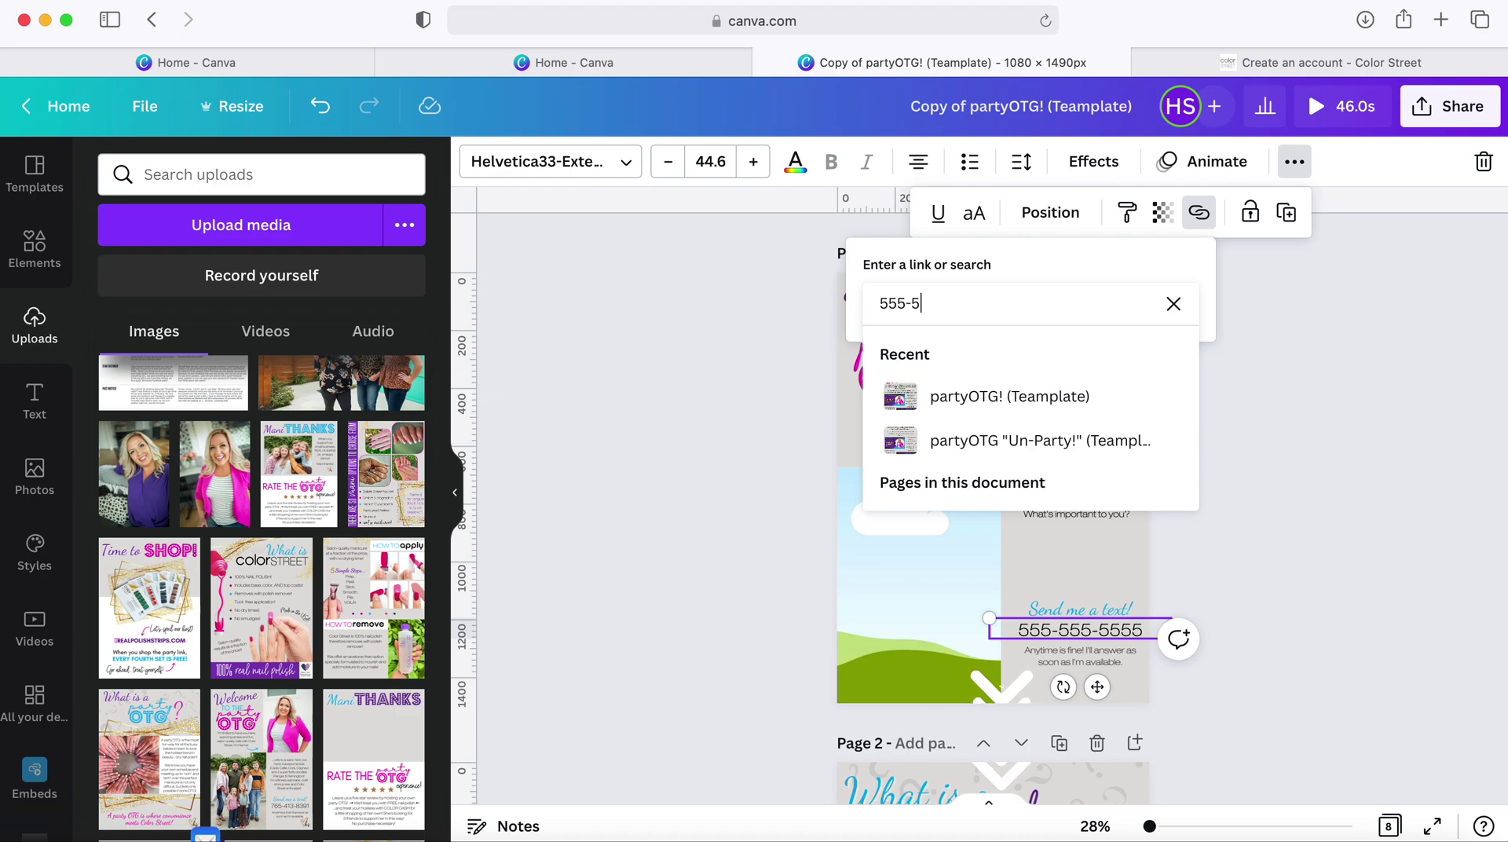
pyautogui.write('55-5555')
pyautogui.press('Return')
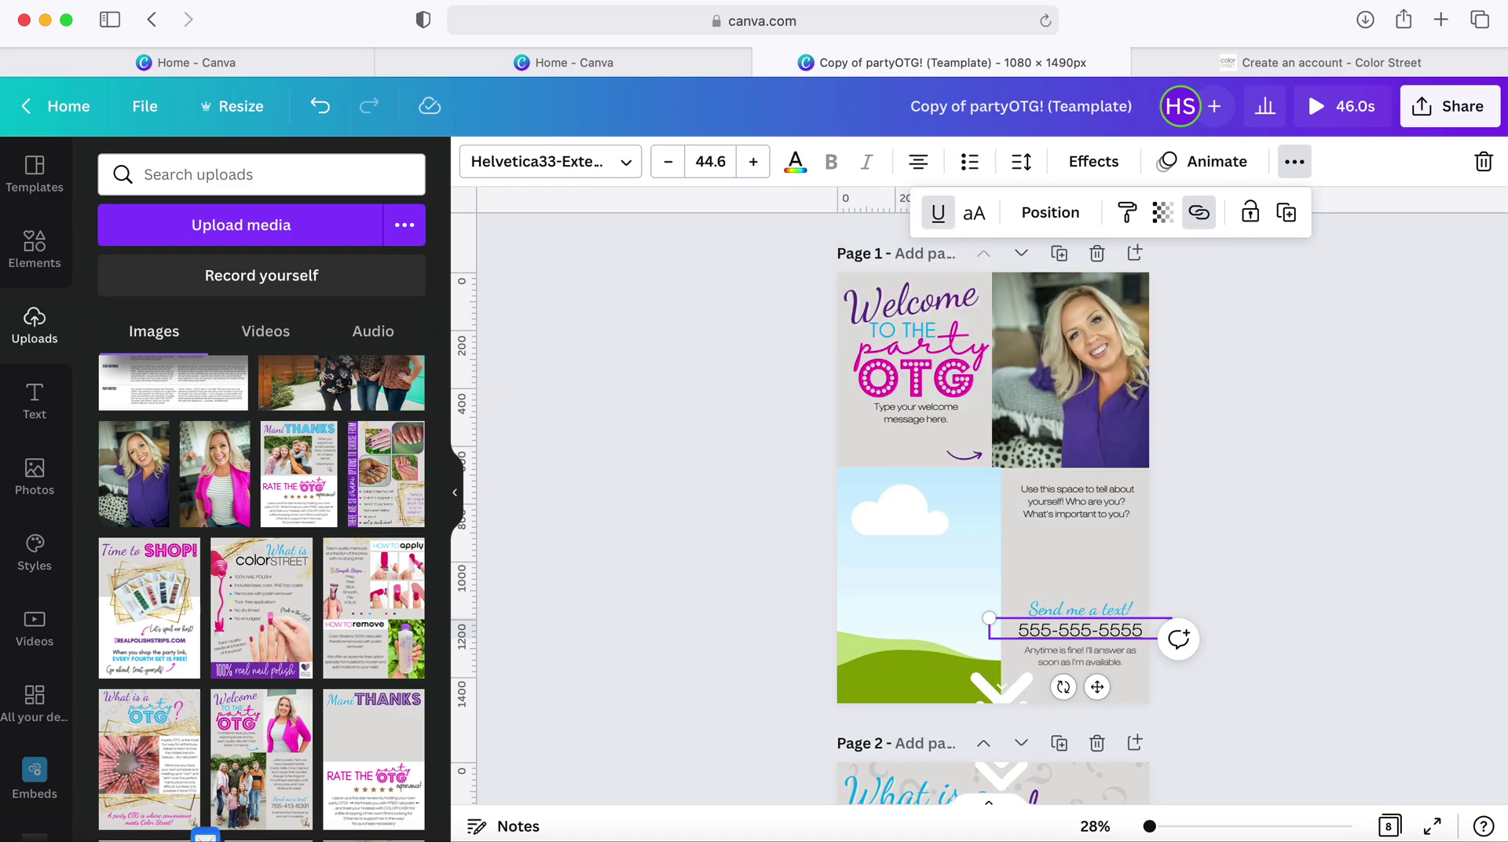
pyautogui.click(1114, 491)
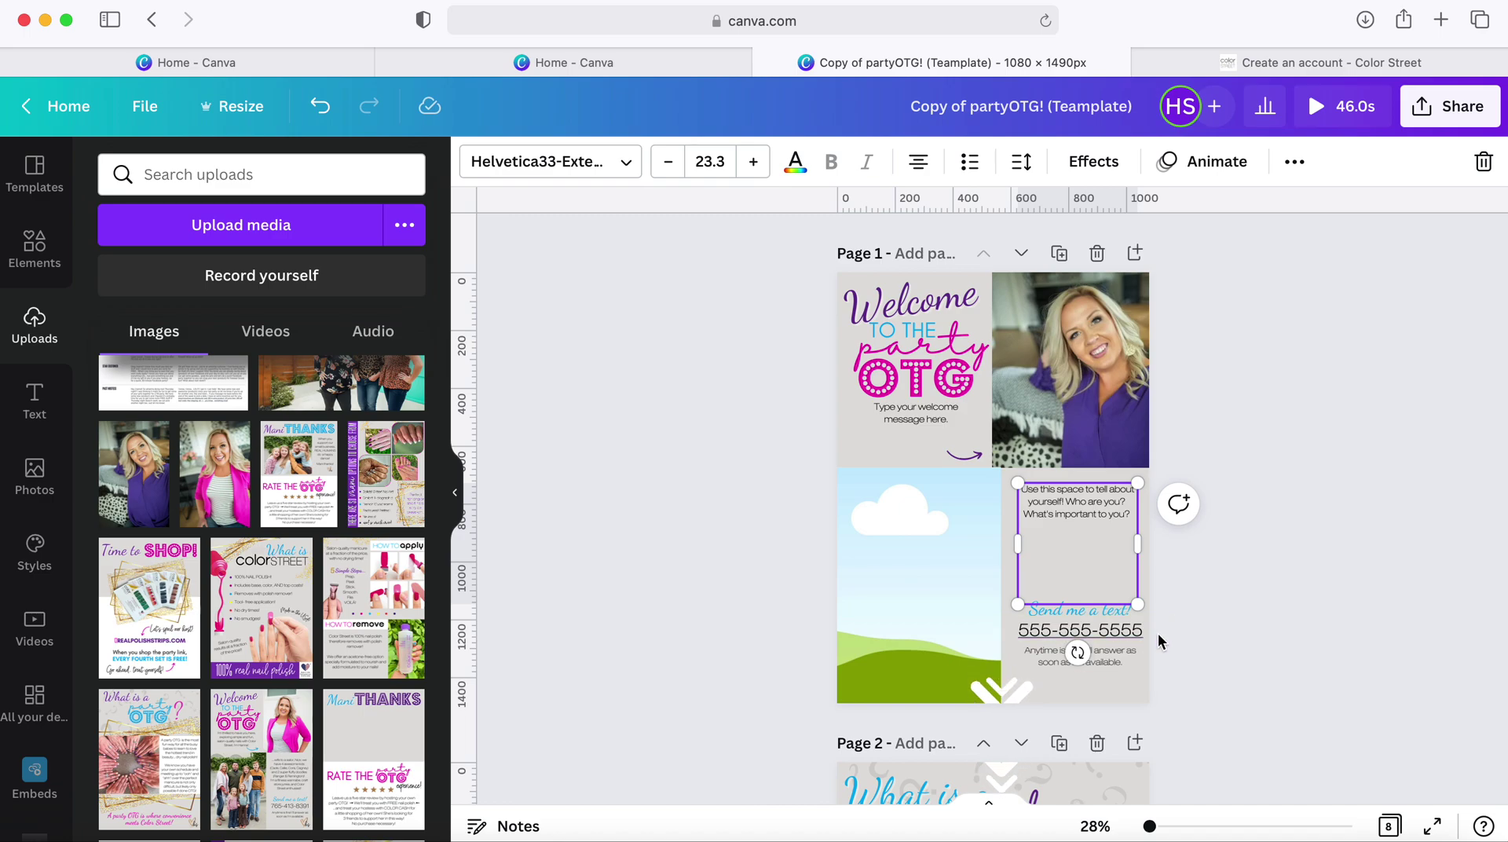
# Add a new heading on page 2 in the Glacial Indifference font
pyautogui.scroll(-5, 1159, 642)
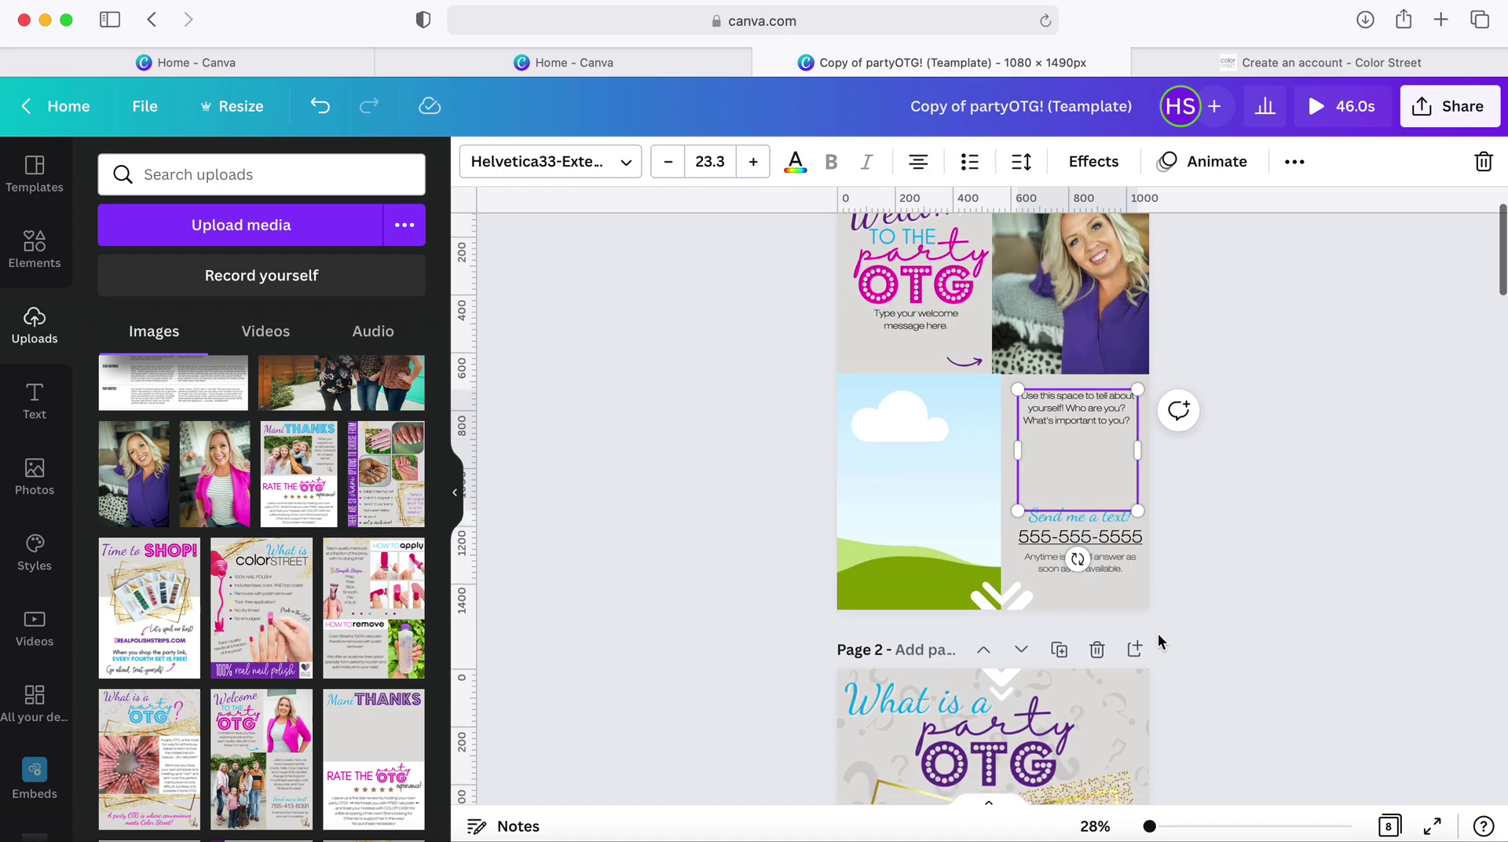
pyautogui.scroll(-4, 1158, 642)
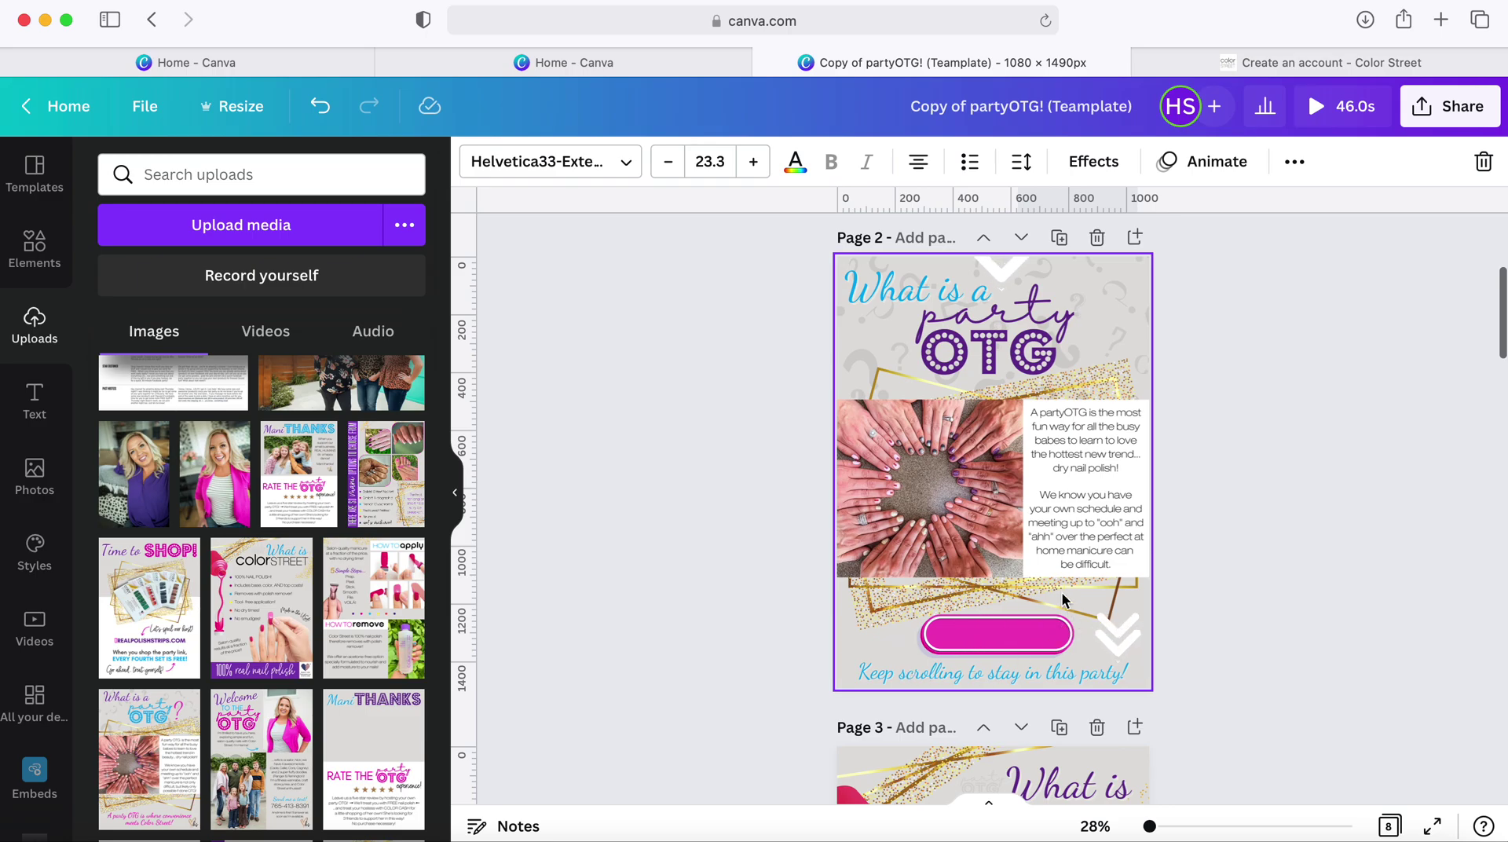
pyautogui.click(32, 406)
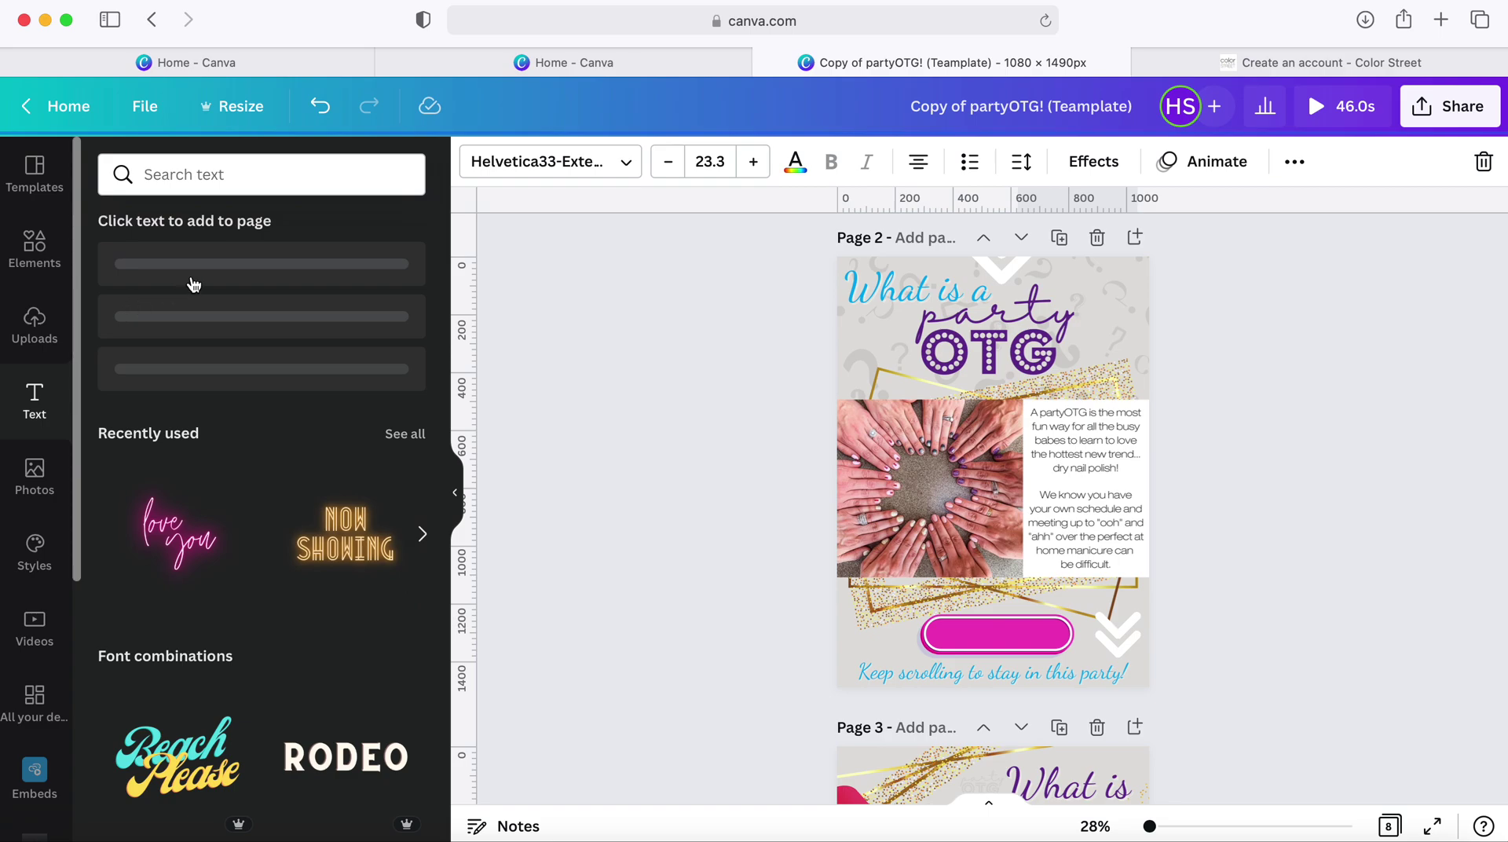
pyautogui.click(228, 276)
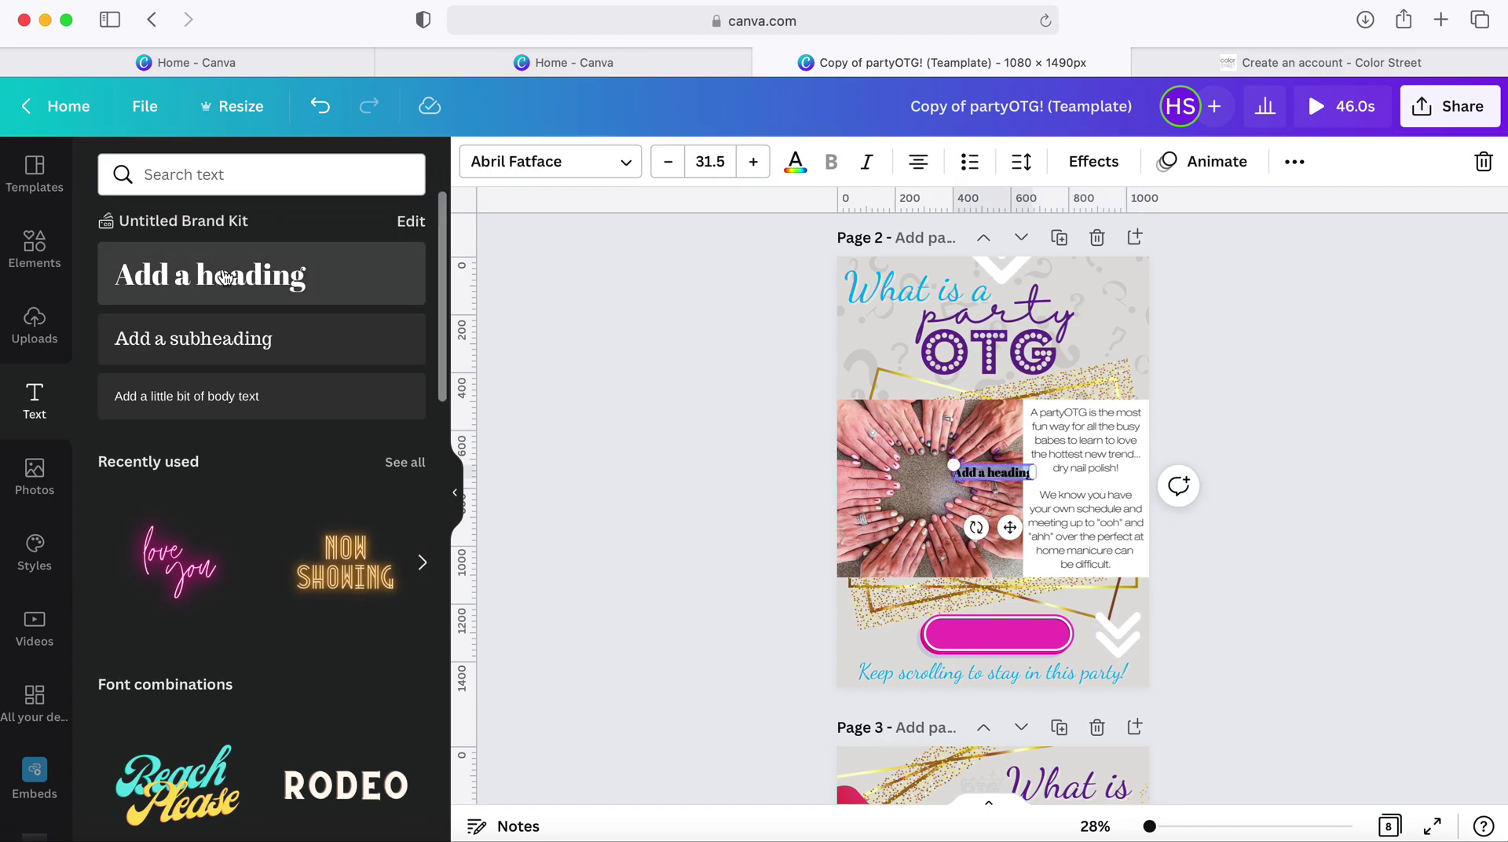
pyautogui.click(633, 165)
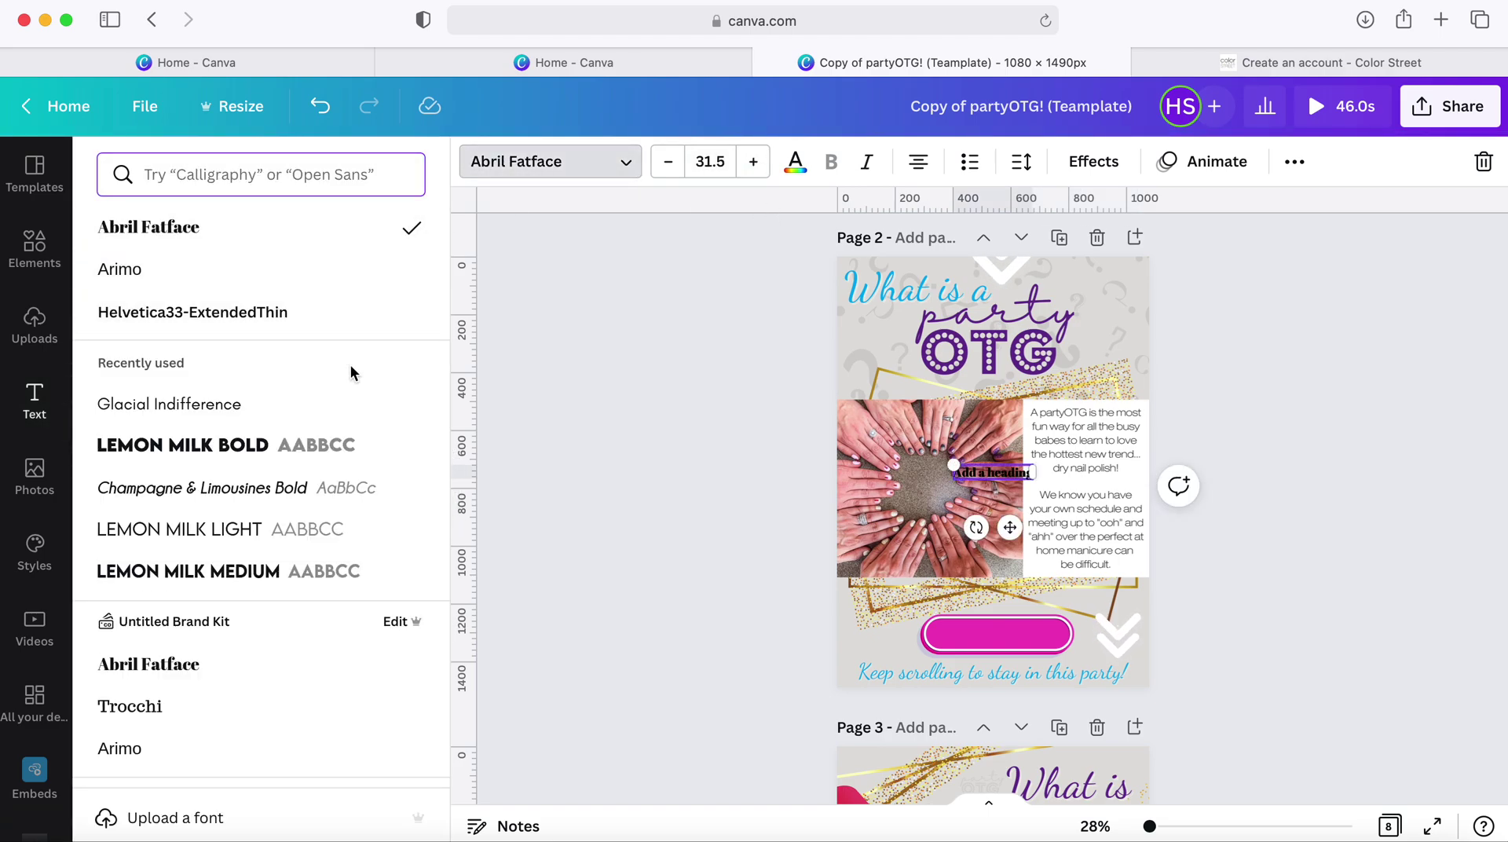
pyautogui.click(351, 422)
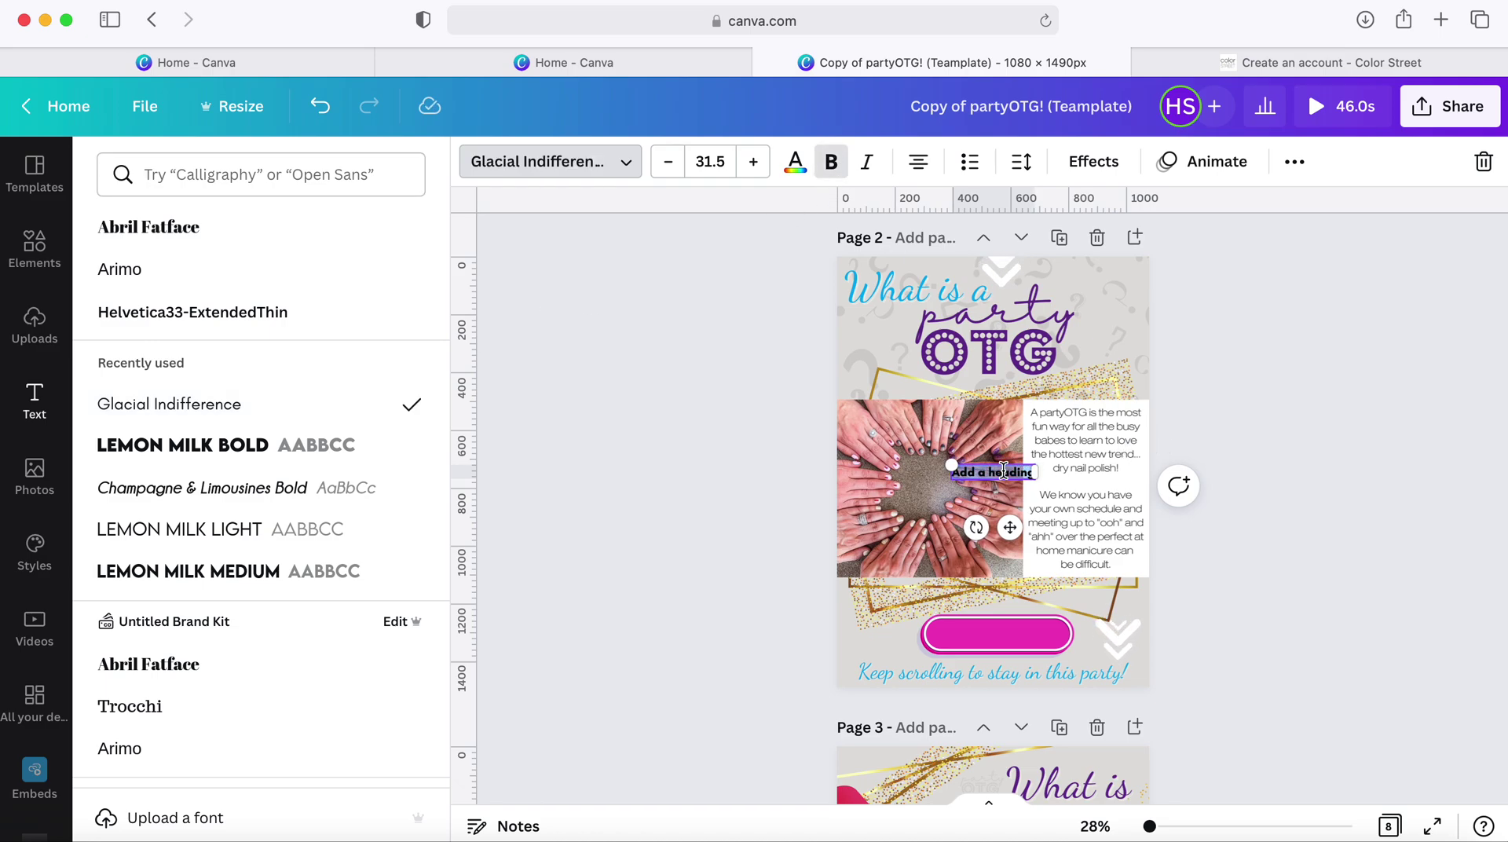
# Type 'Skip the party... SHOP NOW!' and move it onto the pink button
pyautogui.press('BackSpace')
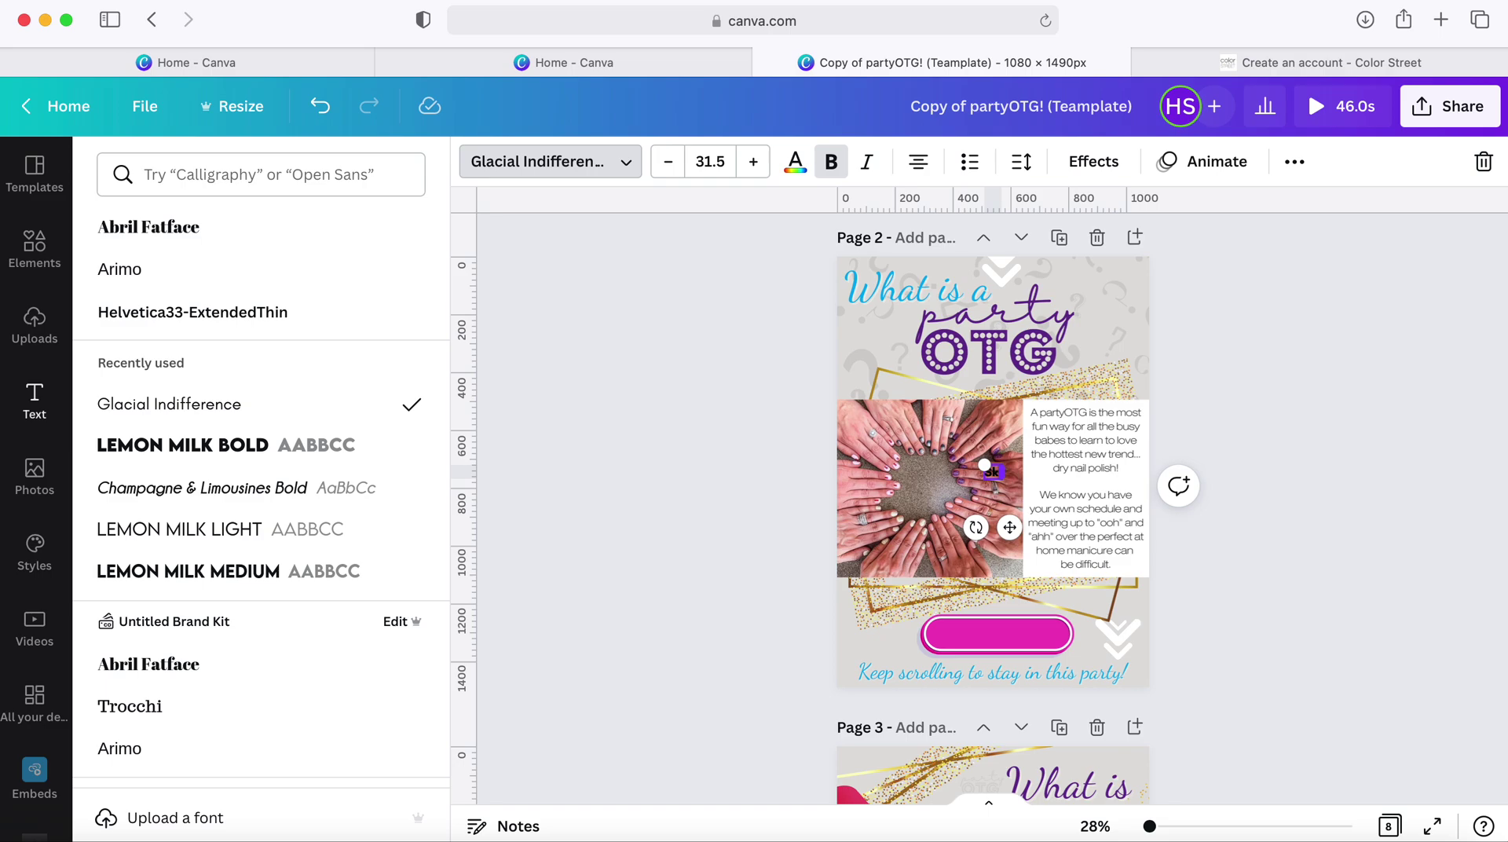
pyautogui.write('Skip the party')
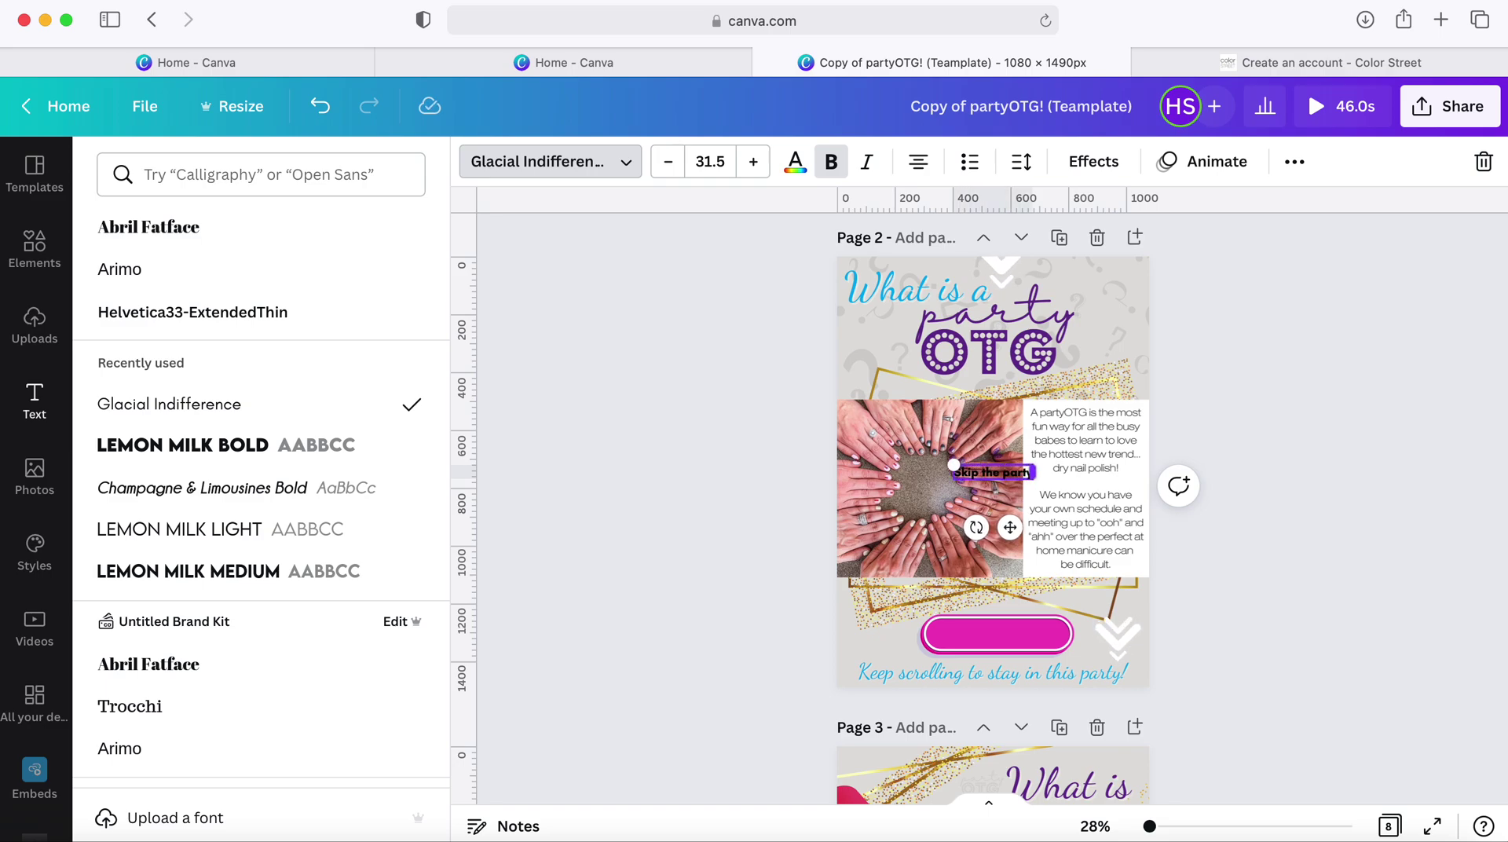
pyautogui.write('.. s')
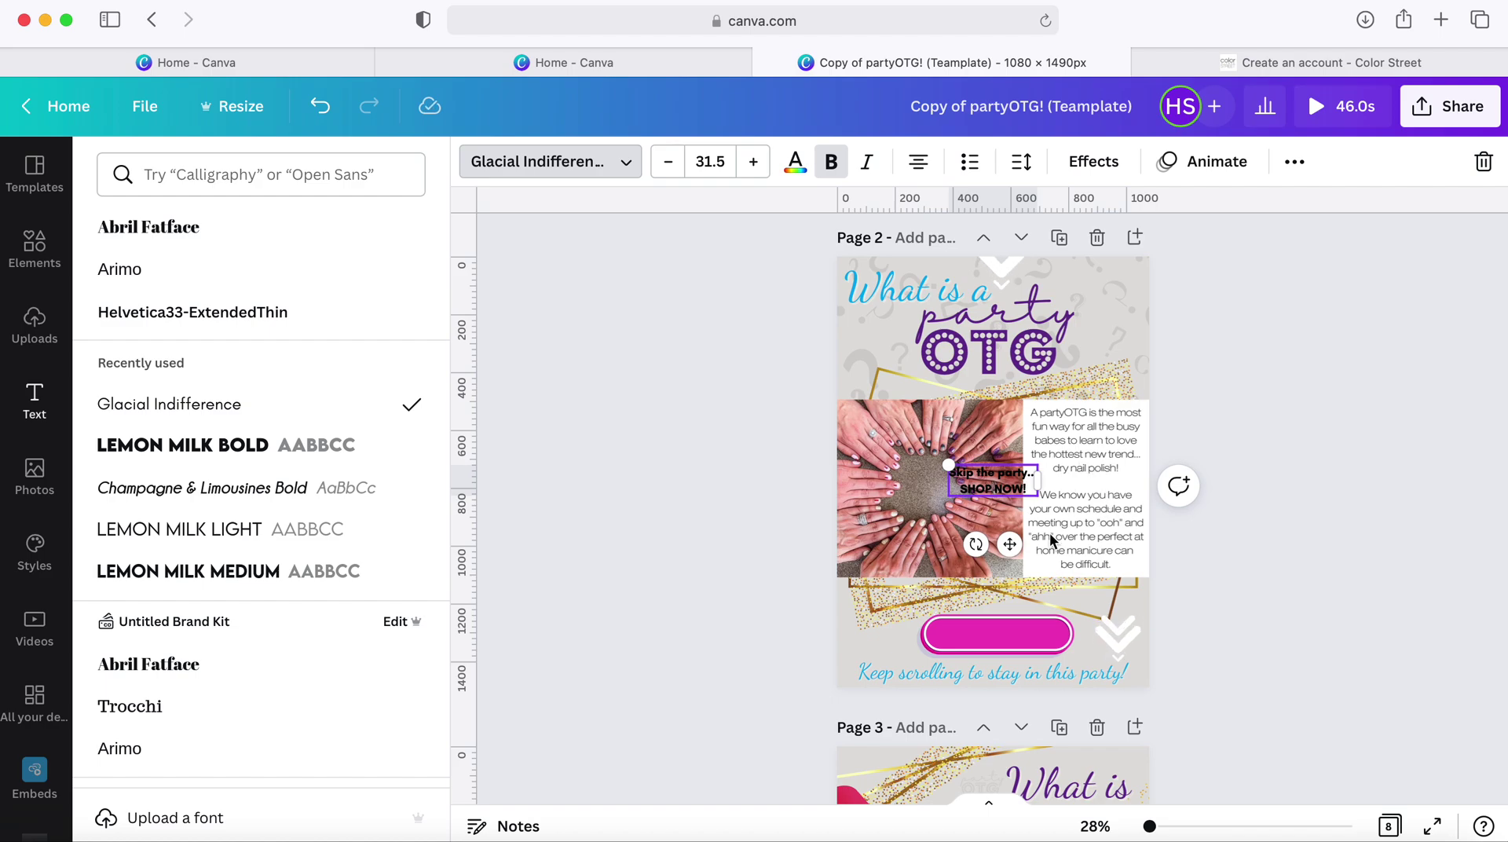
pyautogui.moveTo(1007, 544); pyautogui.dragTo(1008, 700)
# Make the button text white with 0.82 line spacing
pyautogui.click(796, 163)
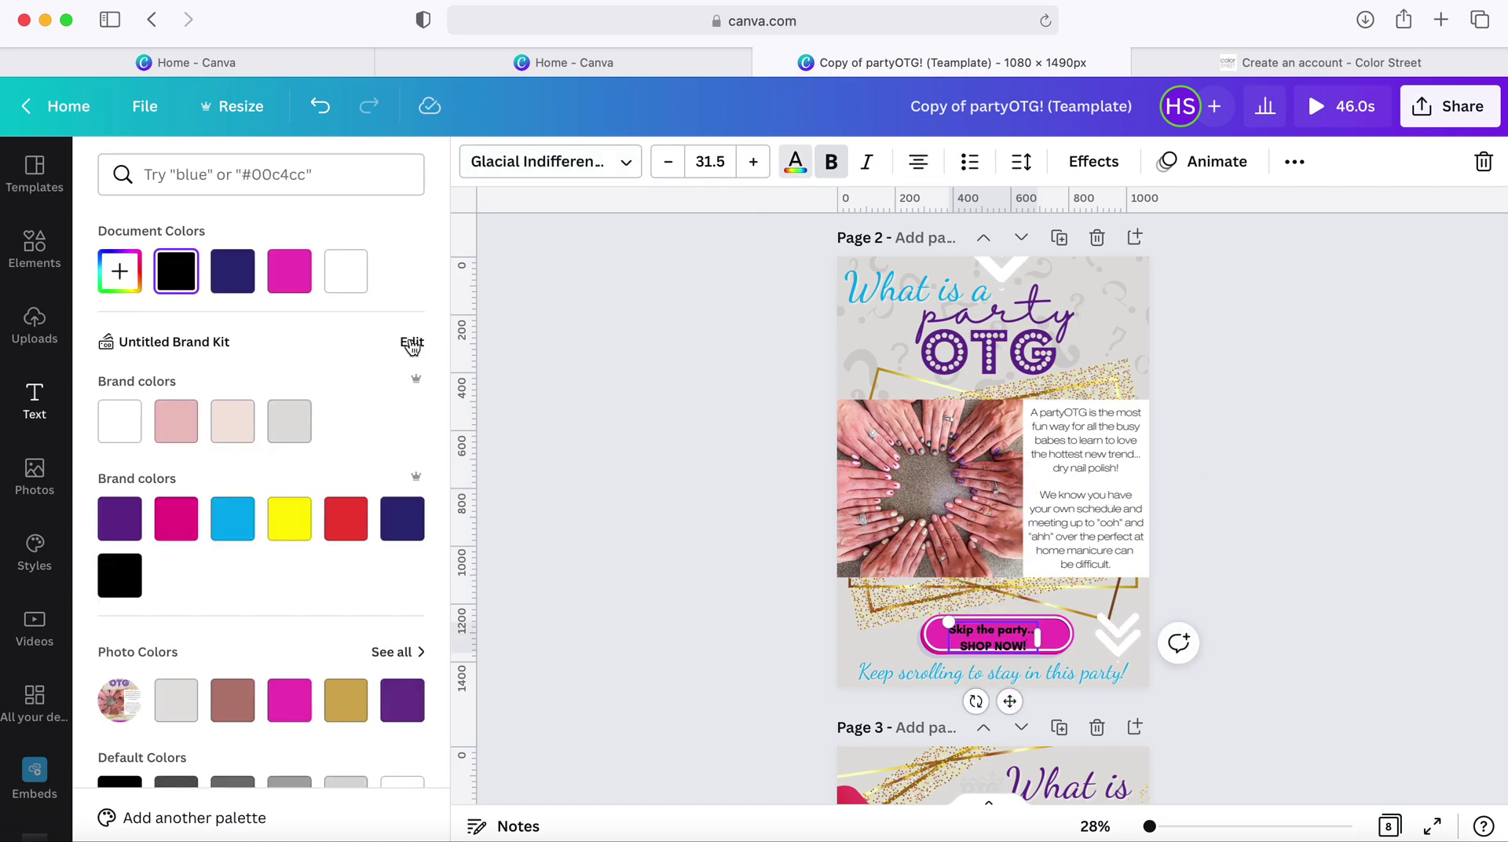
pyautogui.click(352, 285)
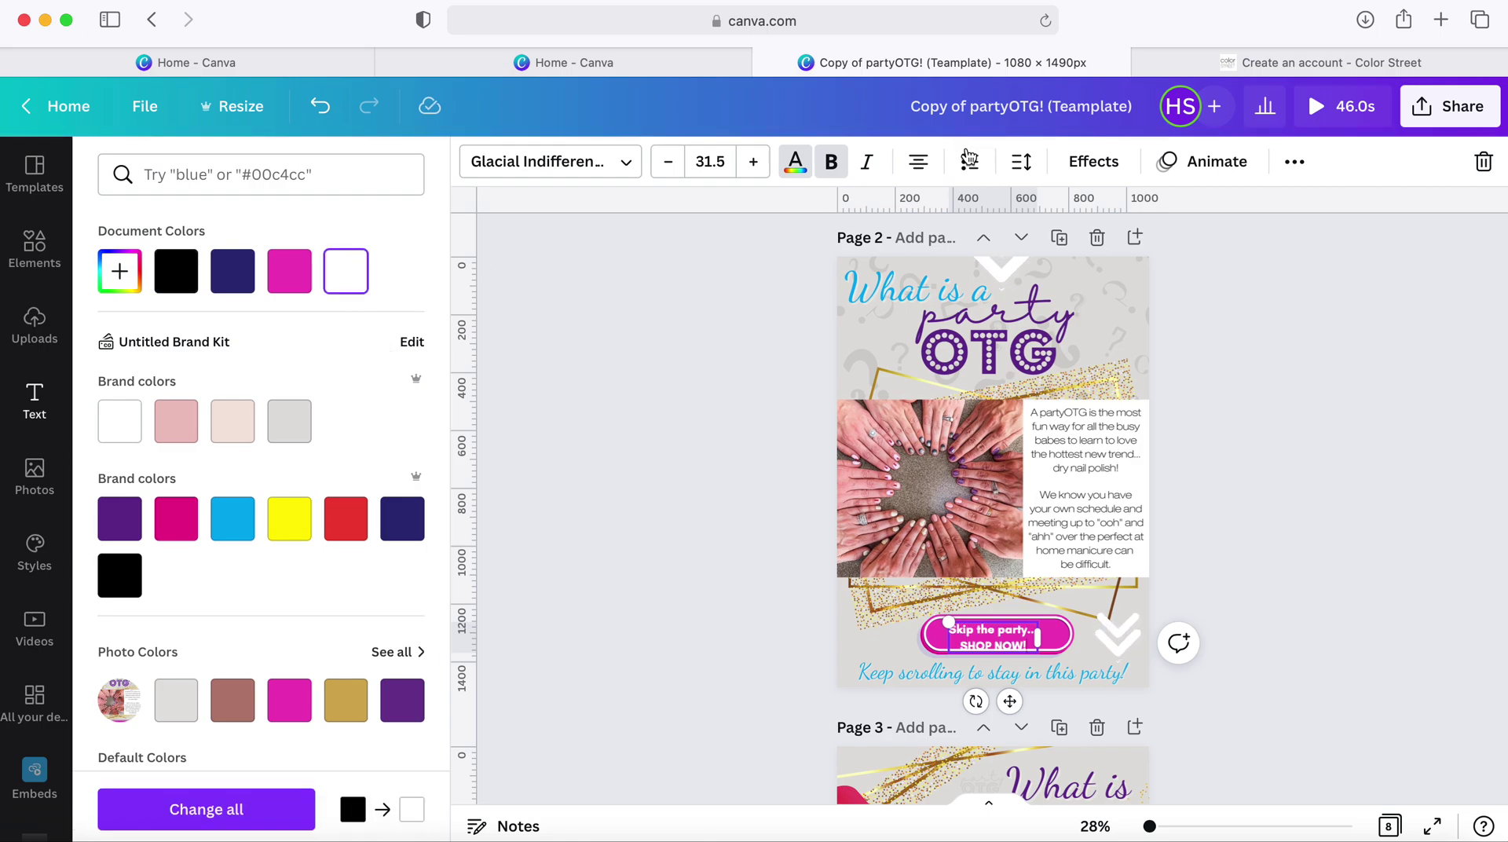
pyautogui.click(1021, 161)
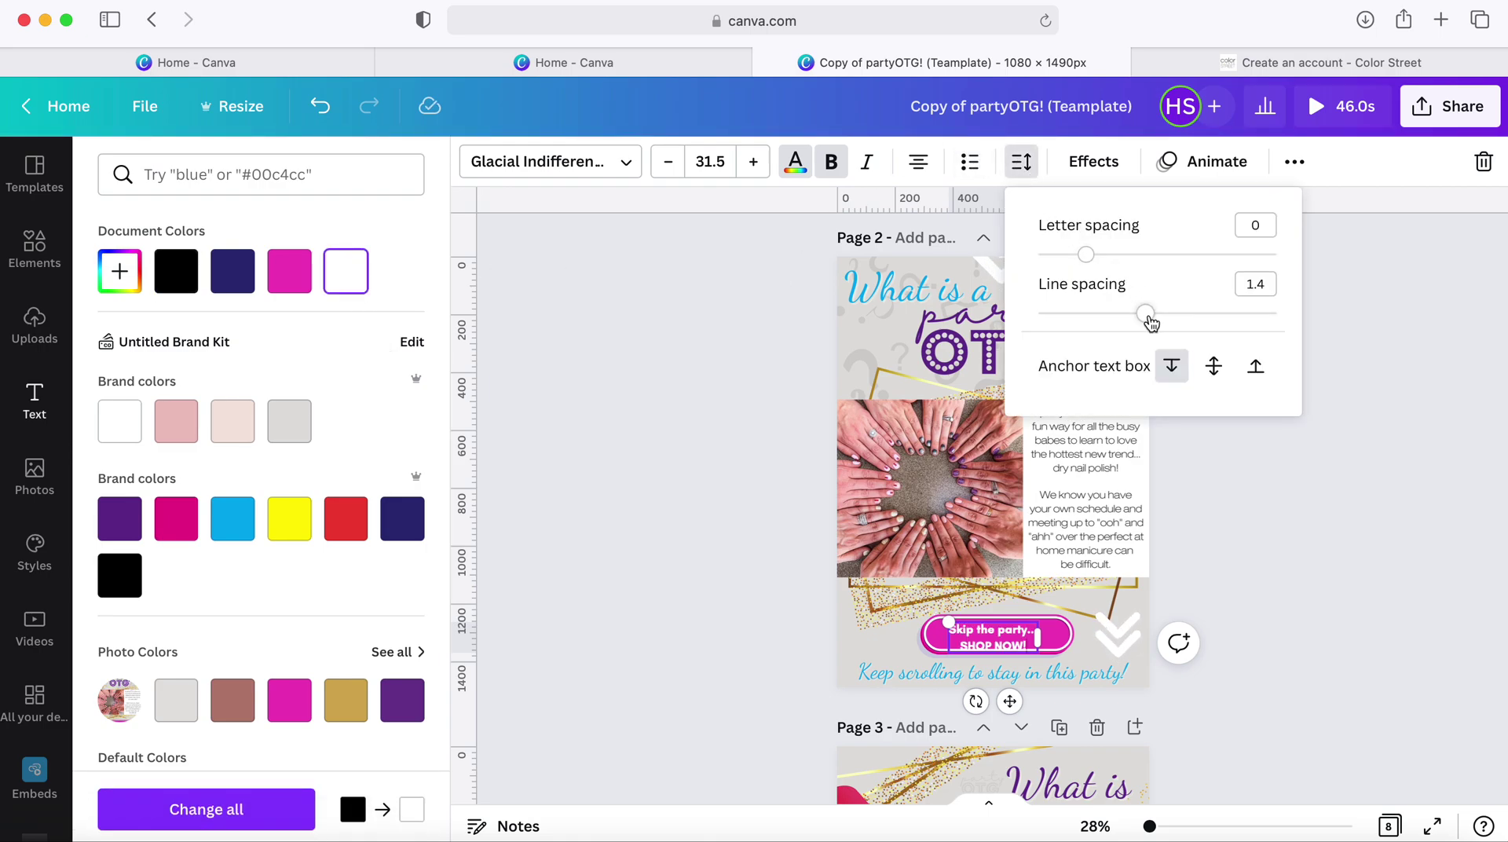
pyautogui.moveTo(1144, 323); pyautogui.dragTo(1078, 325)
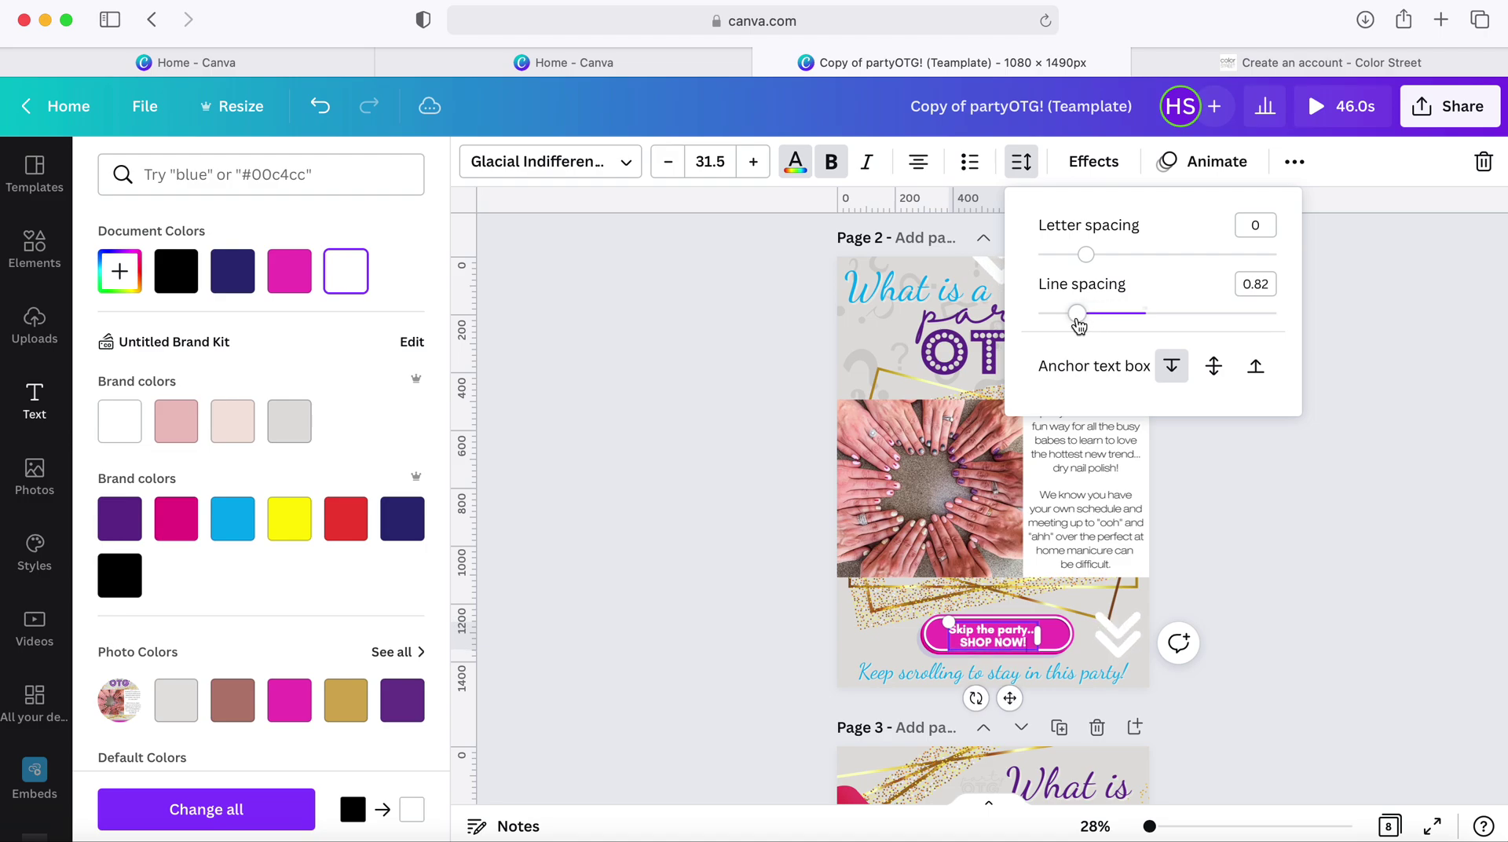
pyautogui.click(1022, 161)
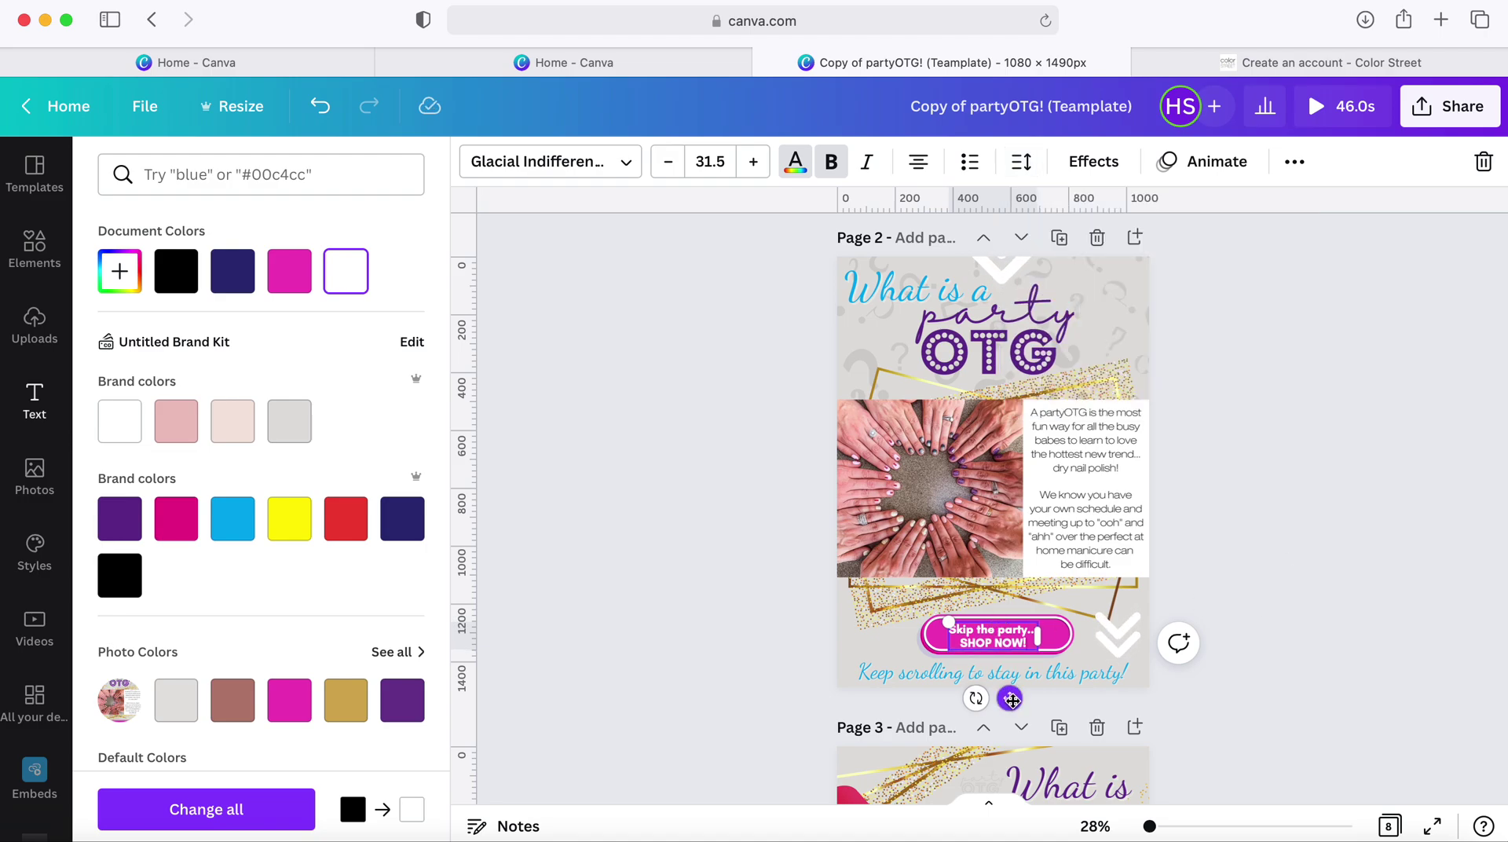
# Centre the 'Skip the party... SHOP NOW!' text on the pink button
pyautogui.moveTo(1011, 699); pyautogui.dragTo(1015, 697)
pyautogui.moveTo(1150, 826); pyautogui.dragTo(1164, 827)
pyautogui.scroll(-1, 1129, 778)
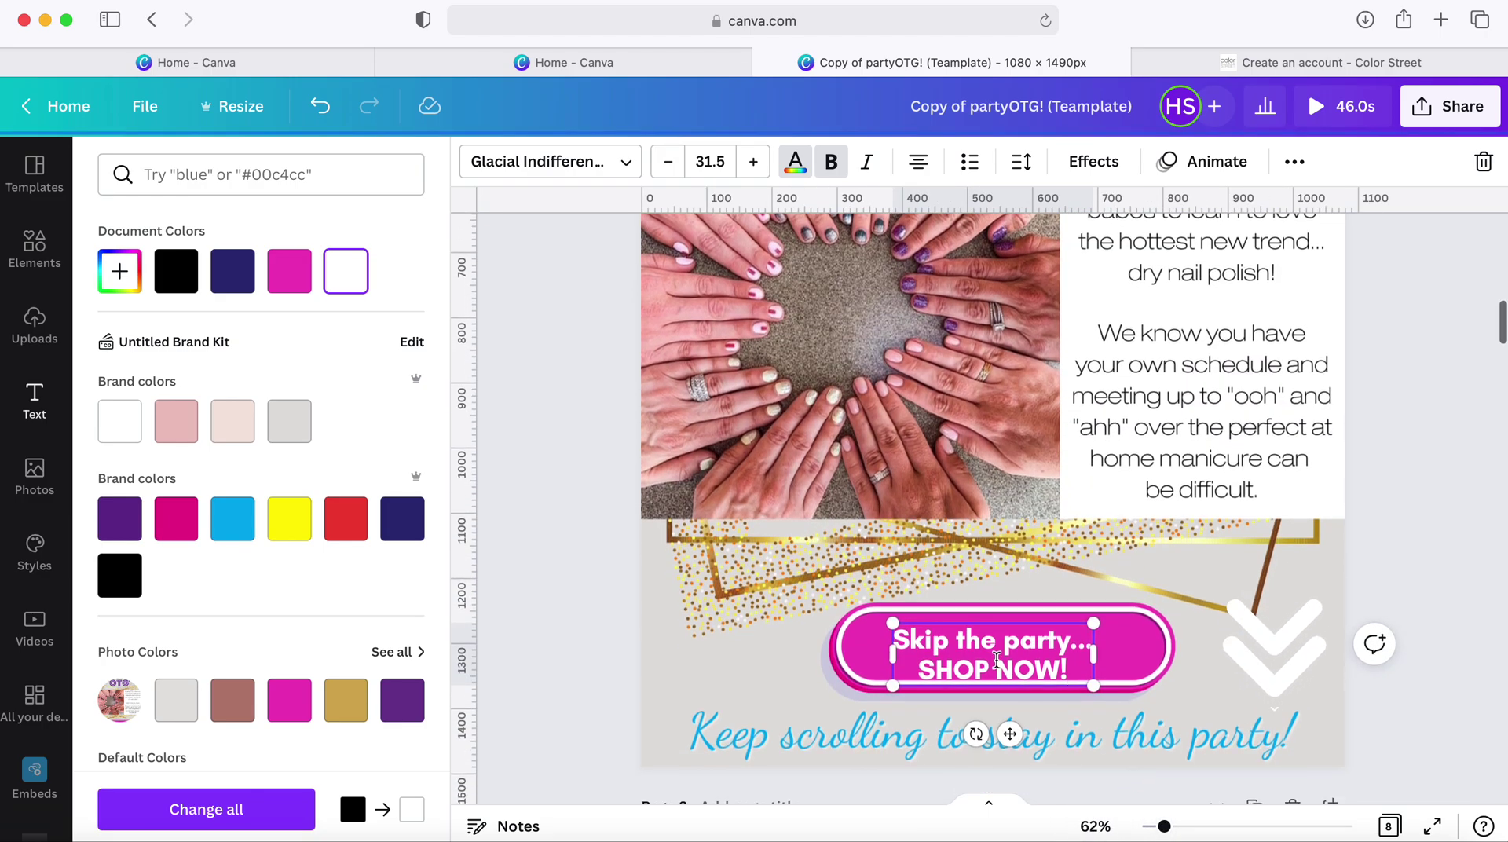
pyautogui.moveTo(1015, 733); pyautogui.dragTo(1020, 727)
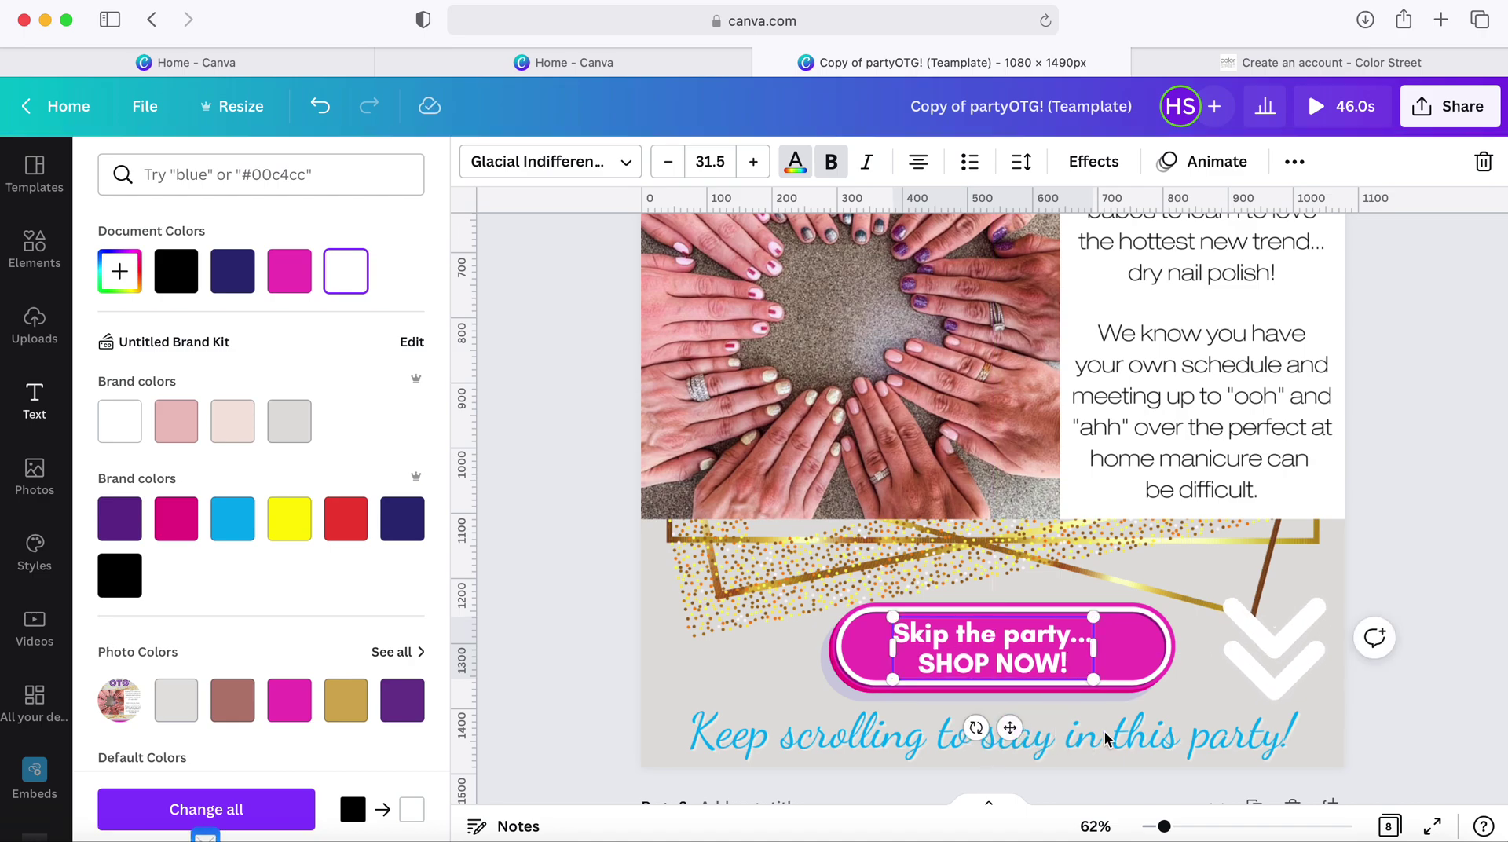
pyautogui.click(1012, 727)
pyautogui.moveTo(1011, 727); pyautogui.dragTo(1018, 725)
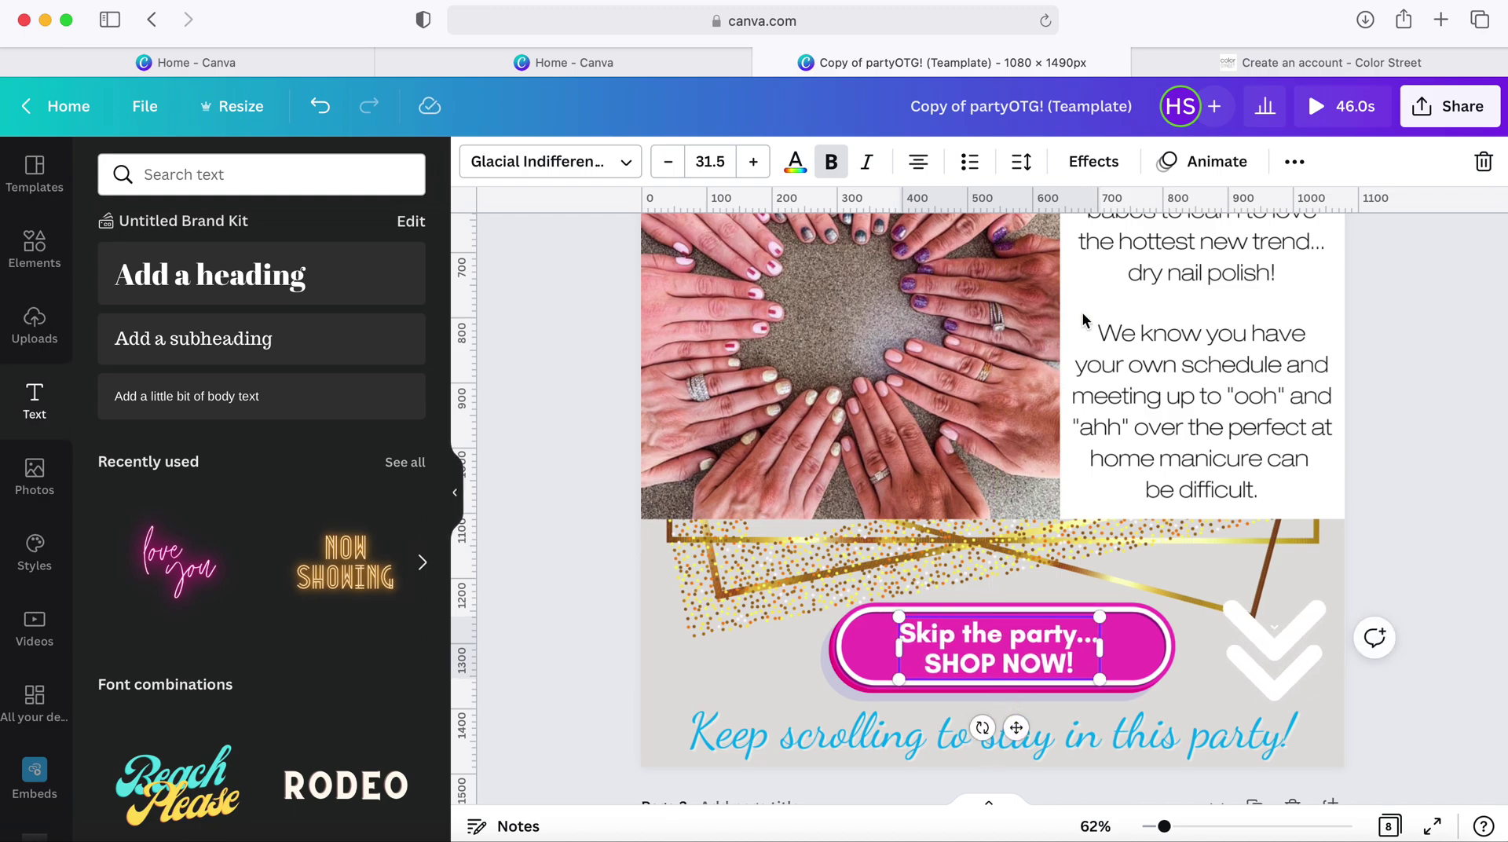
# Open the link entry box for the 'Skip the party... SHOP NOW!' button text
pyautogui.click(1294, 161)
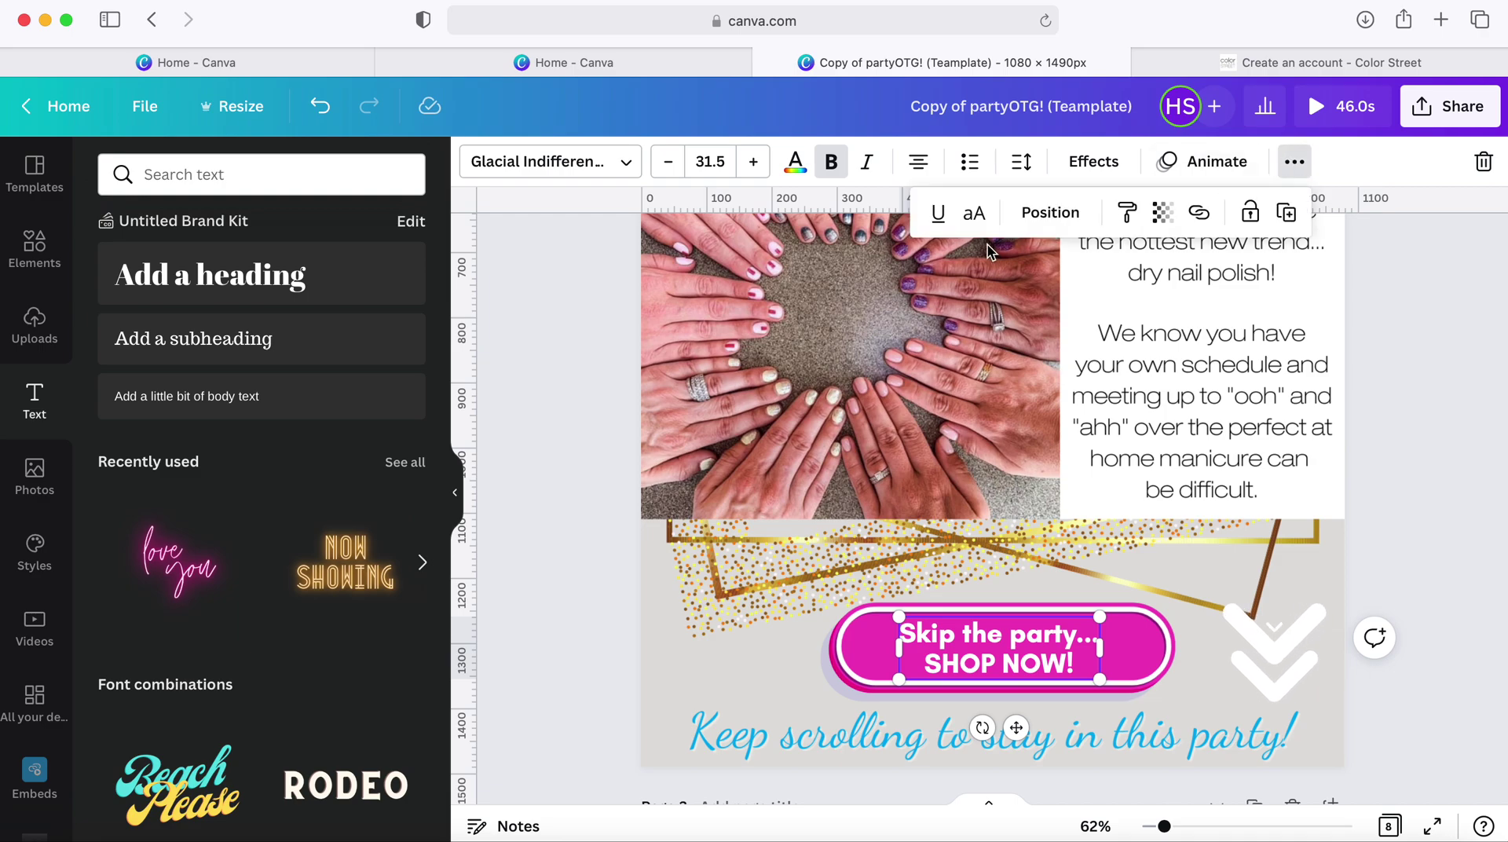
pyautogui.click(1200, 213)
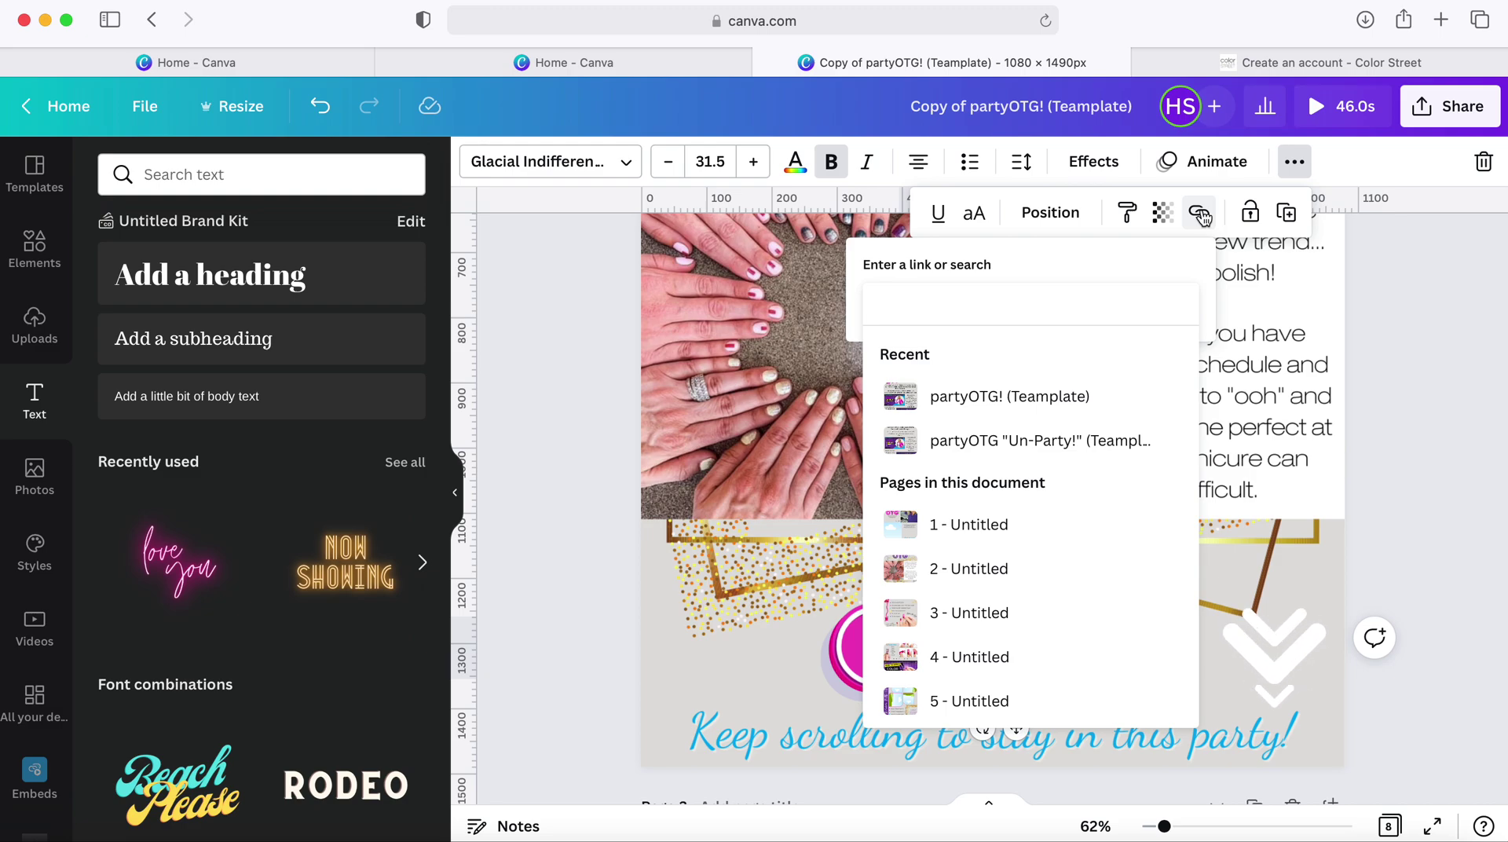
pyautogui.click(1281, 58)
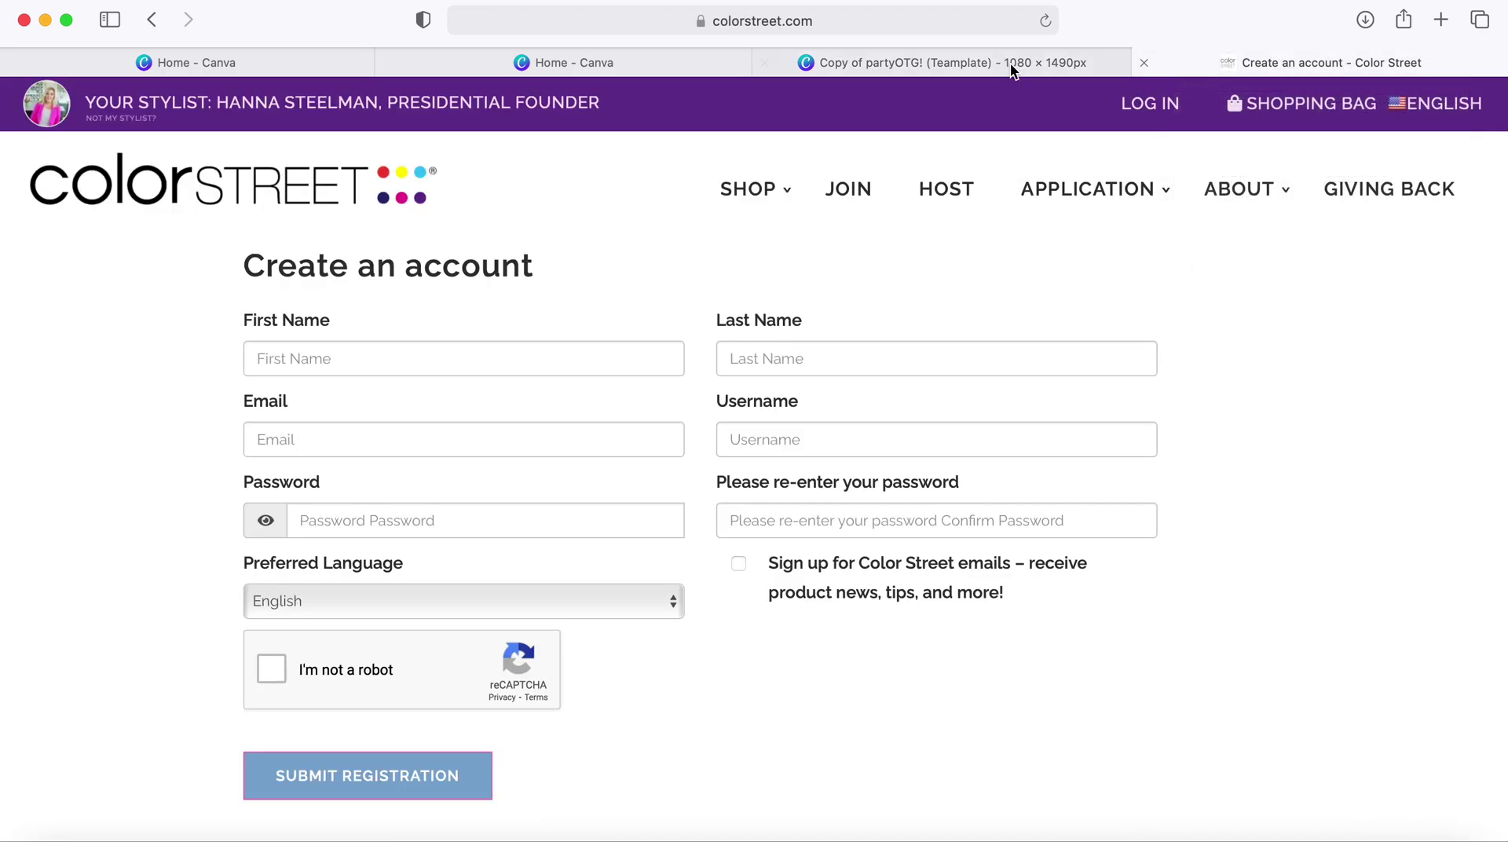
# Open the Color Street SHOP page and select its web address for copying
pyautogui.click(752, 189)
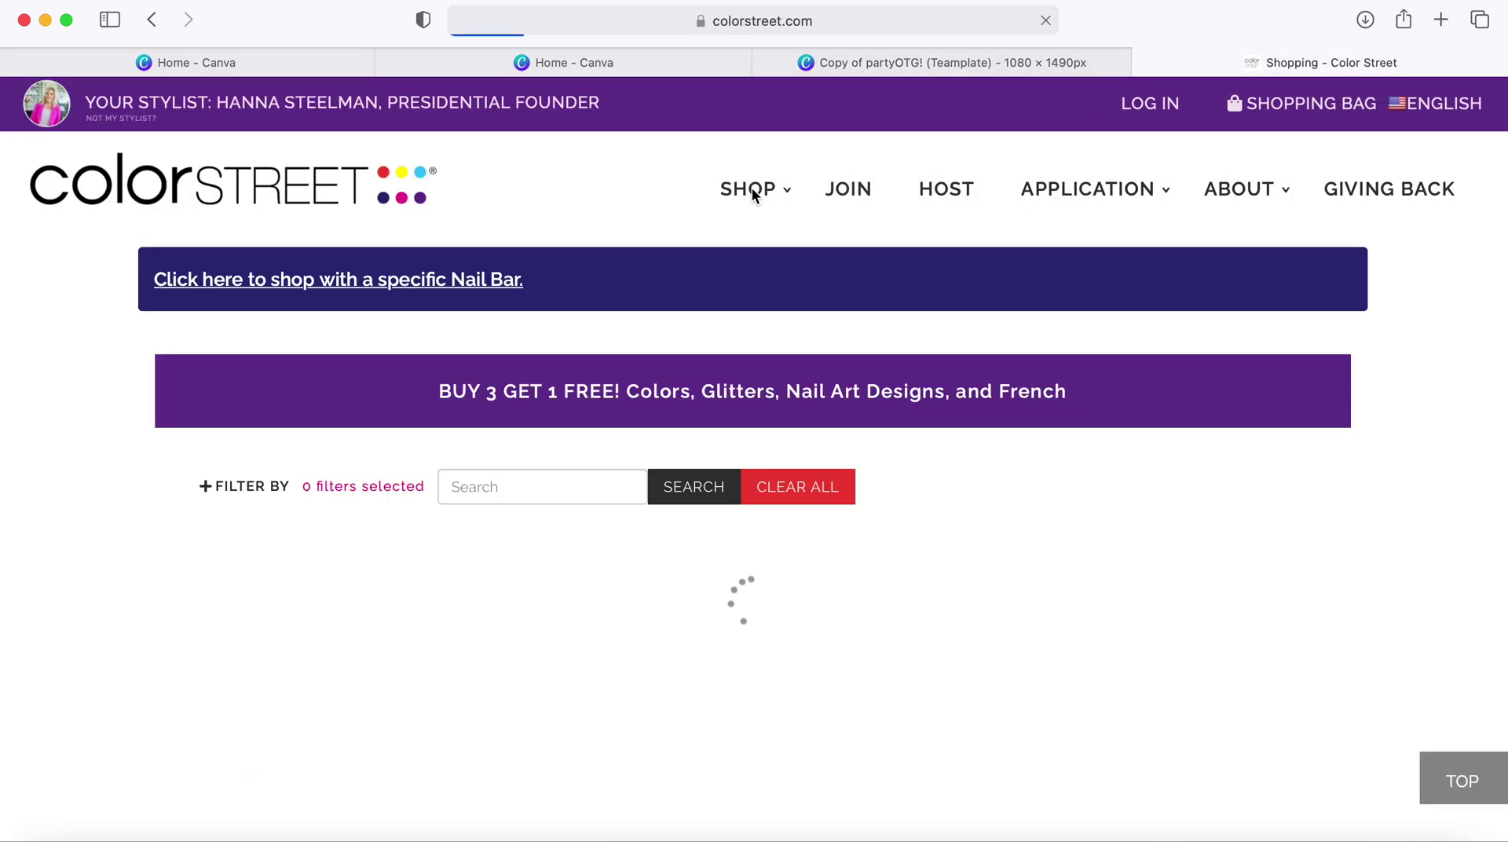
pyautogui.click(807, 27)
pyautogui.press('super+c')
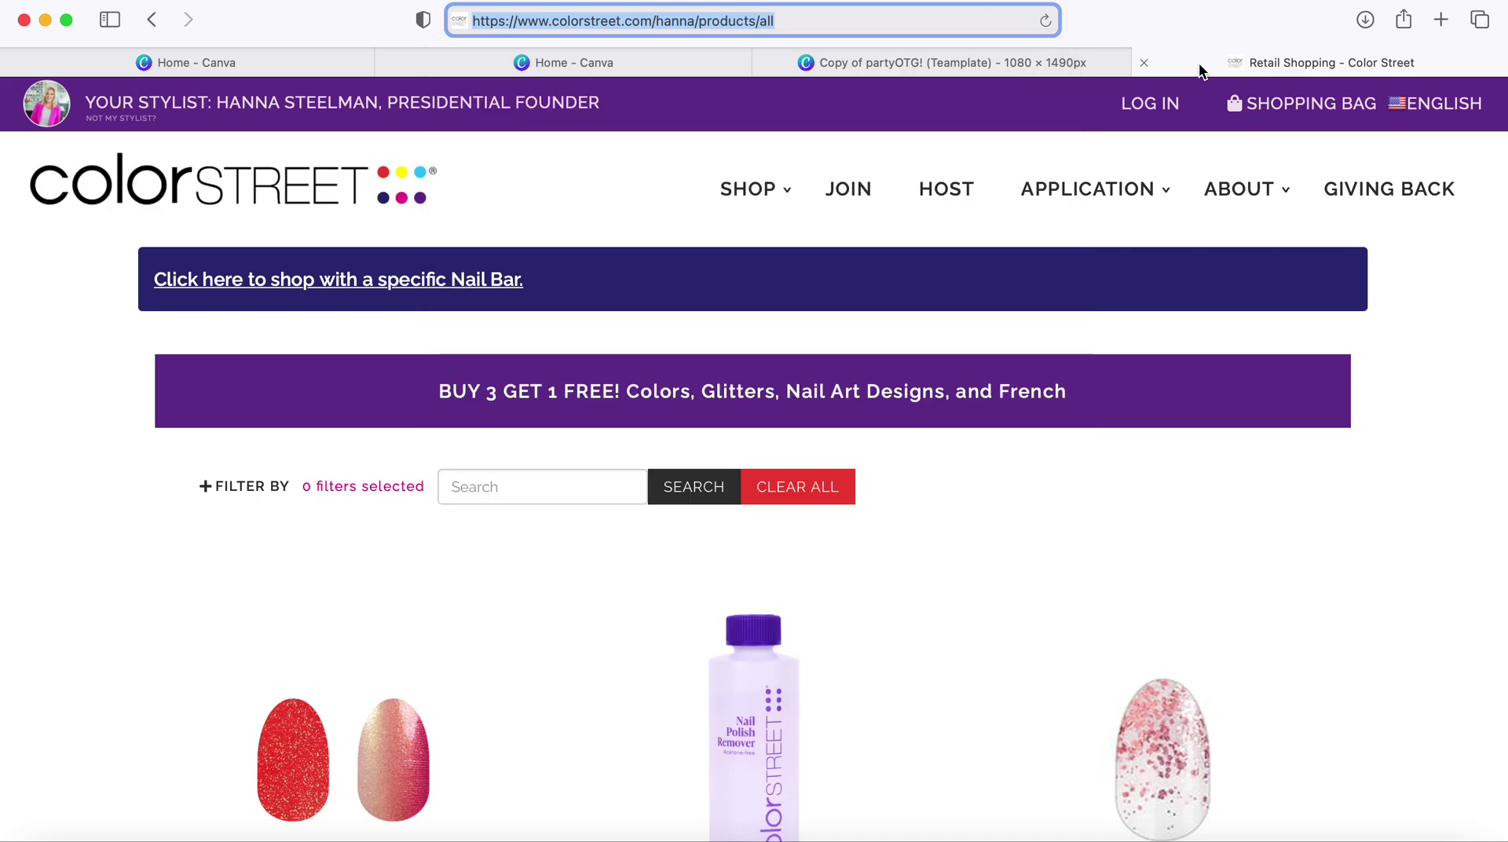
# Link the 'Skip the party... SHOP NOW!' text to the pasted Color Street products URL
pyautogui.click(1002, 62)
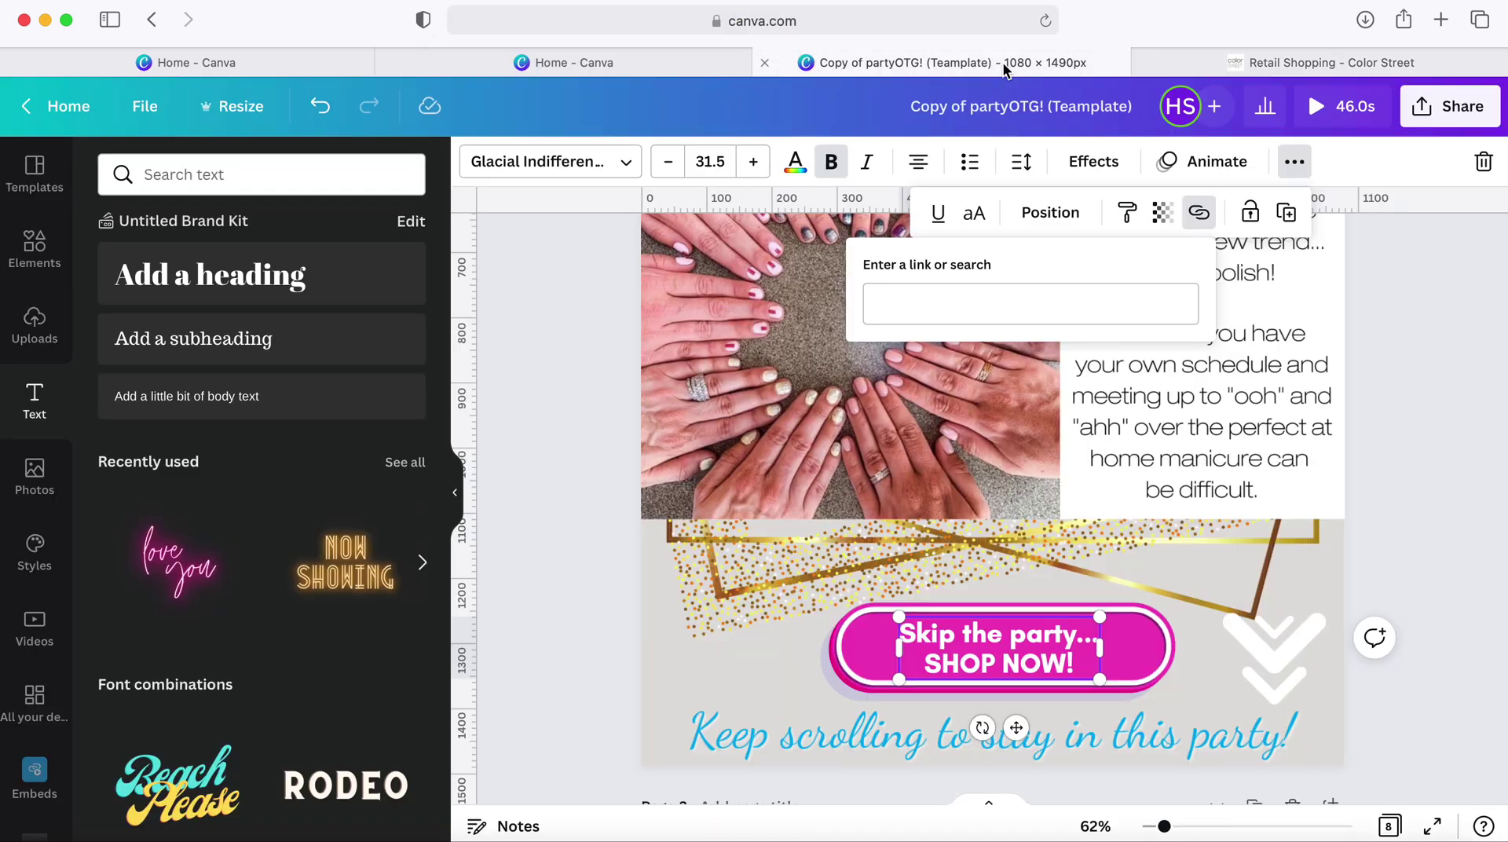
pyautogui.click(1036, 298)
pyautogui.press('super+v')
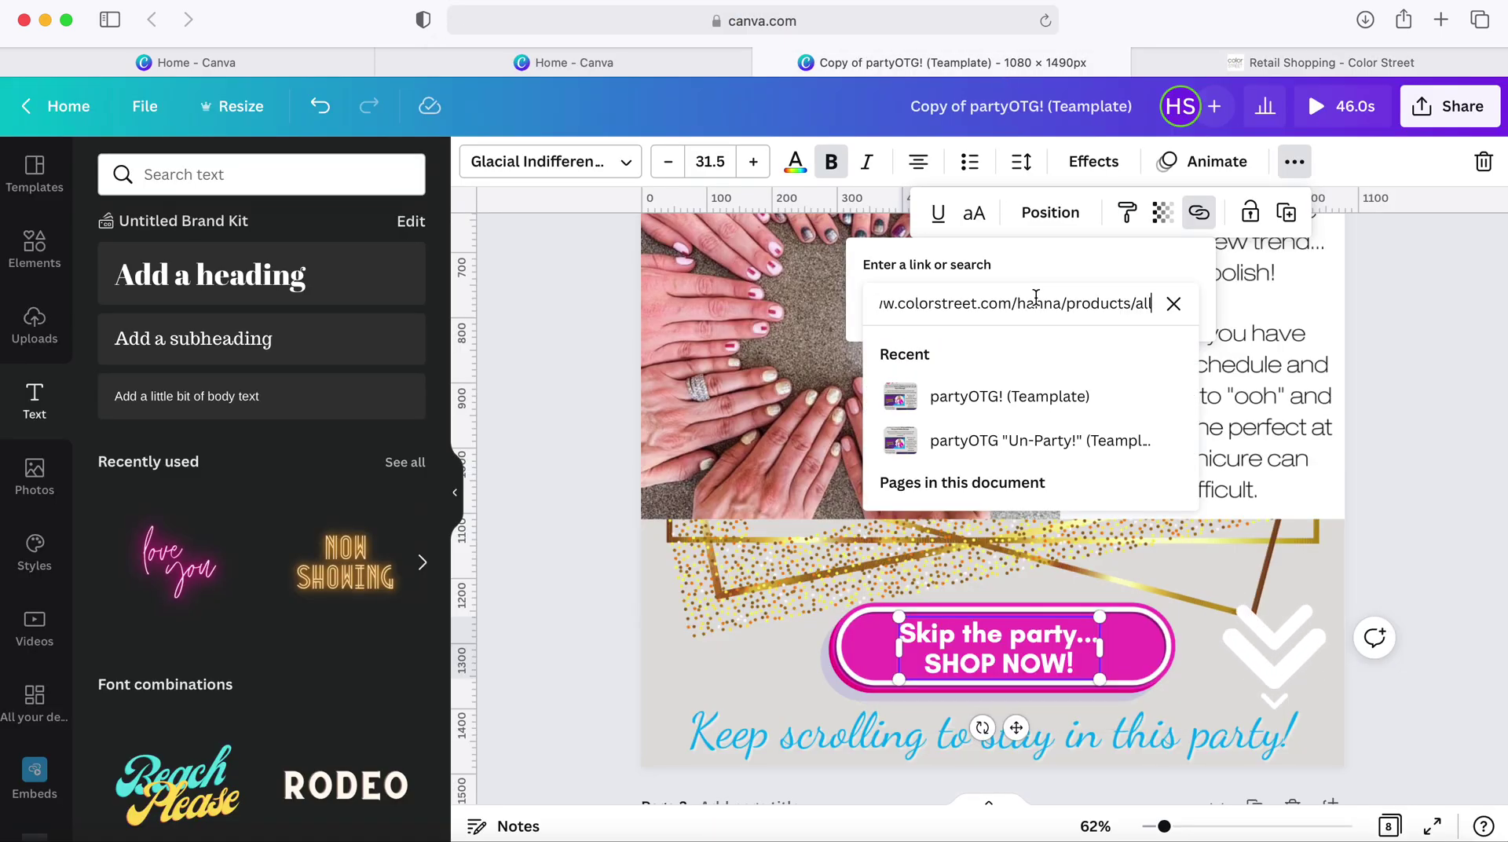
pyautogui.press('Return')
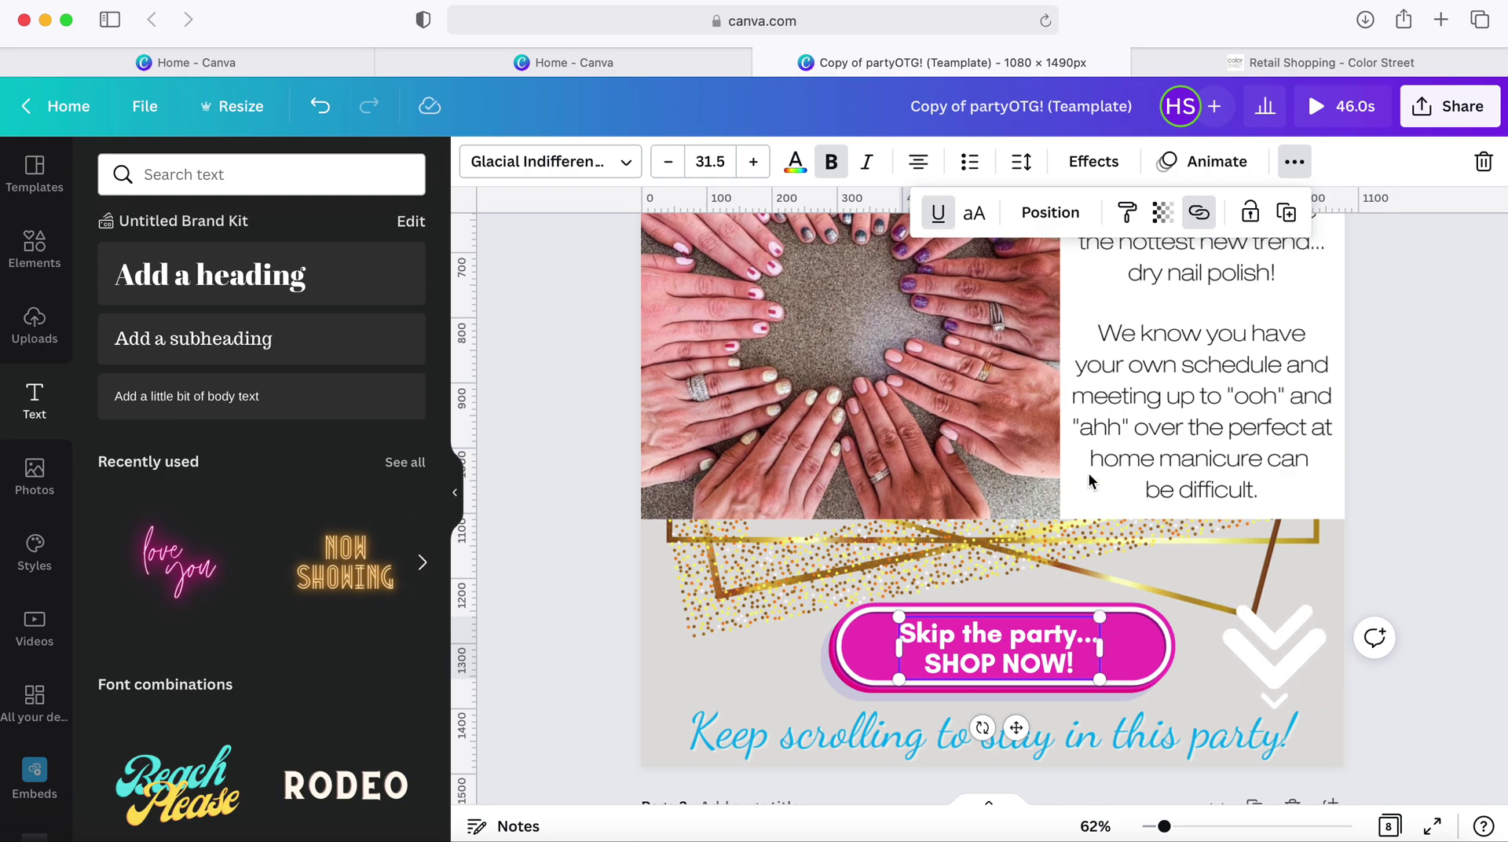
pyautogui.click(1175, 658)
pyautogui.click(1003, 654)
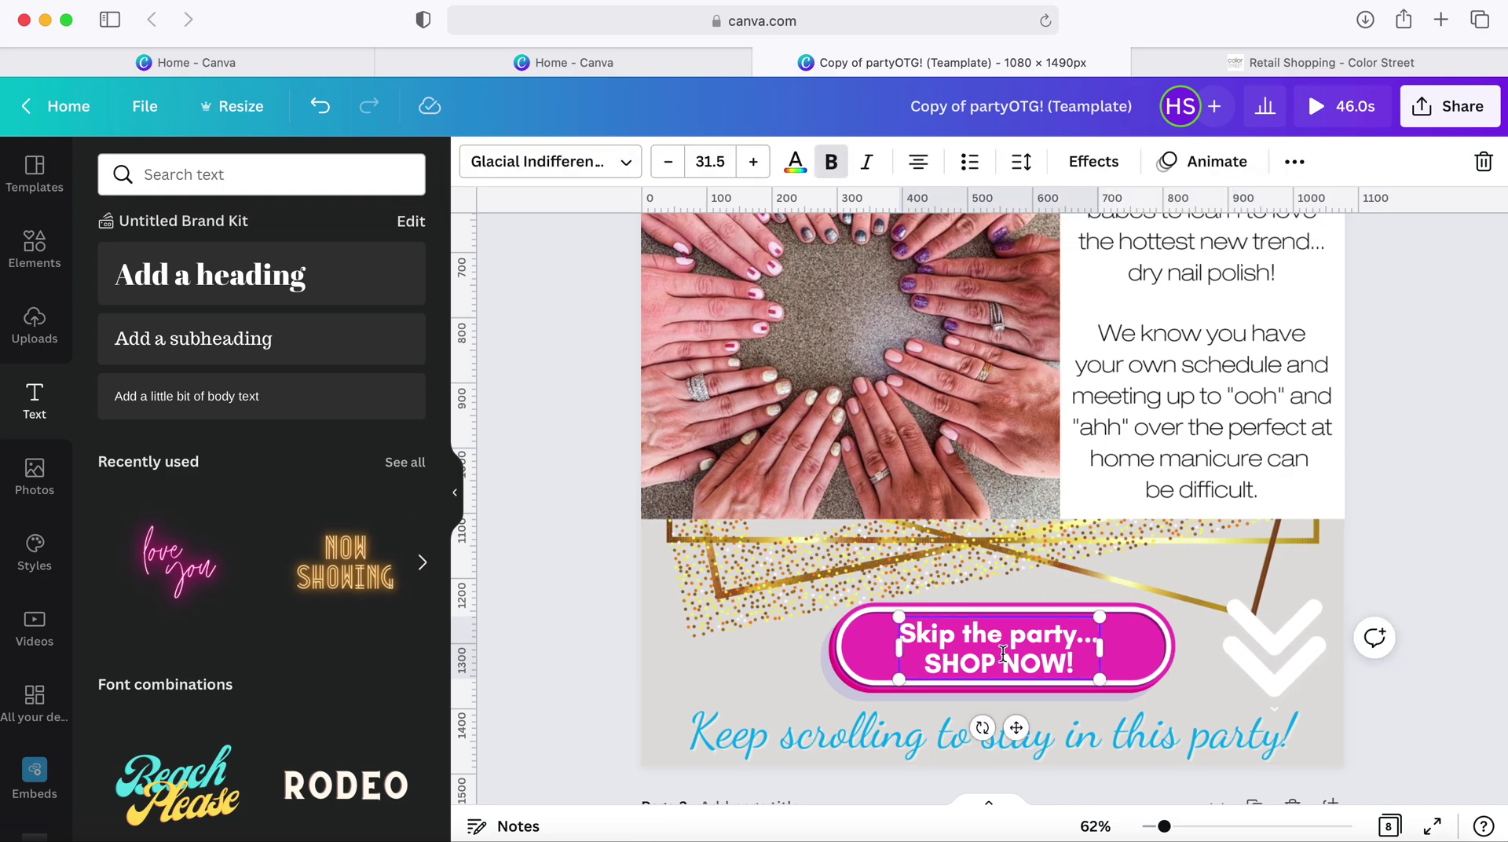
pyautogui.click(1296, 161)
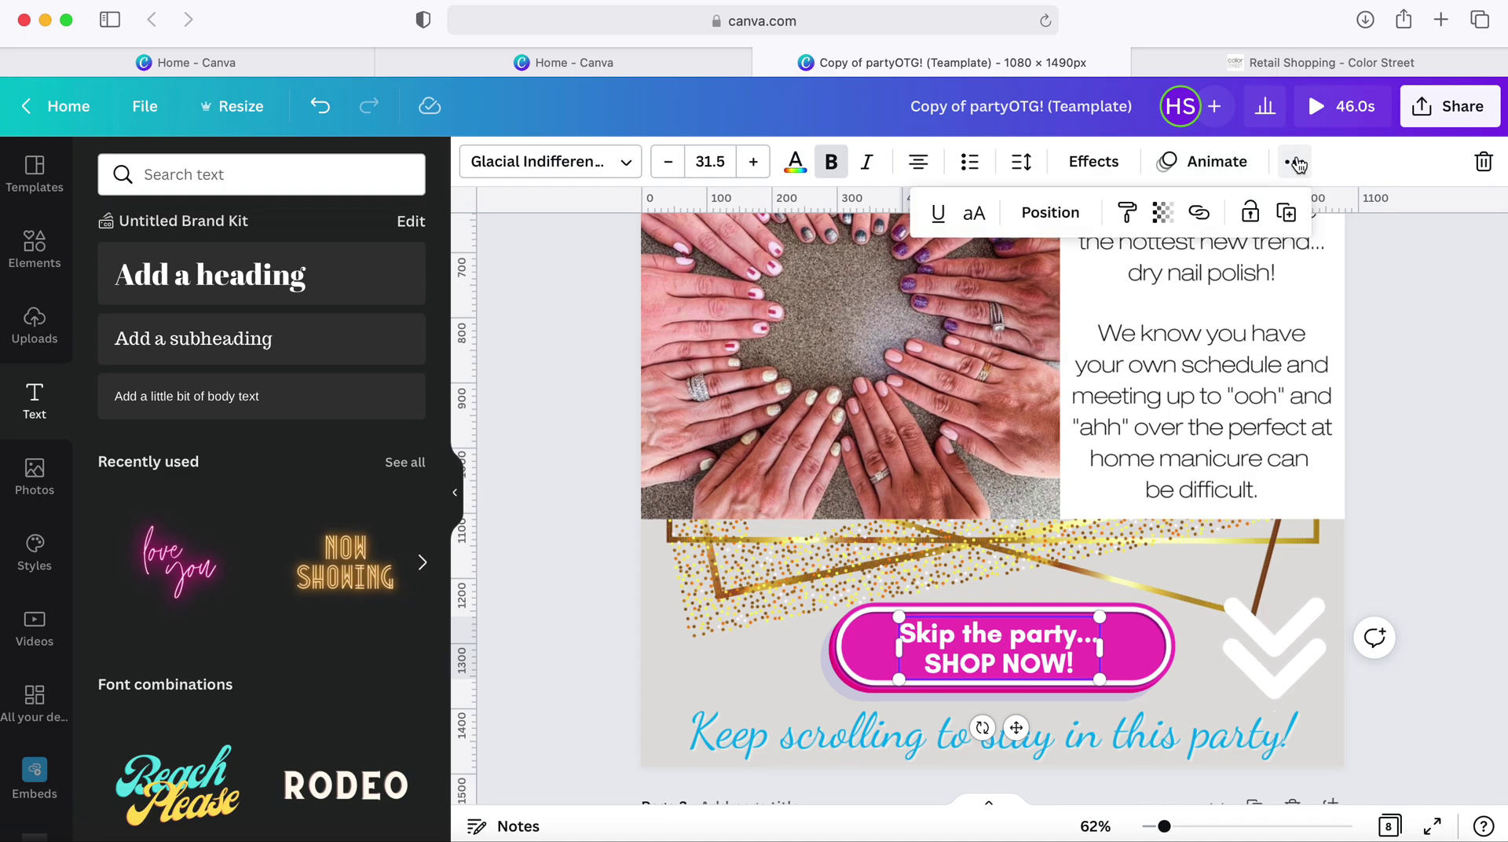
pyautogui.click(1198, 212)
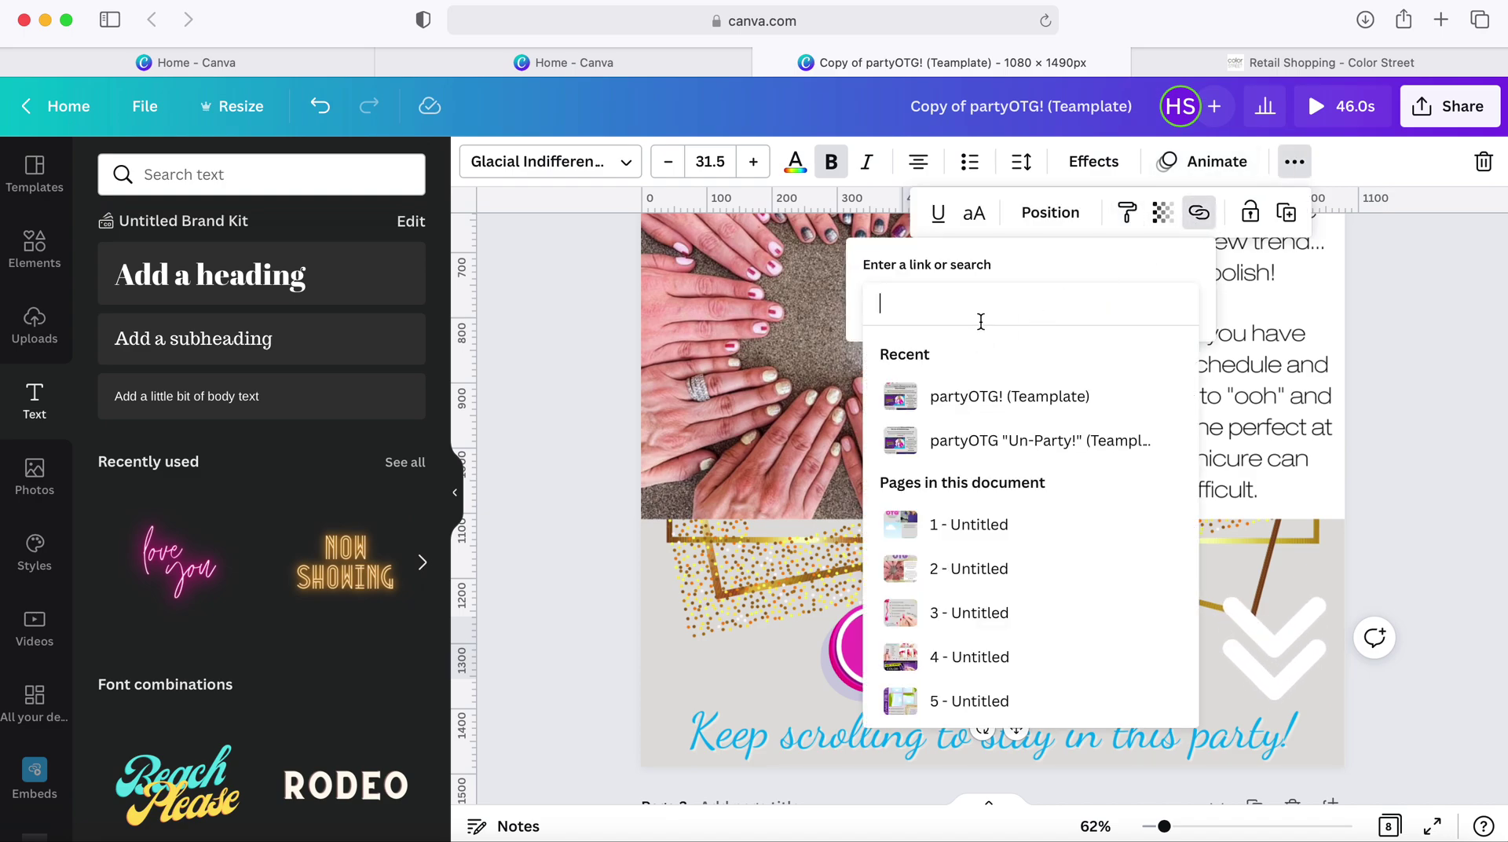
pyautogui.press('super+v')
pyautogui.press('Return')
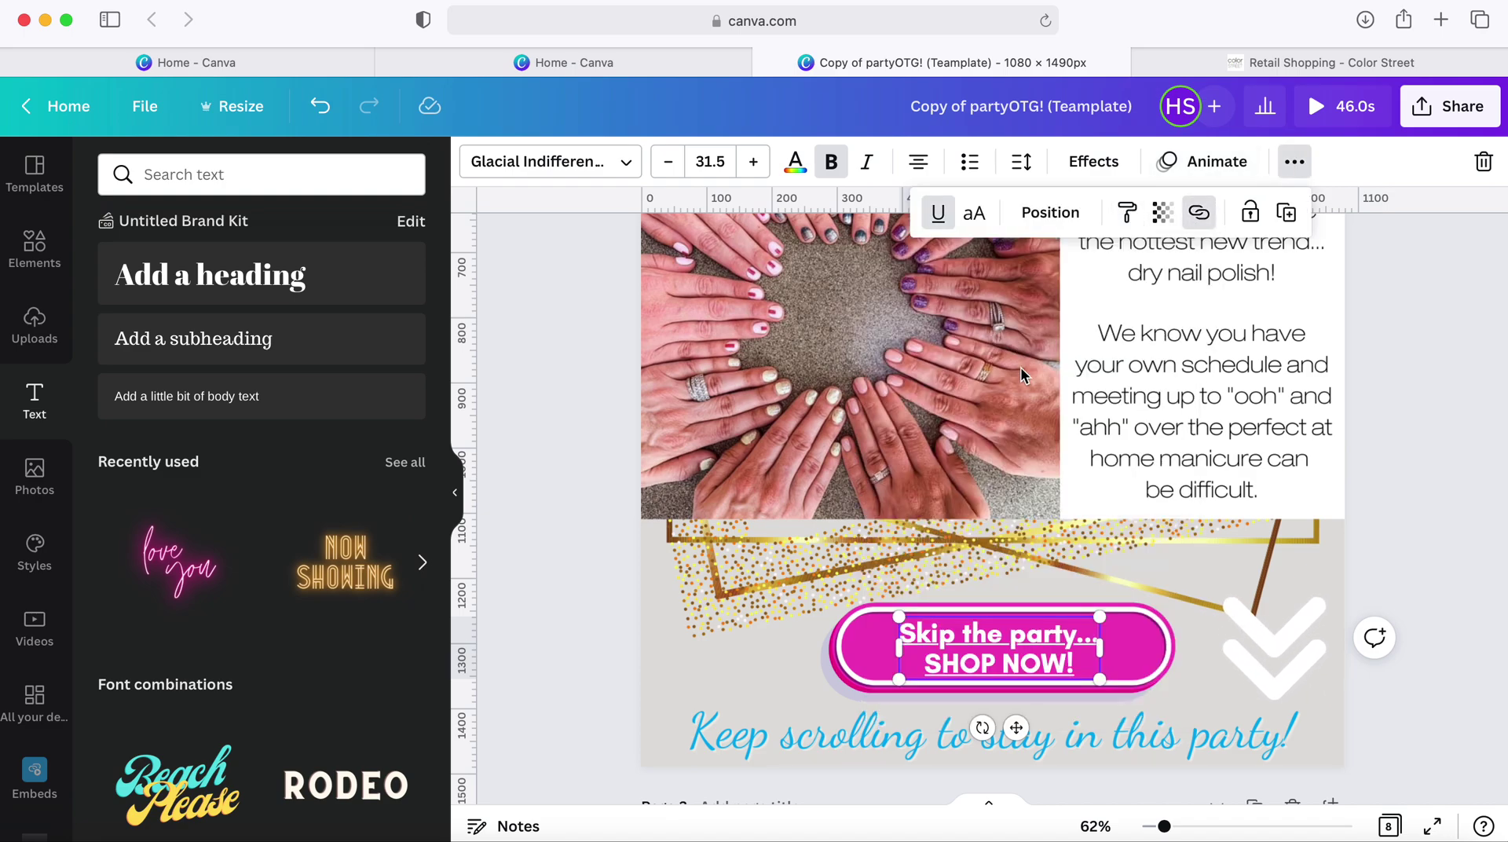
pyautogui.click(1201, 649)
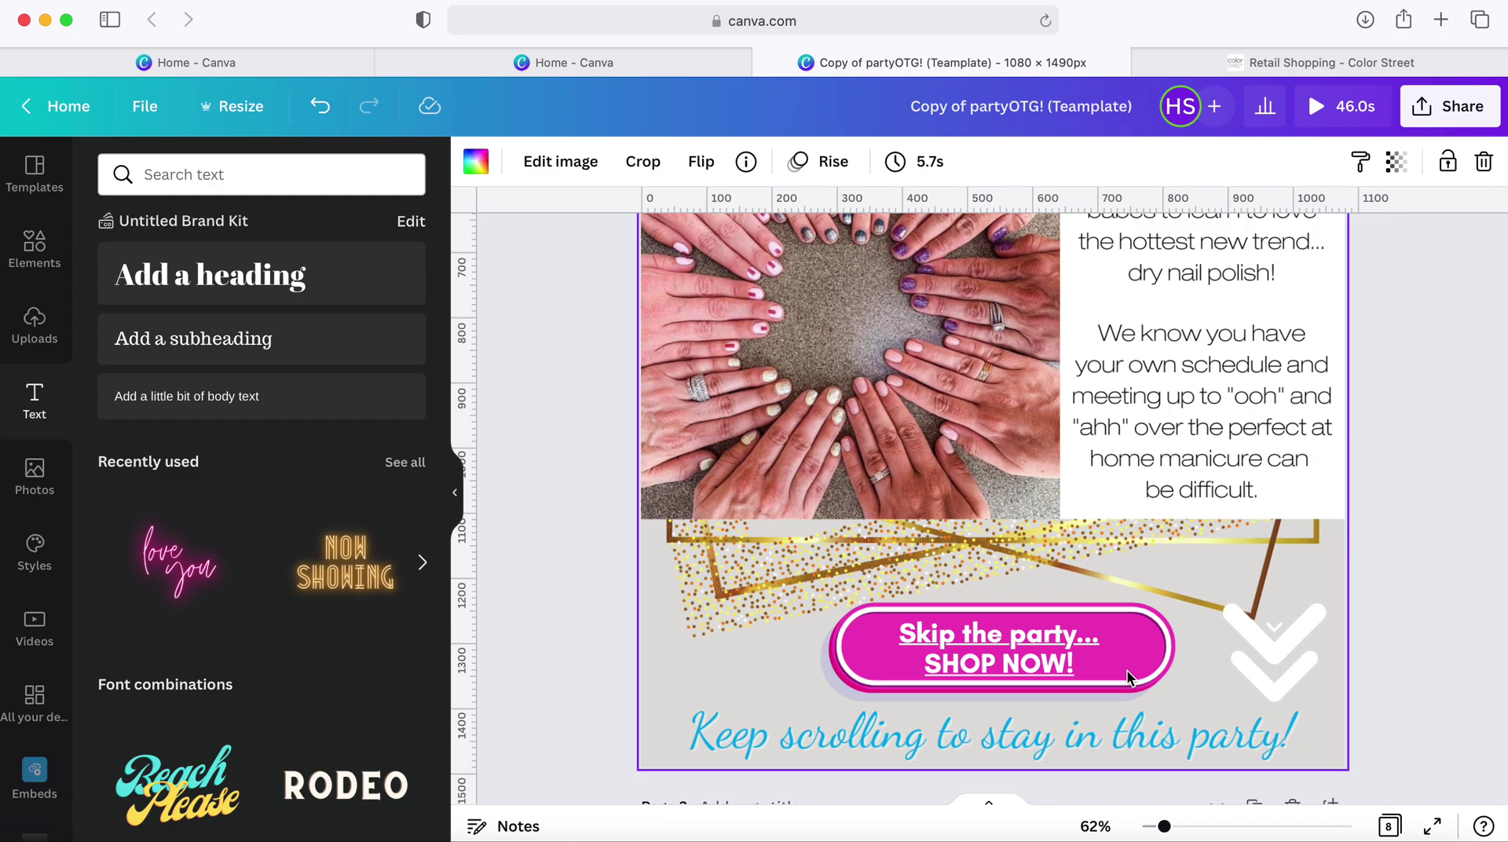
# Delete the embedded YouTube how-to video from page 4
pyautogui.scroll(-1, 1126, 669)
pyautogui.scroll(-2, 1126, 669)
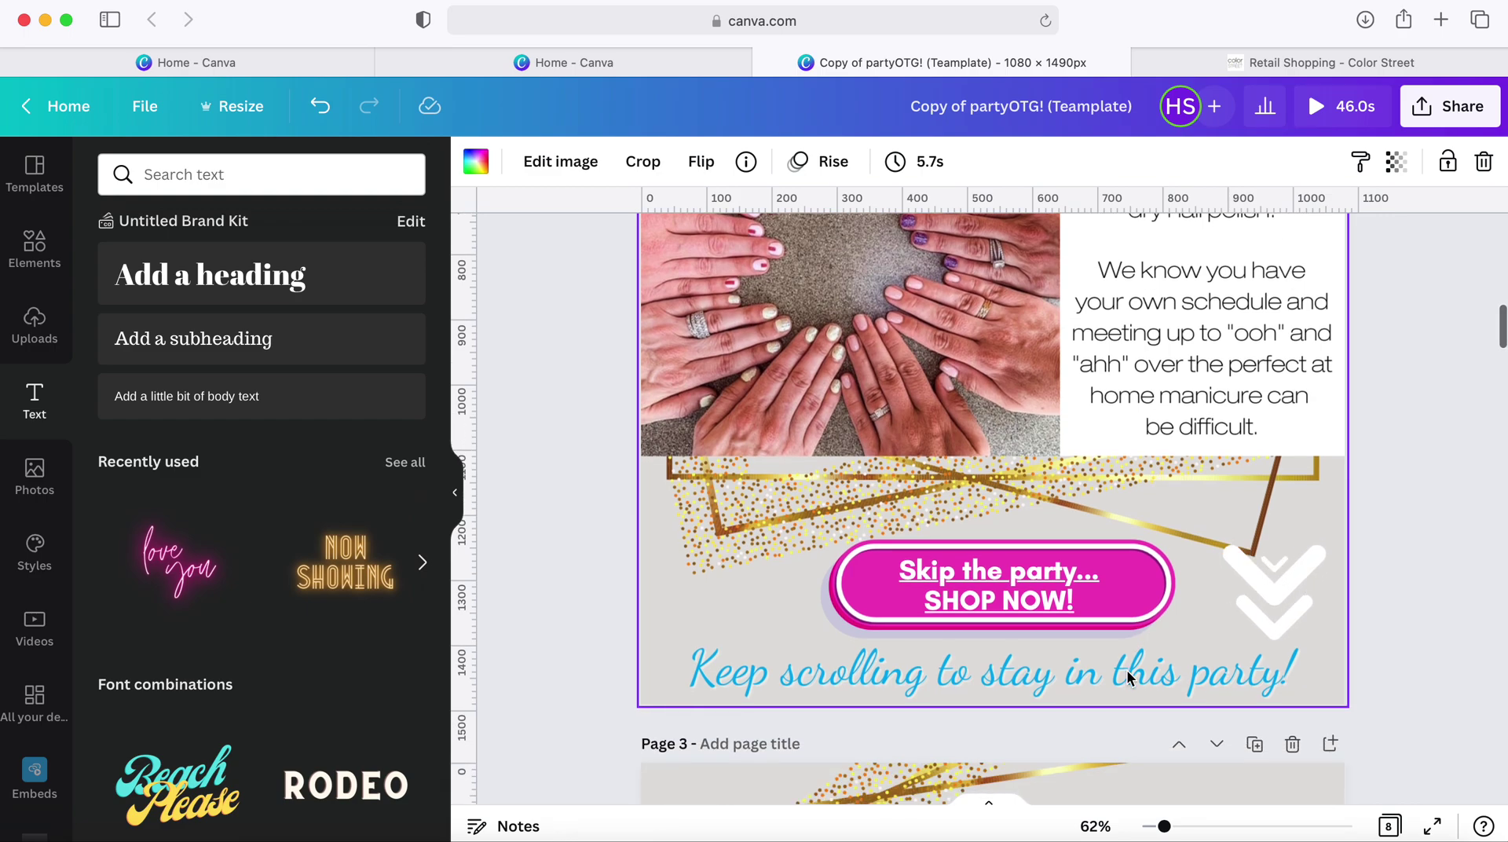
pyautogui.scroll(-1, 1127, 669)
pyautogui.scroll(-15, 1126, 669)
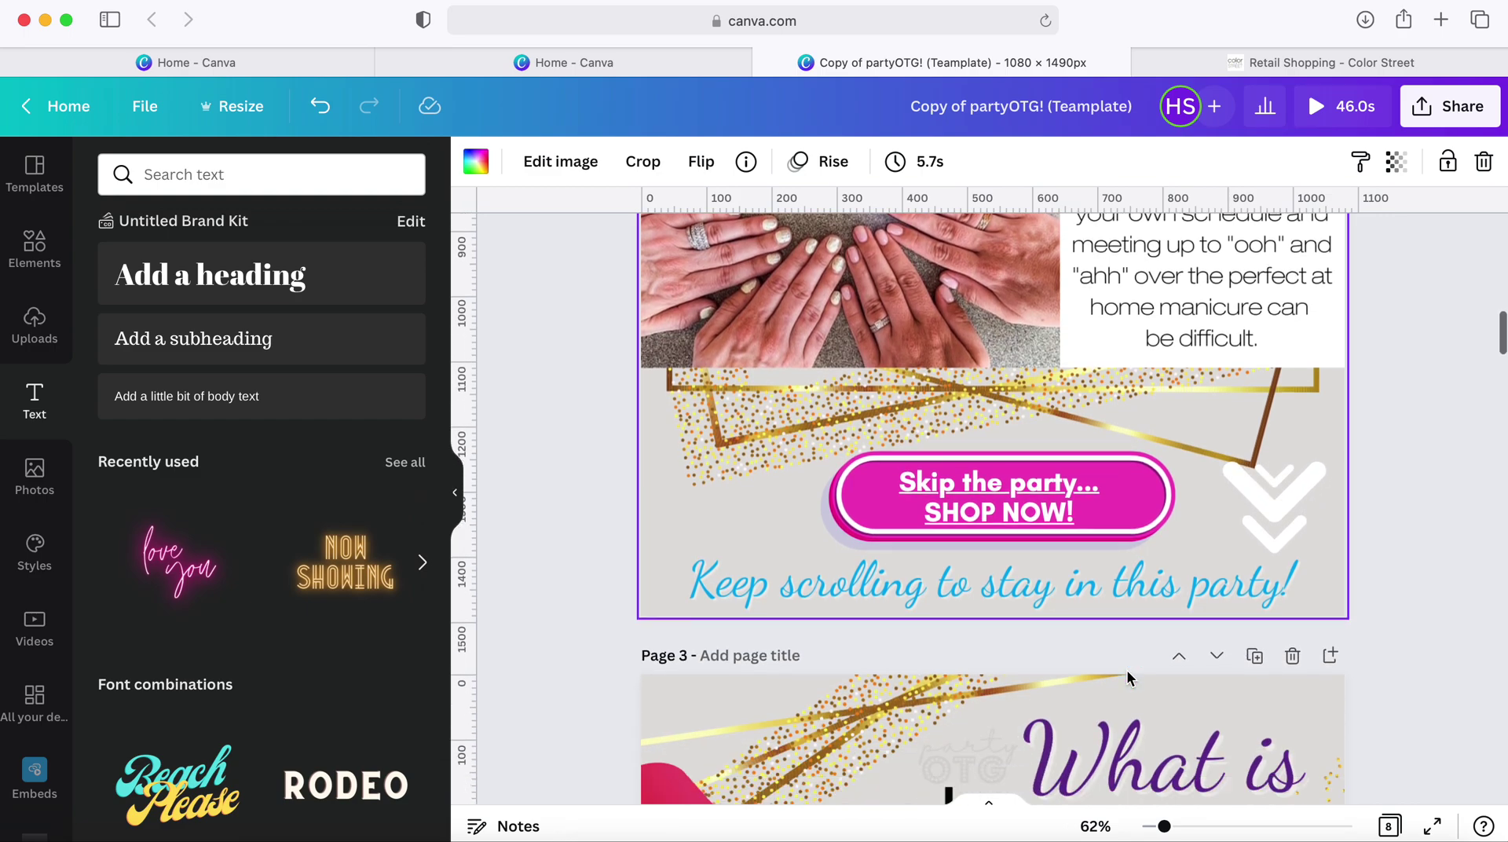
pyautogui.scroll(-14, 1126, 677)
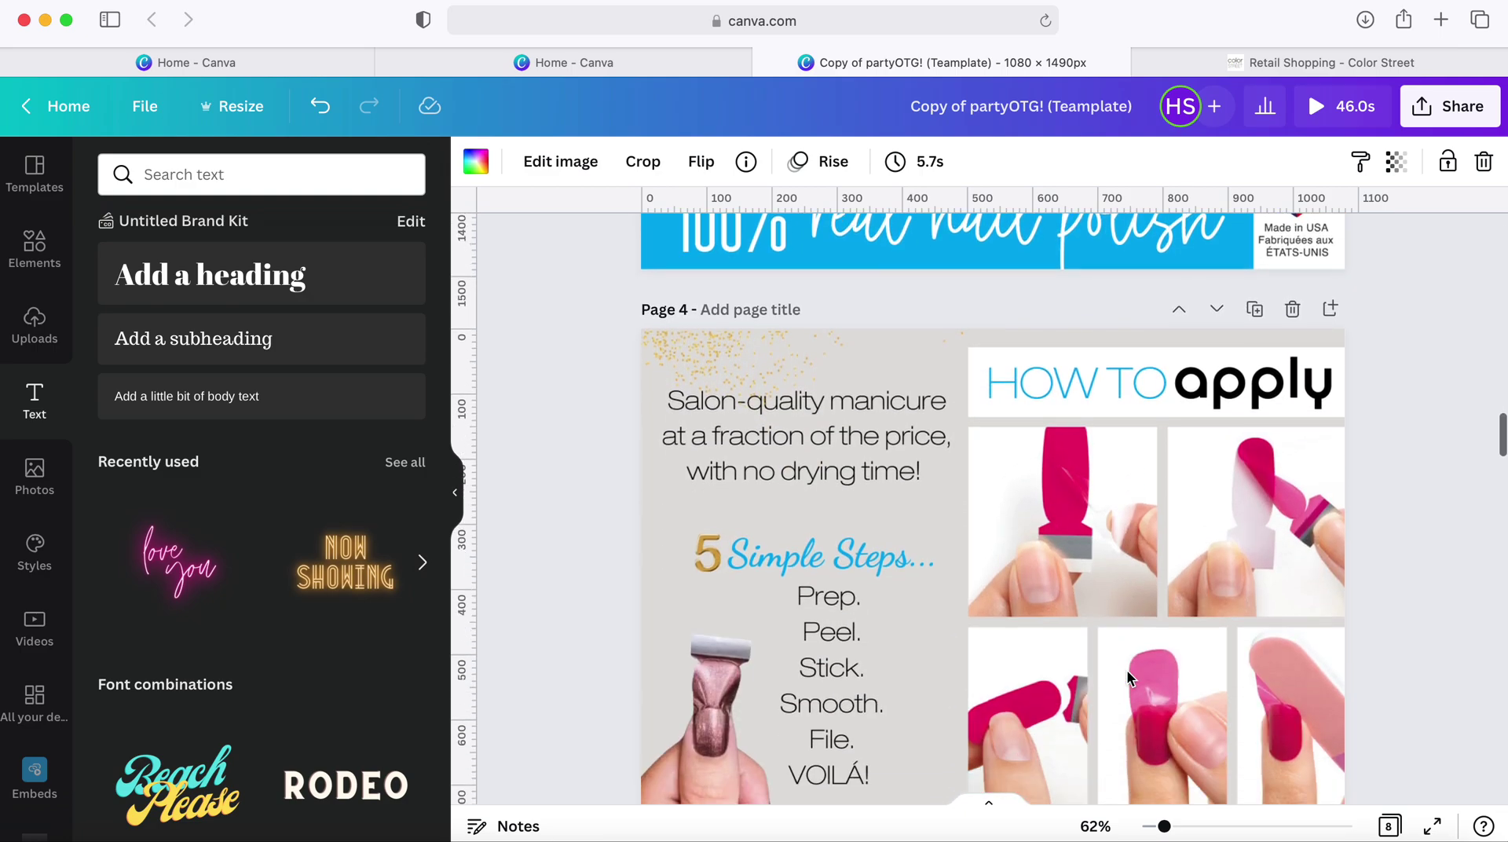
pyautogui.scroll(-12, 1127, 673)
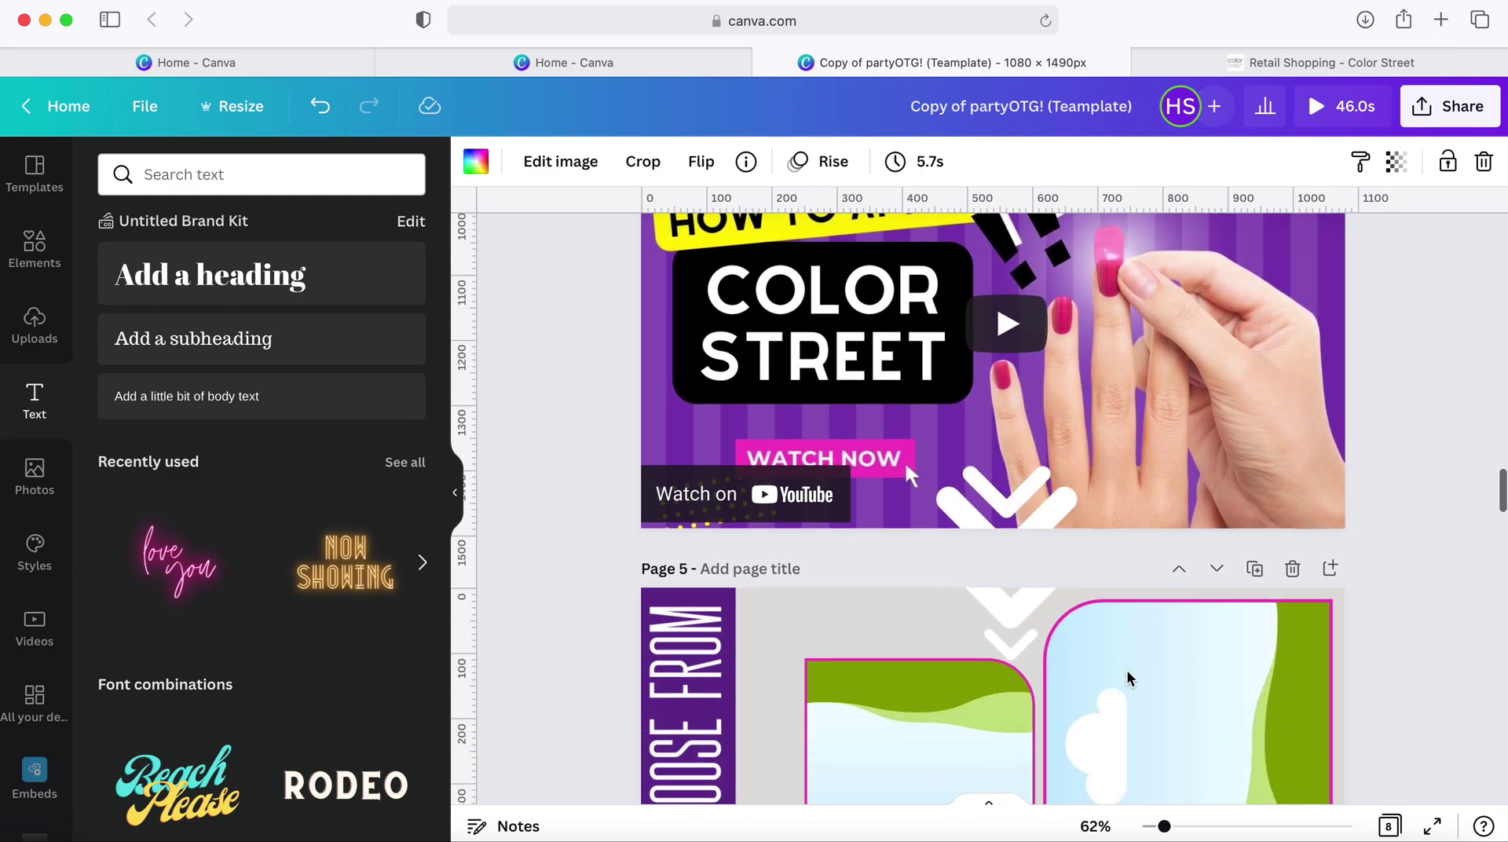
pyautogui.scroll(10, 1127, 670)
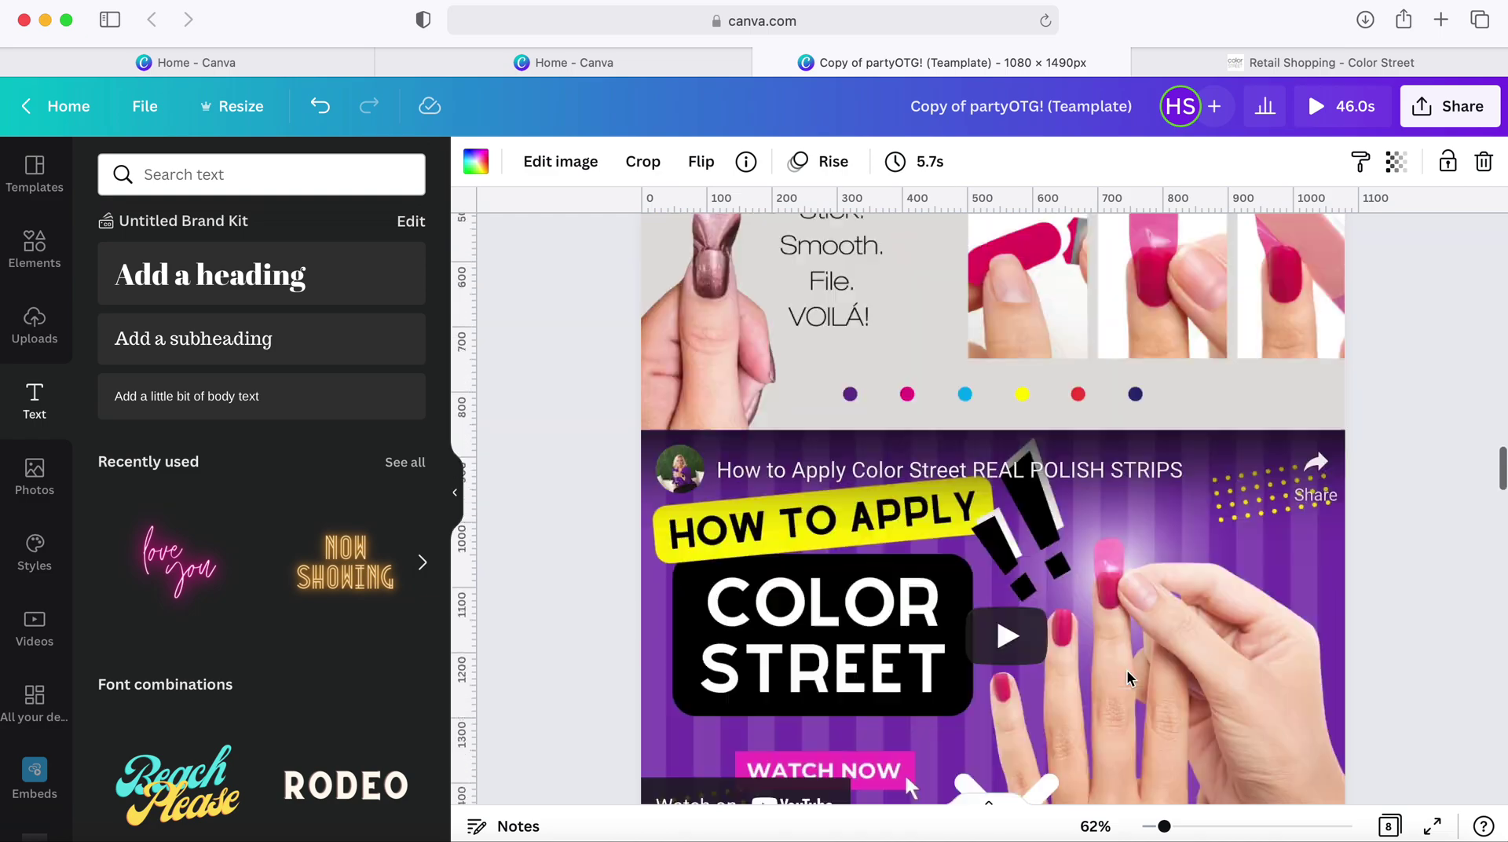
pyautogui.scroll(-2, 1127, 669)
pyautogui.click(1135, 528)
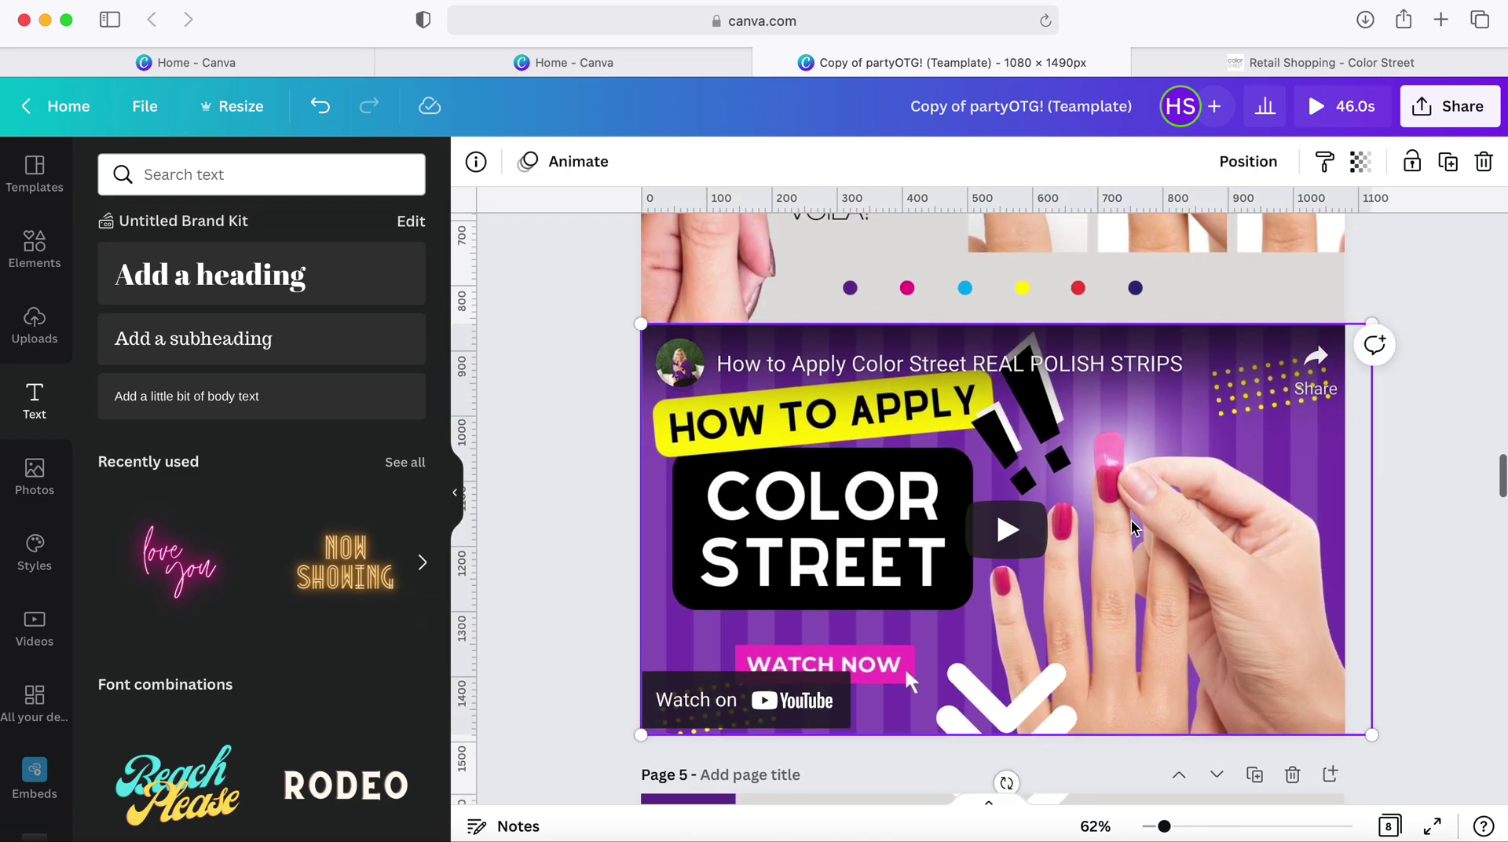
pyautogui.press('BackSpace')
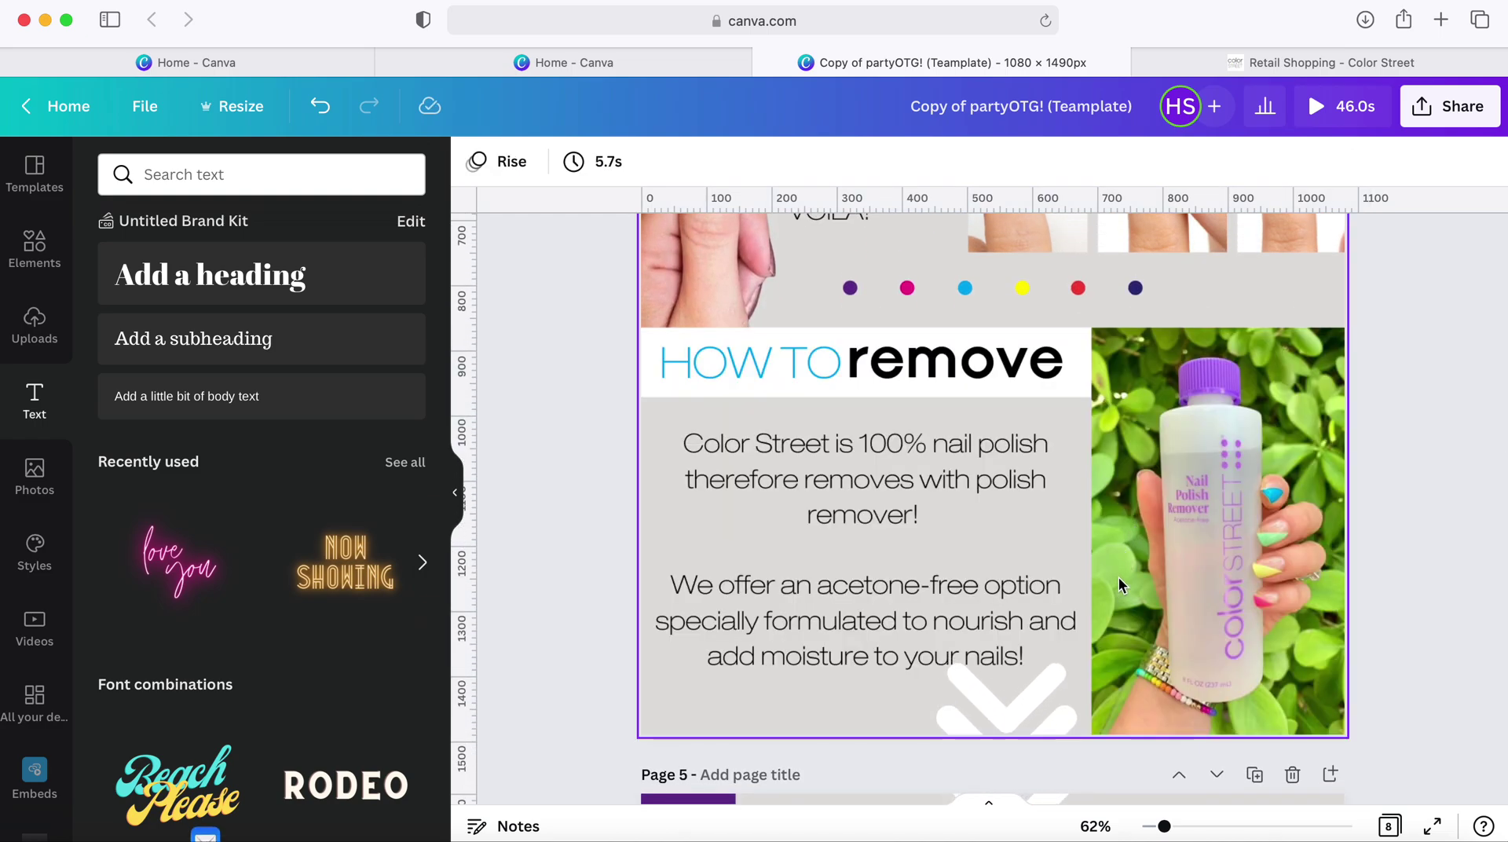
# Scroll down to page 5's option frames and show the uploaded images library
pyautogui.scroll(-2, 1119, 575)
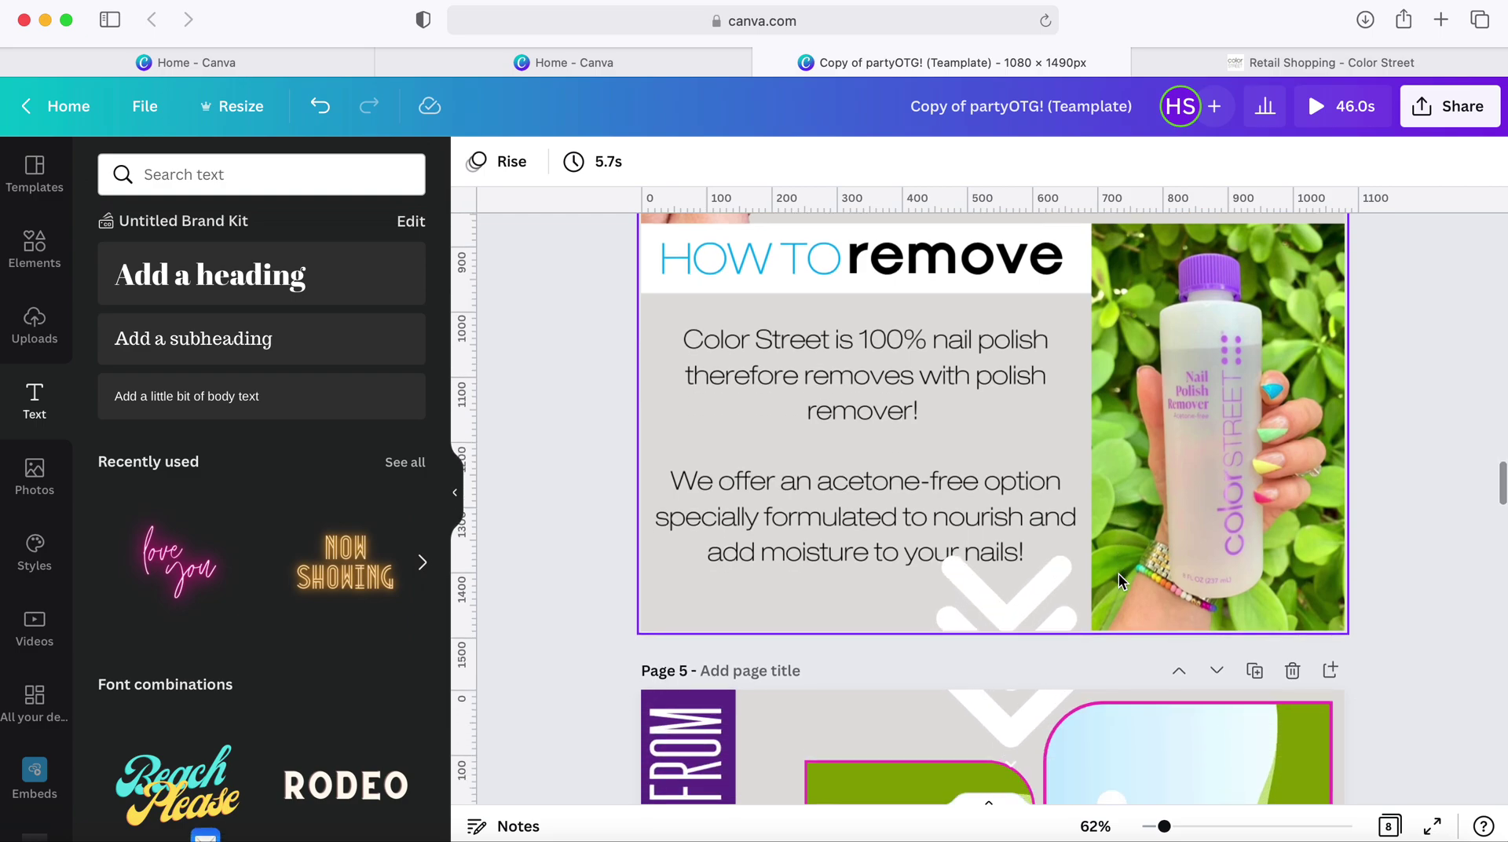
pyautogui.scroll(-1, 1119, 575)
pyautogui.scroll(-10, 1120, 582)
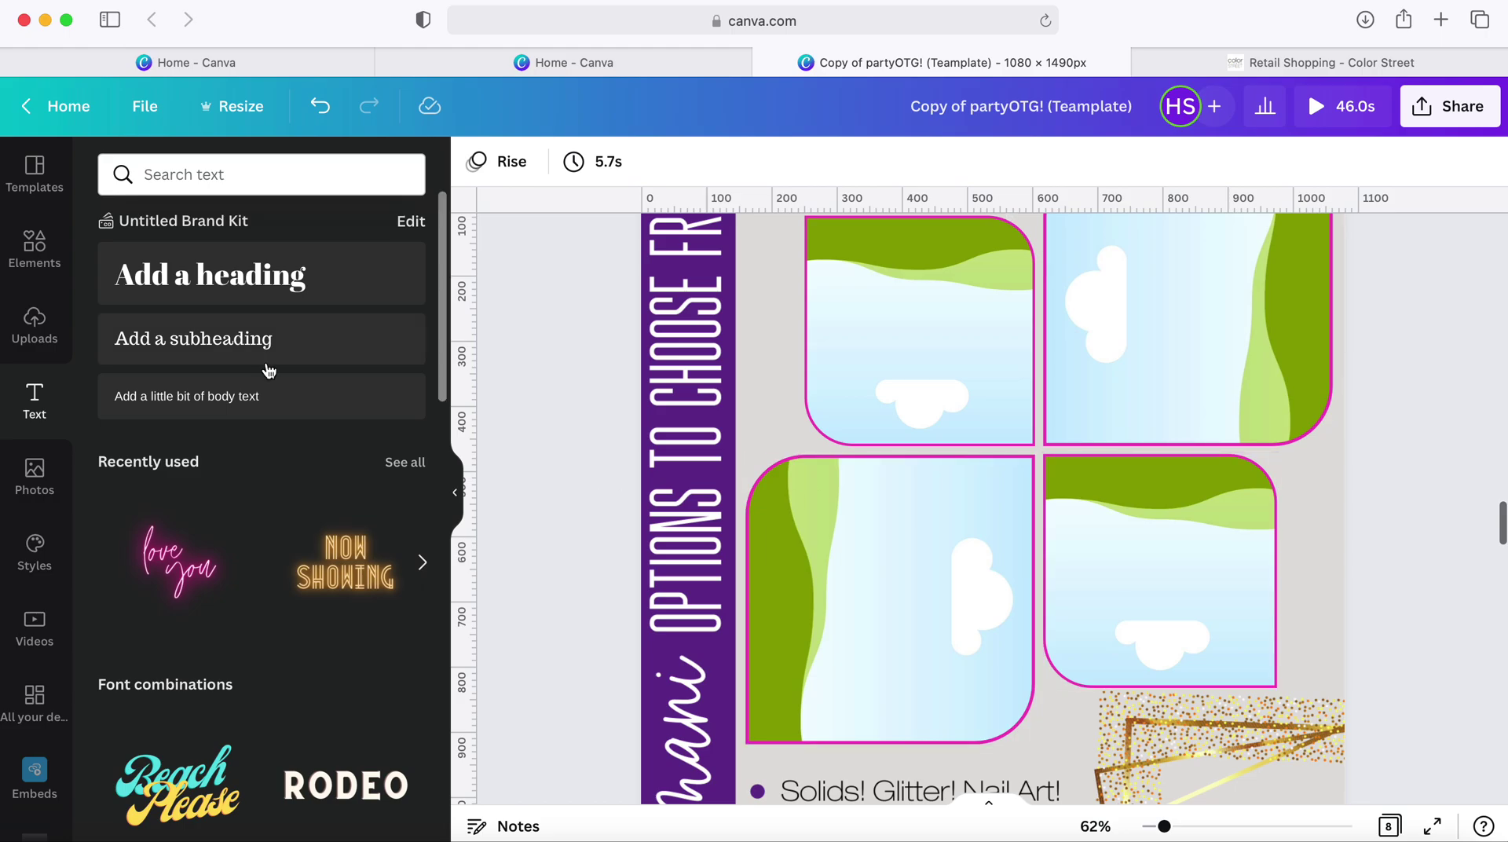
pyautogui.click(45, 335)
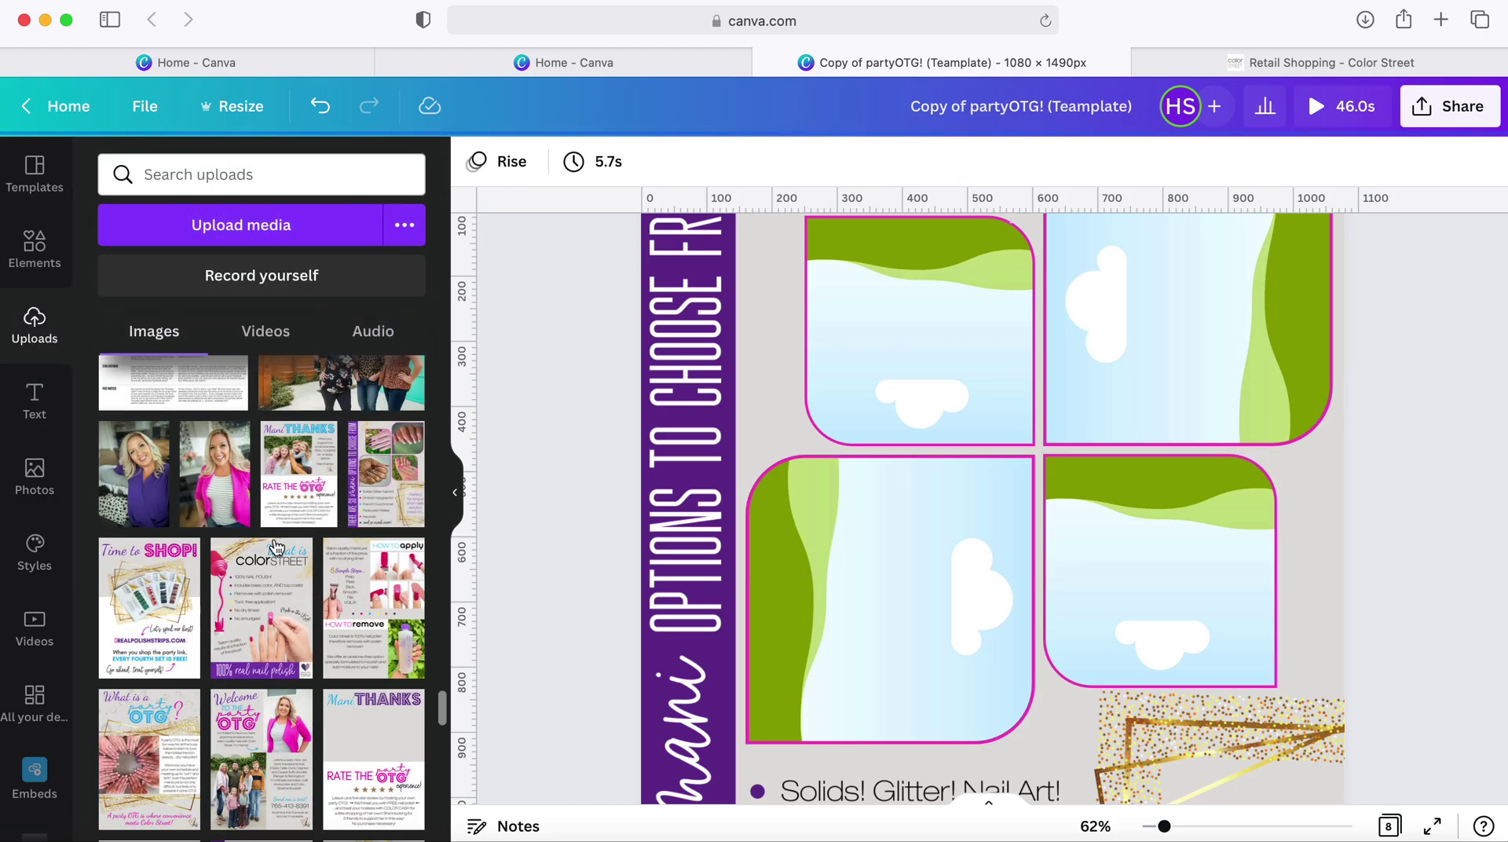
pyautogui.scroll(-2, 295, 620)
pyautogui.scroll(15, 295, 620)
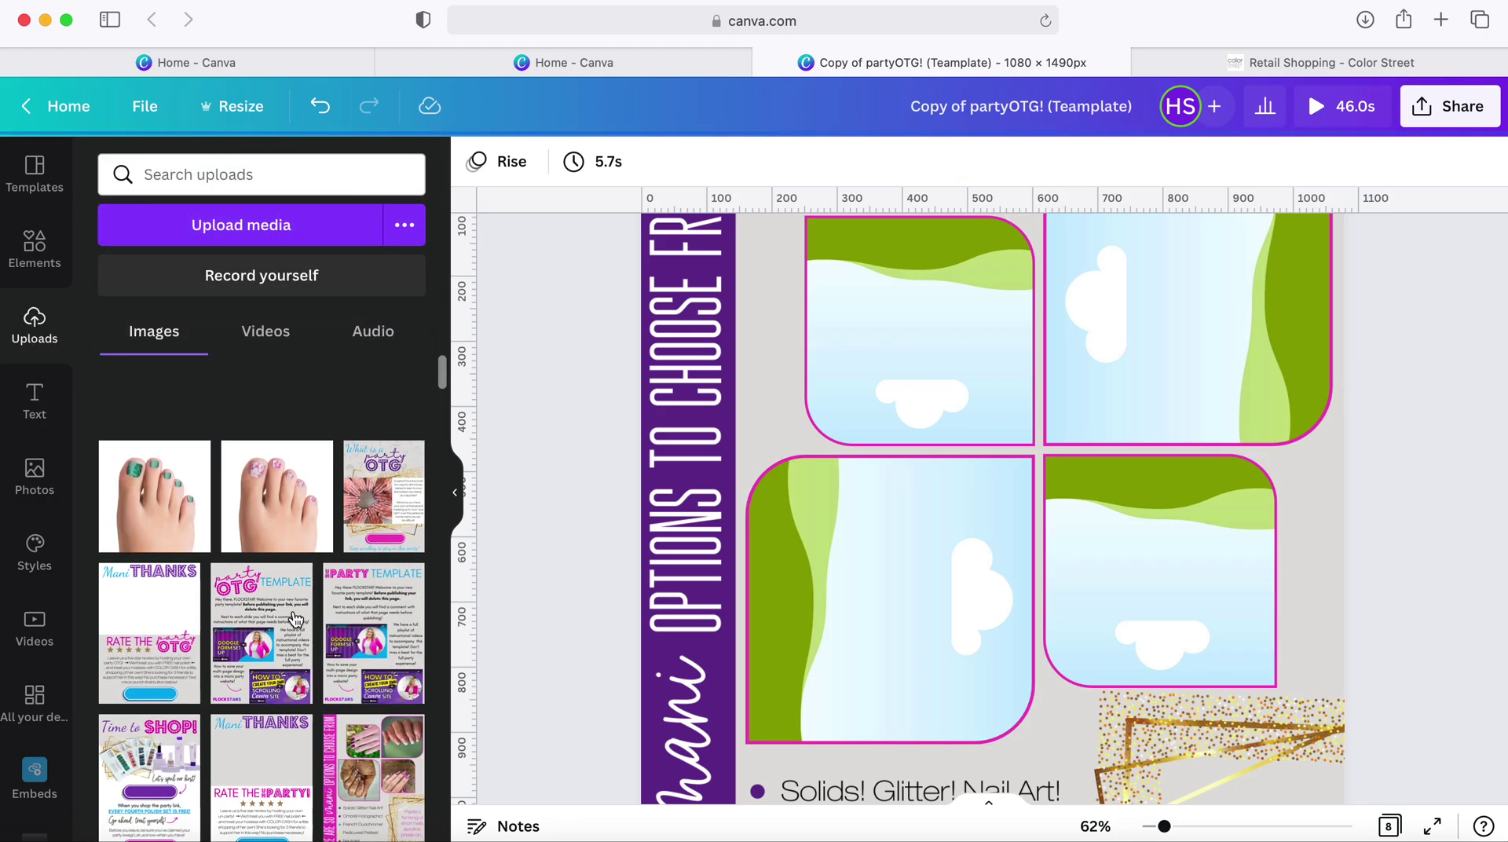
pyautogui.moveTo(274, 416); pyautogui.dragTo(817, 502)
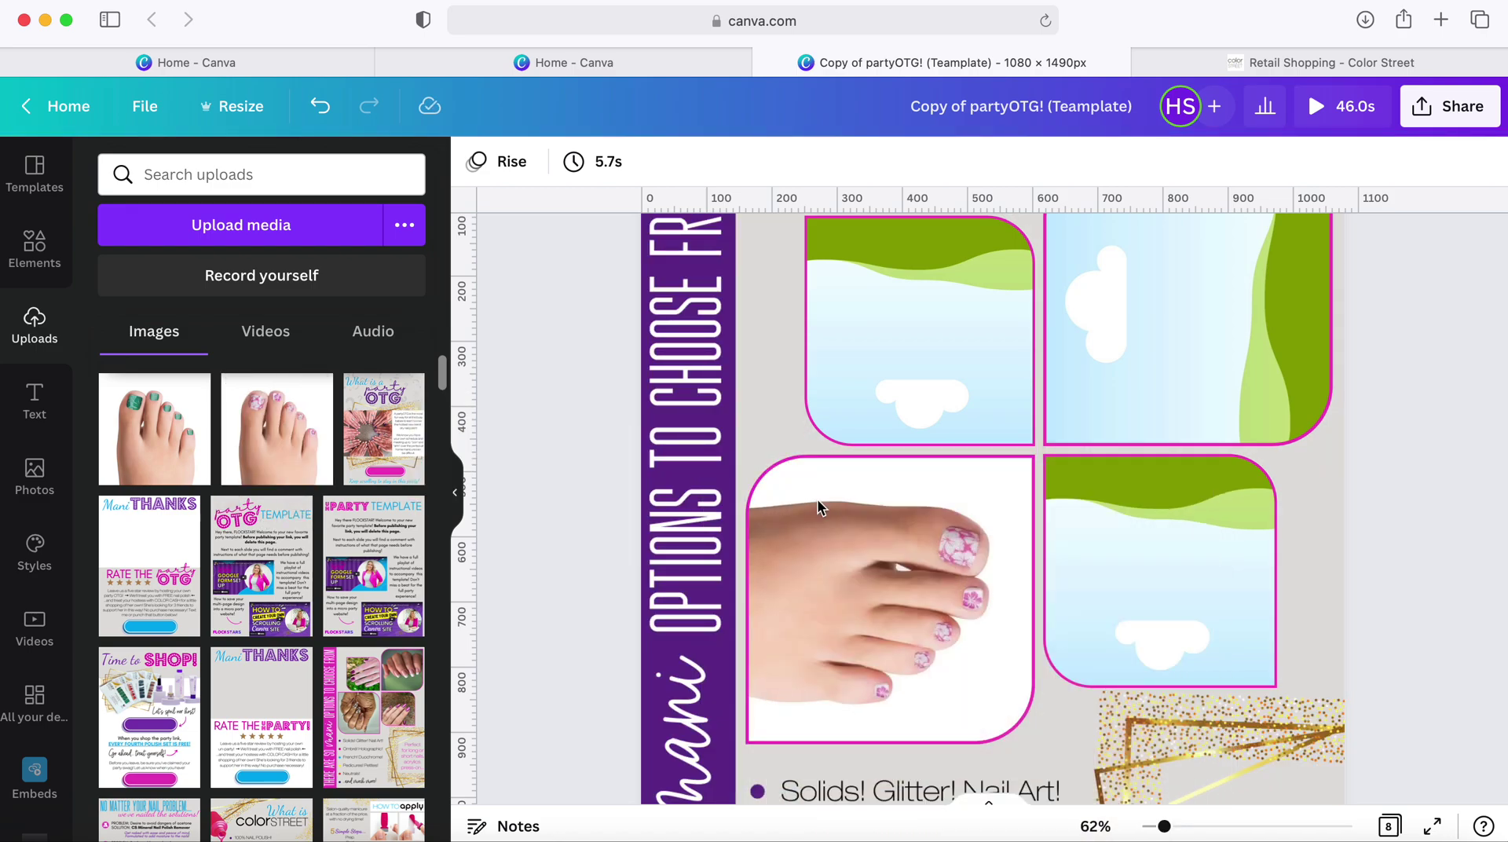
pyautogui.click(1026, 611)
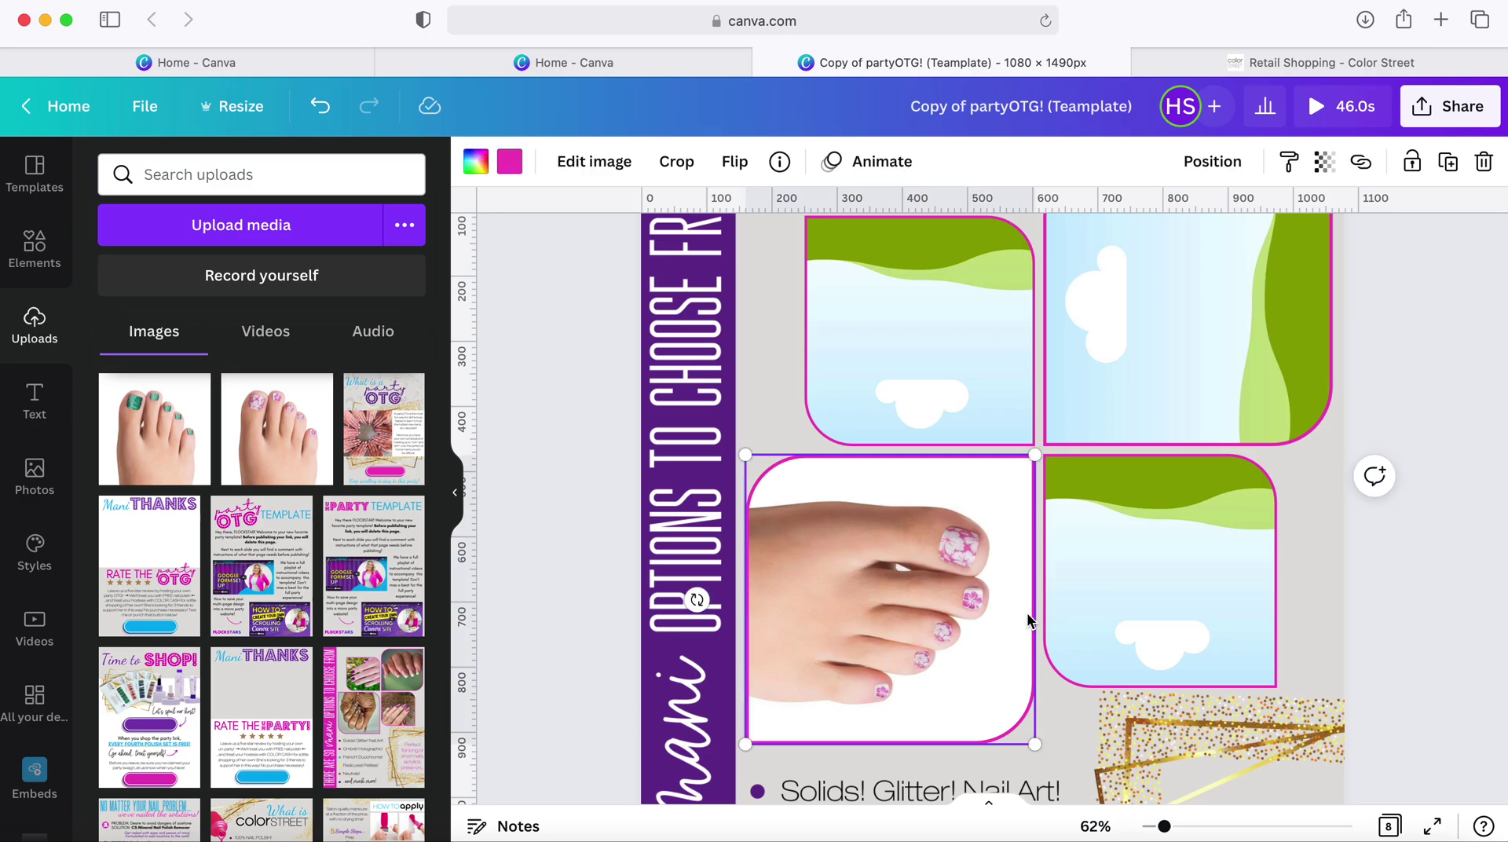
pyautogui.press('Delete')
pyautogui.scroll(-20, 1156, 652)
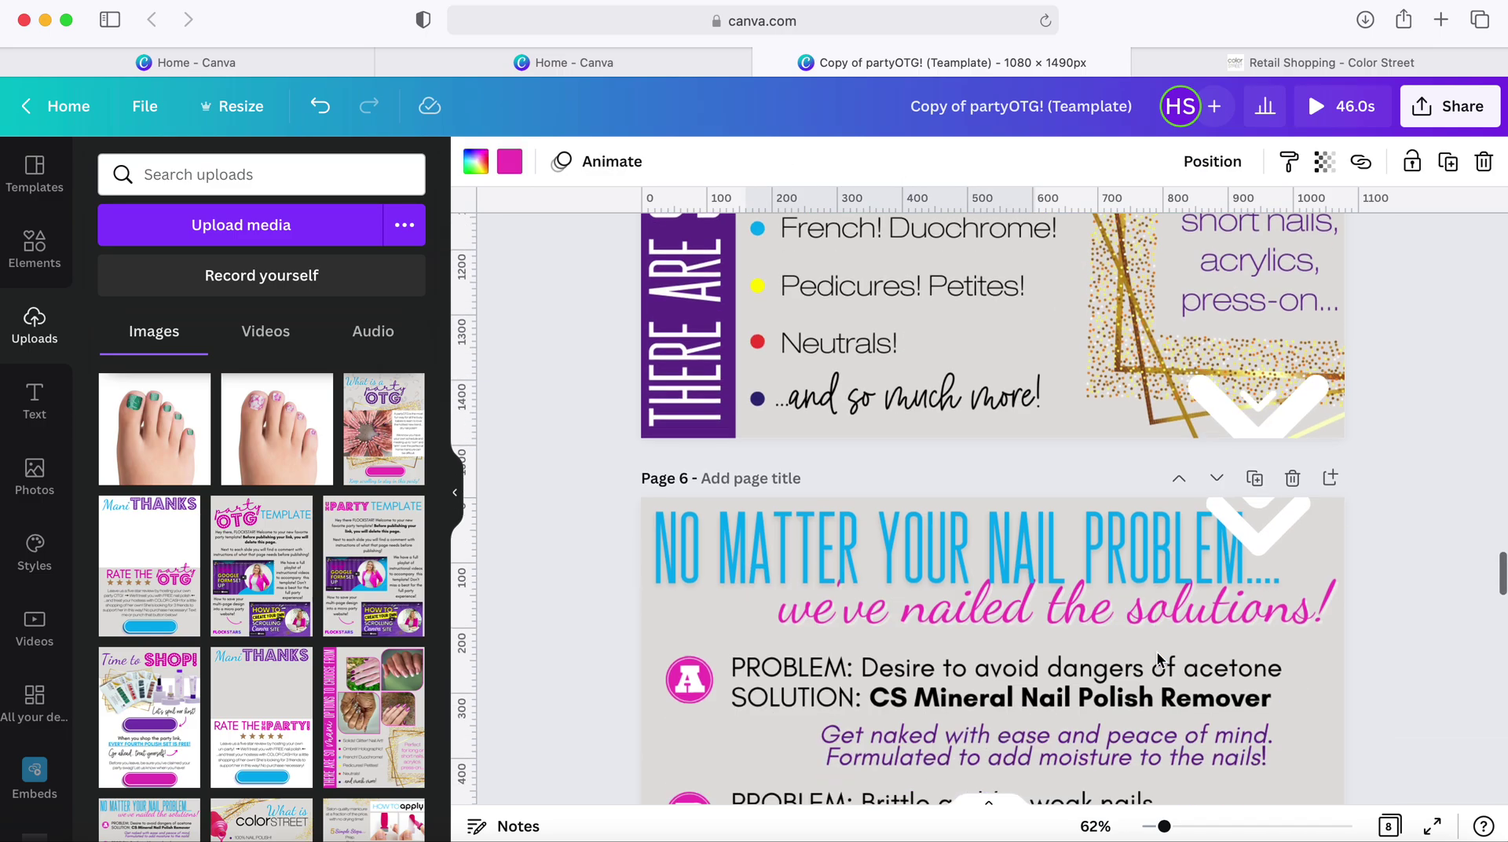
pyautogui.scroll(-5, 1156, 652)
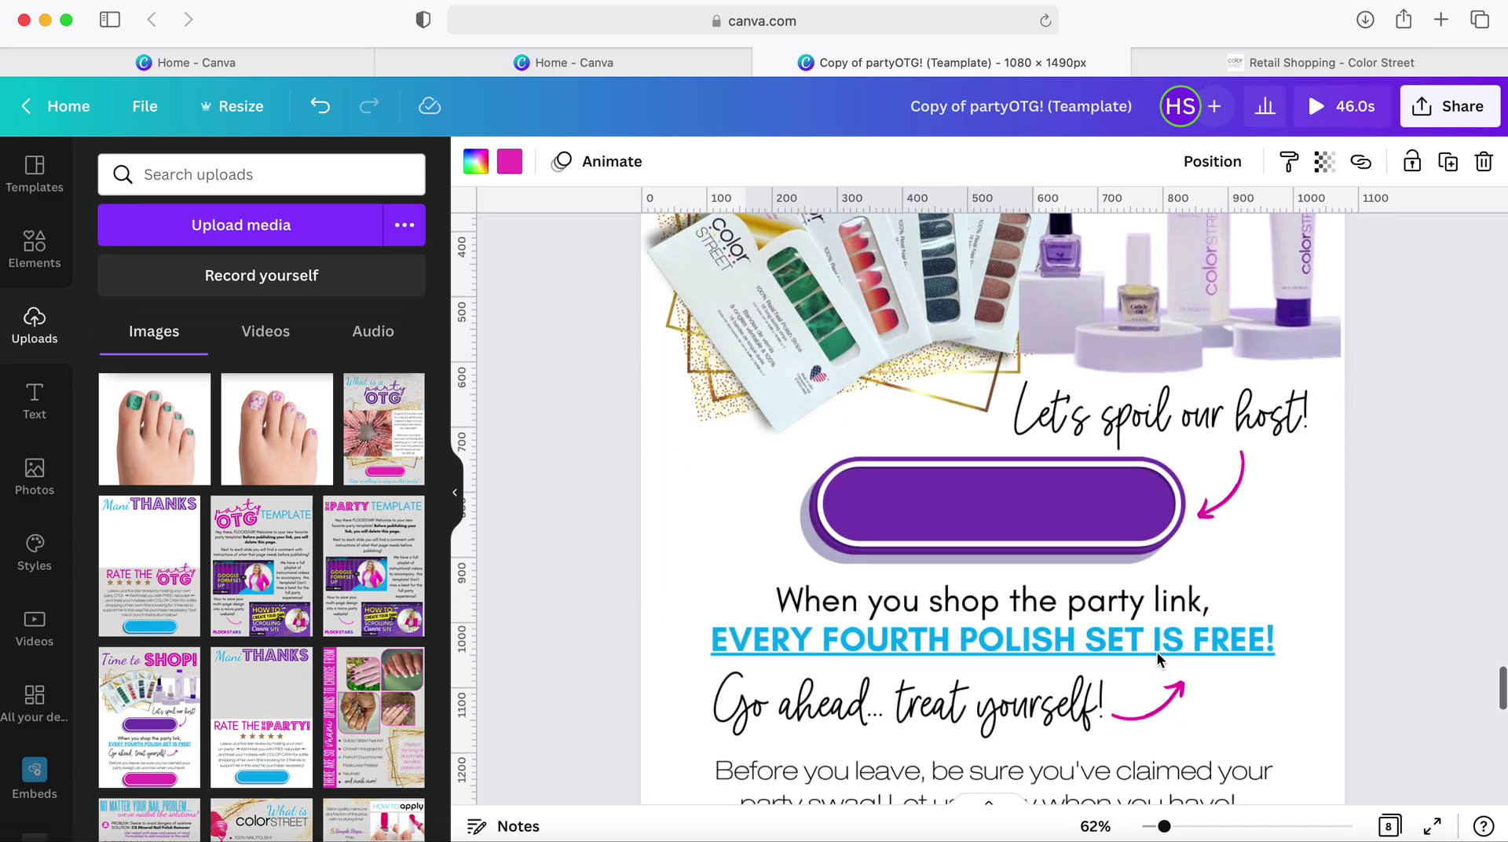
pyautogui.scroll(5, 1156, 652)
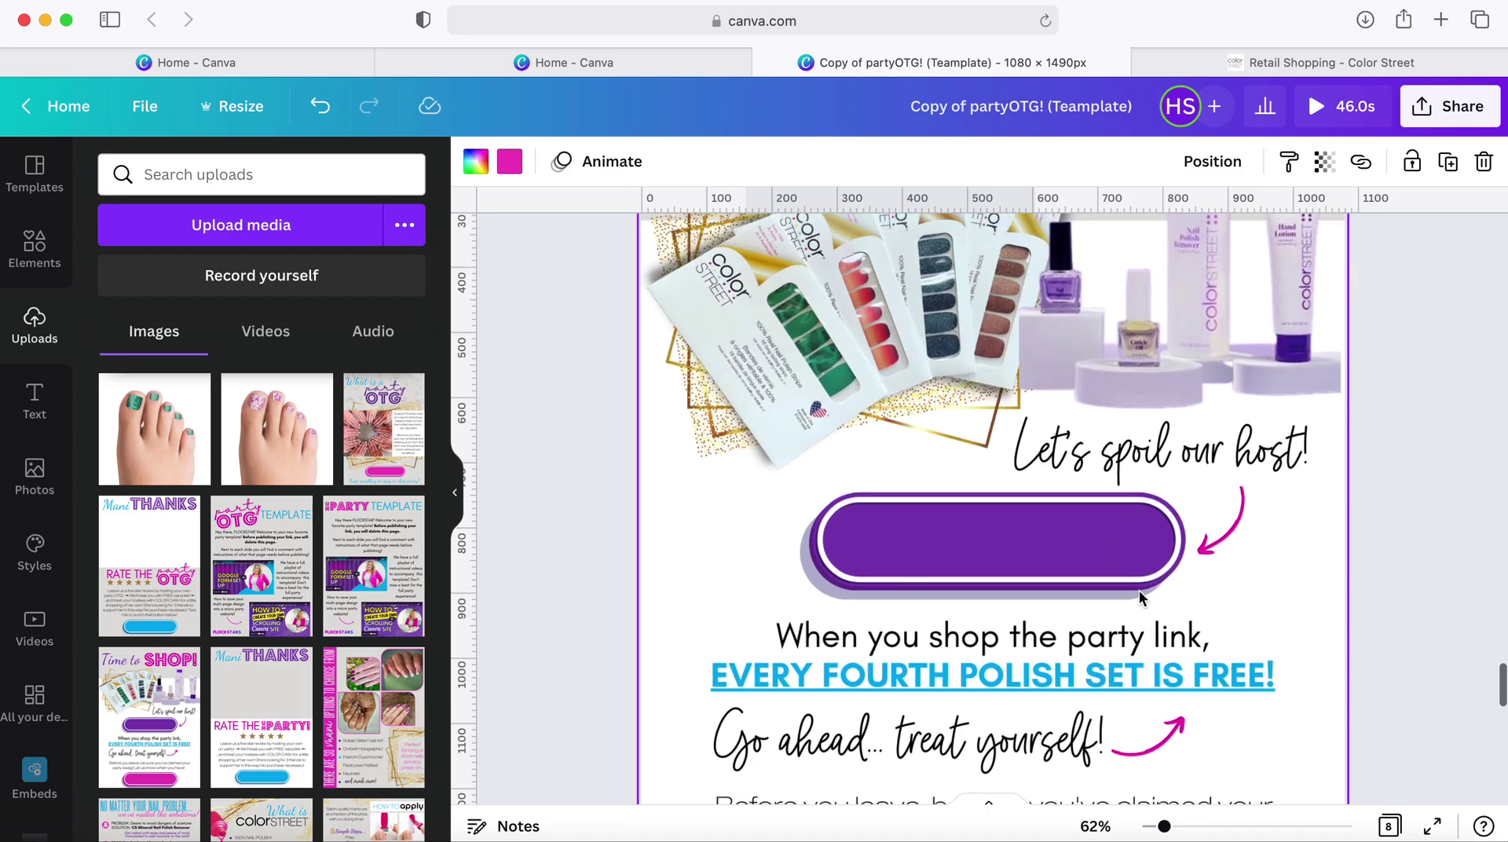
pyautogui.scroll(-8, 966, 640)
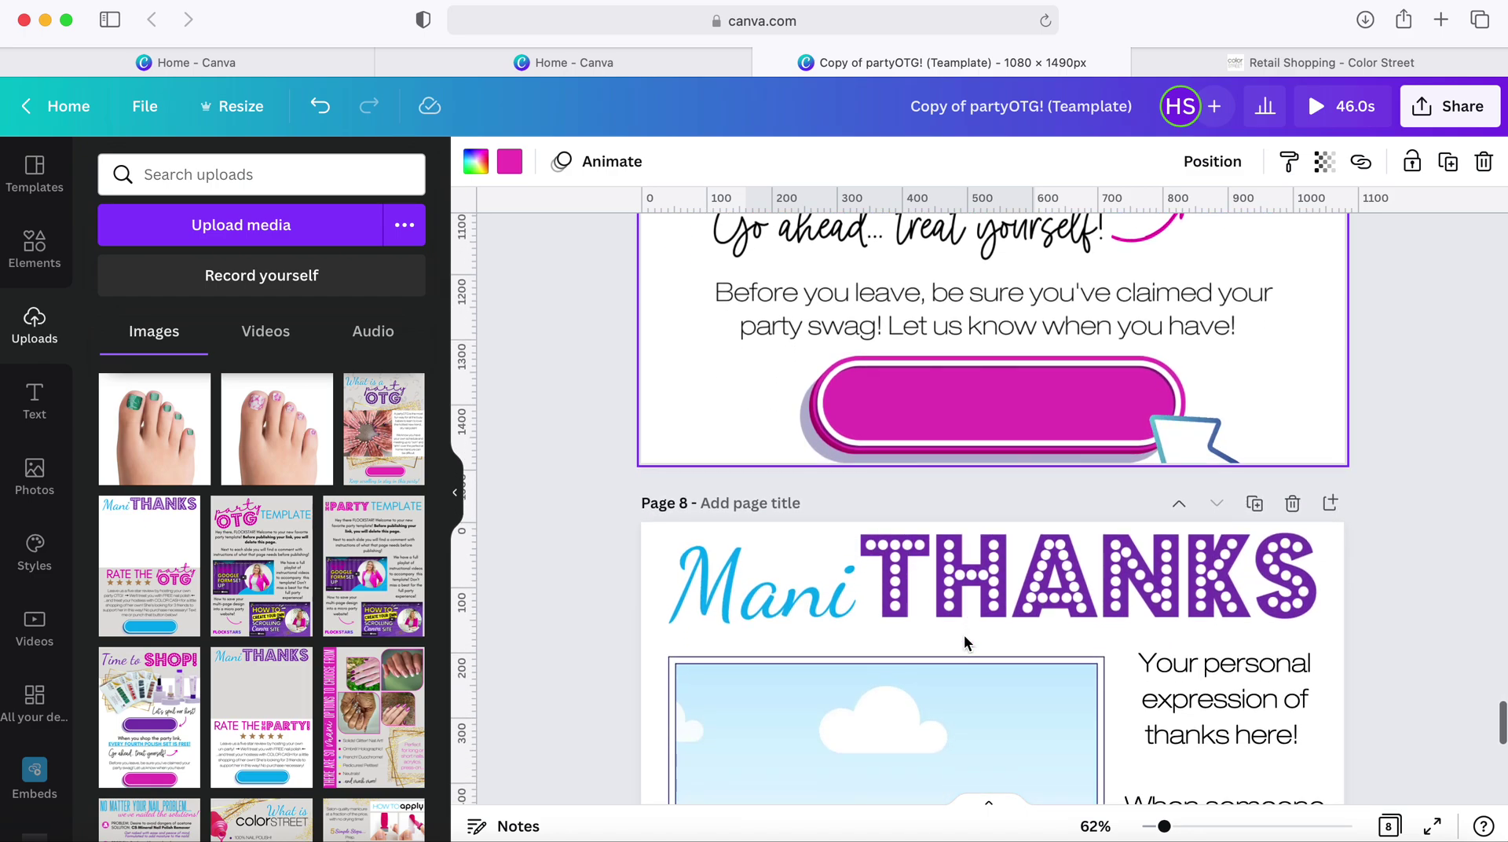
pyautogui.scroll(3, 966, 640)
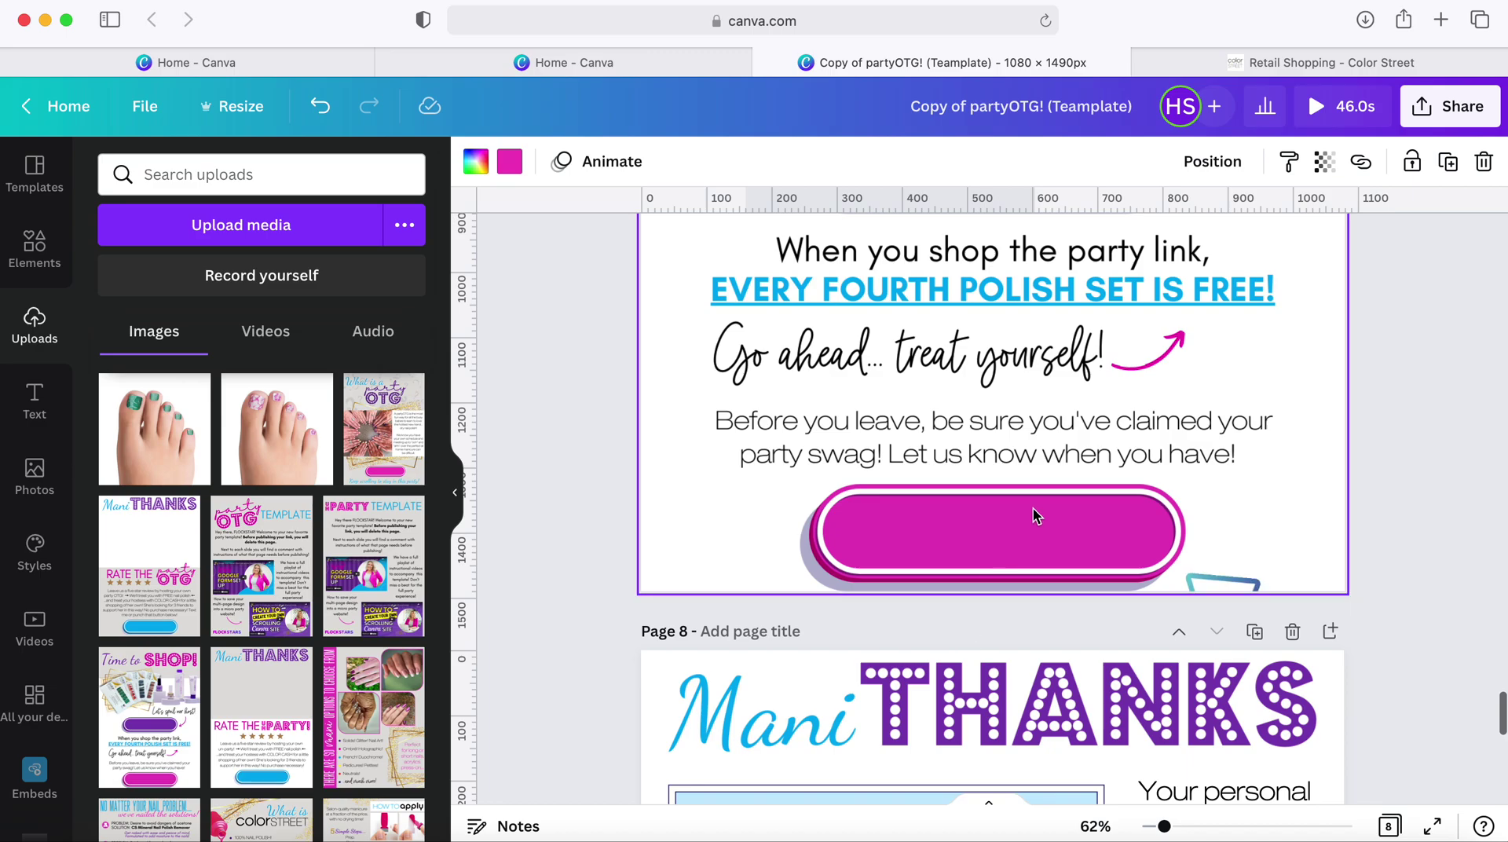
# Add a bold white Glacial Indifference heading on top of the magenta button
pyautogui.click(33, 399)
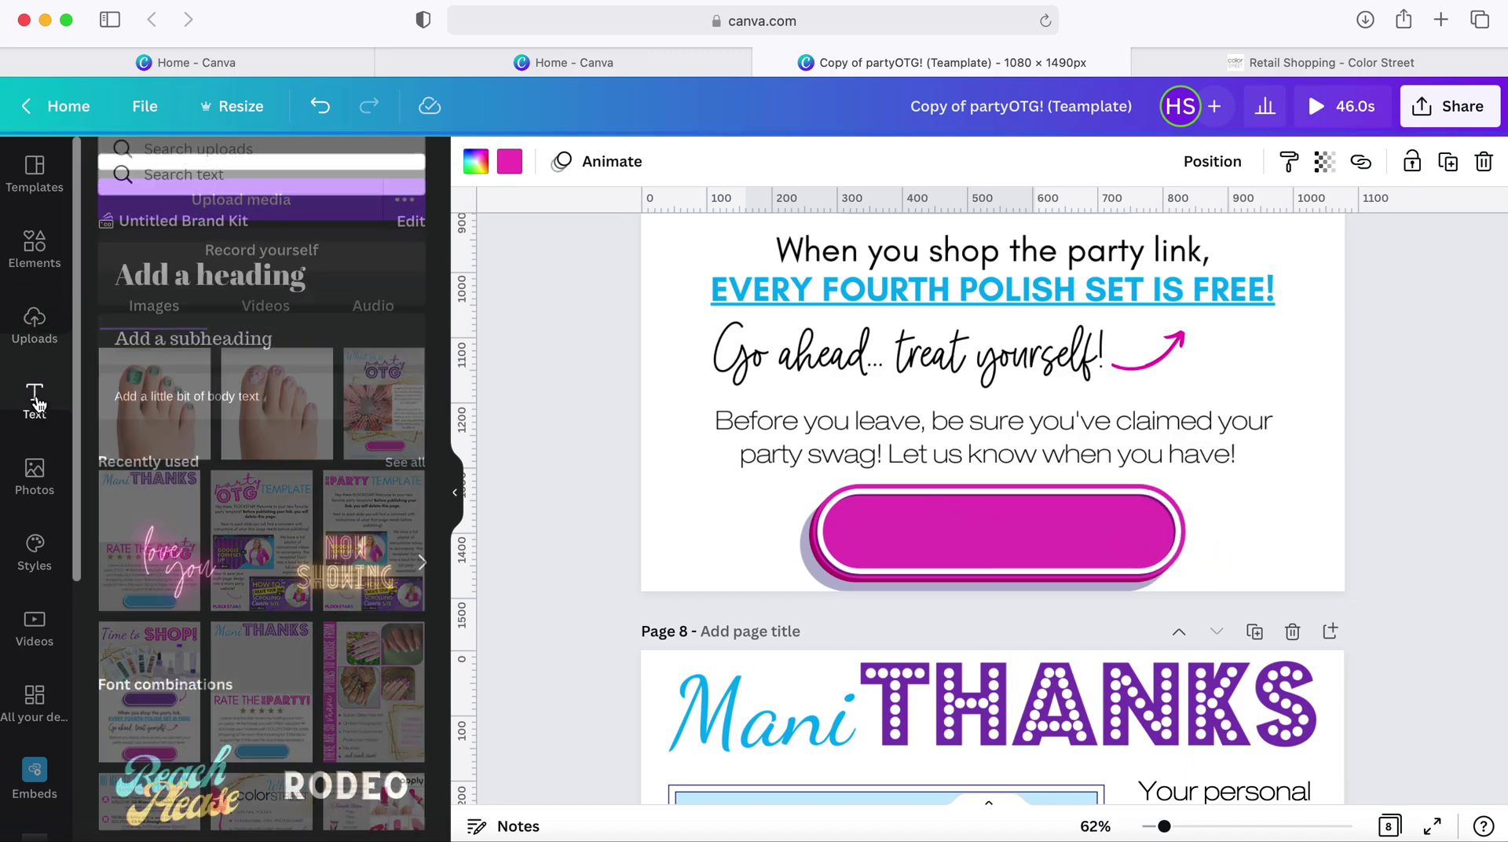
pyautogui.click(210, 274)
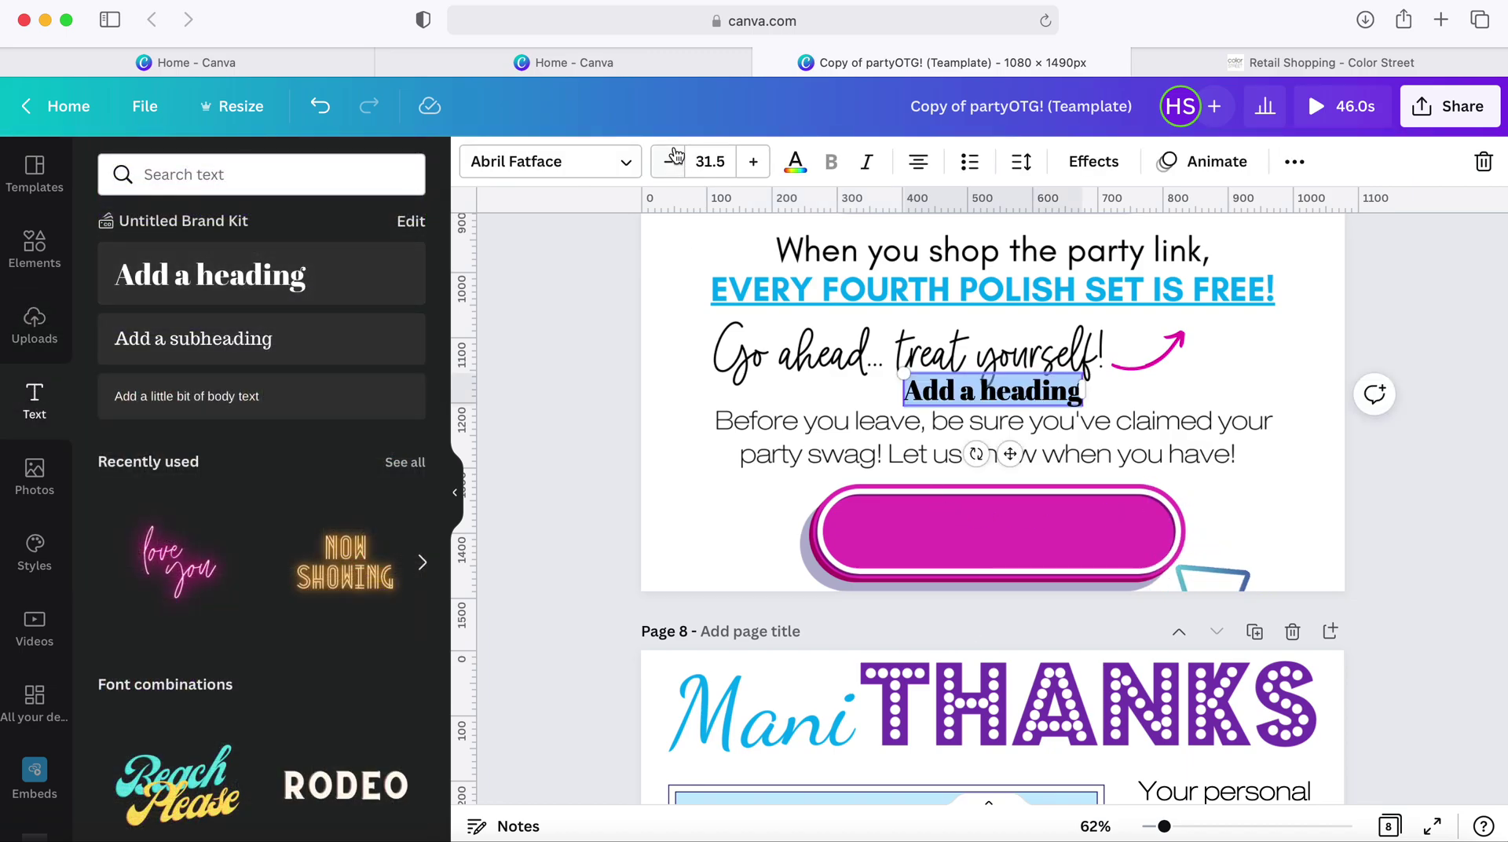
pyautogui.click(623, 161)
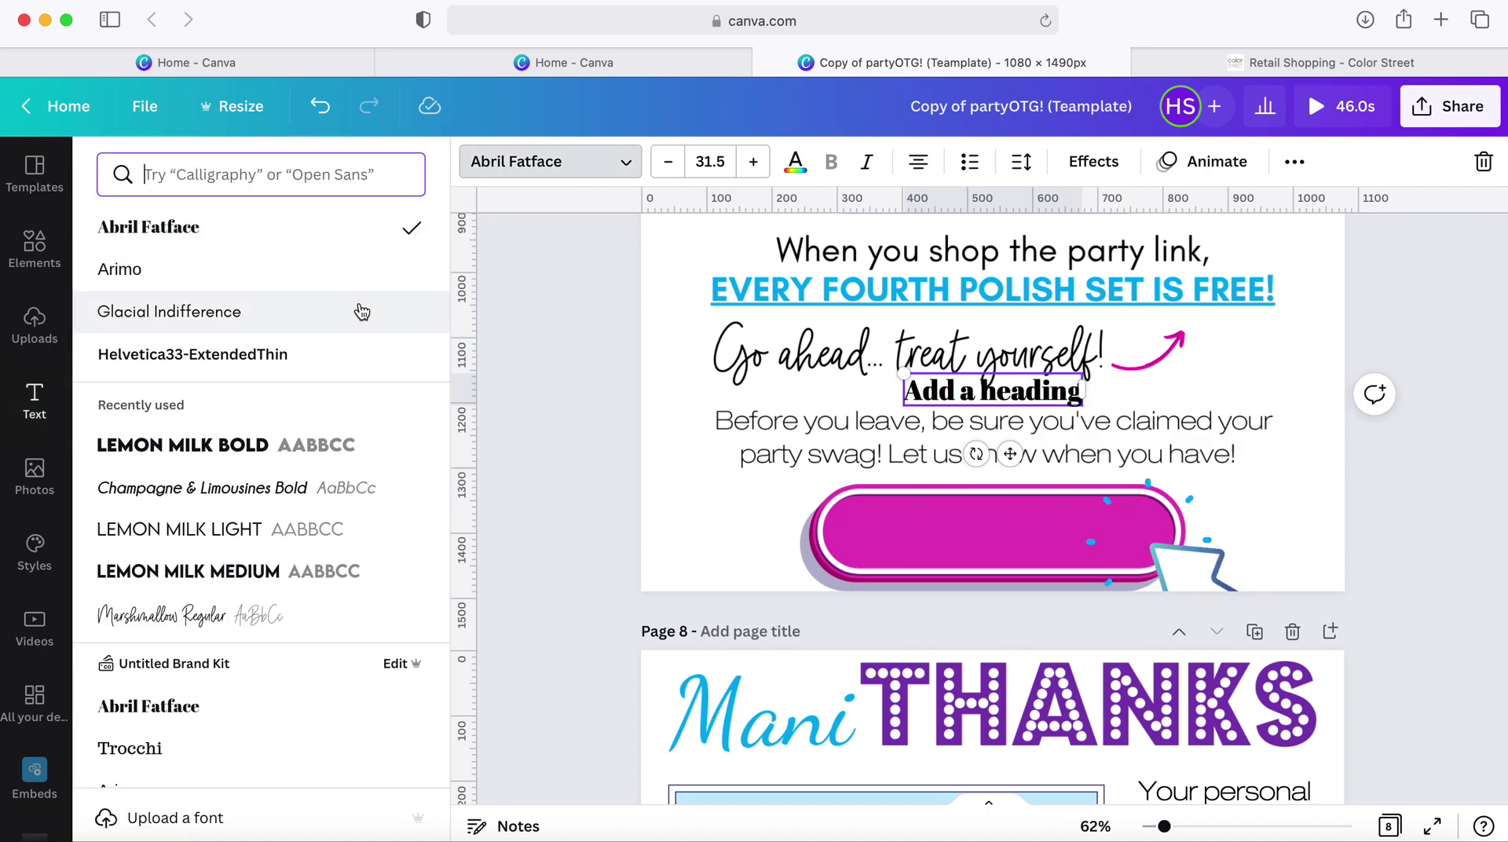
pyautogui.click(361, 311)
pyautogui.click(829, 162)
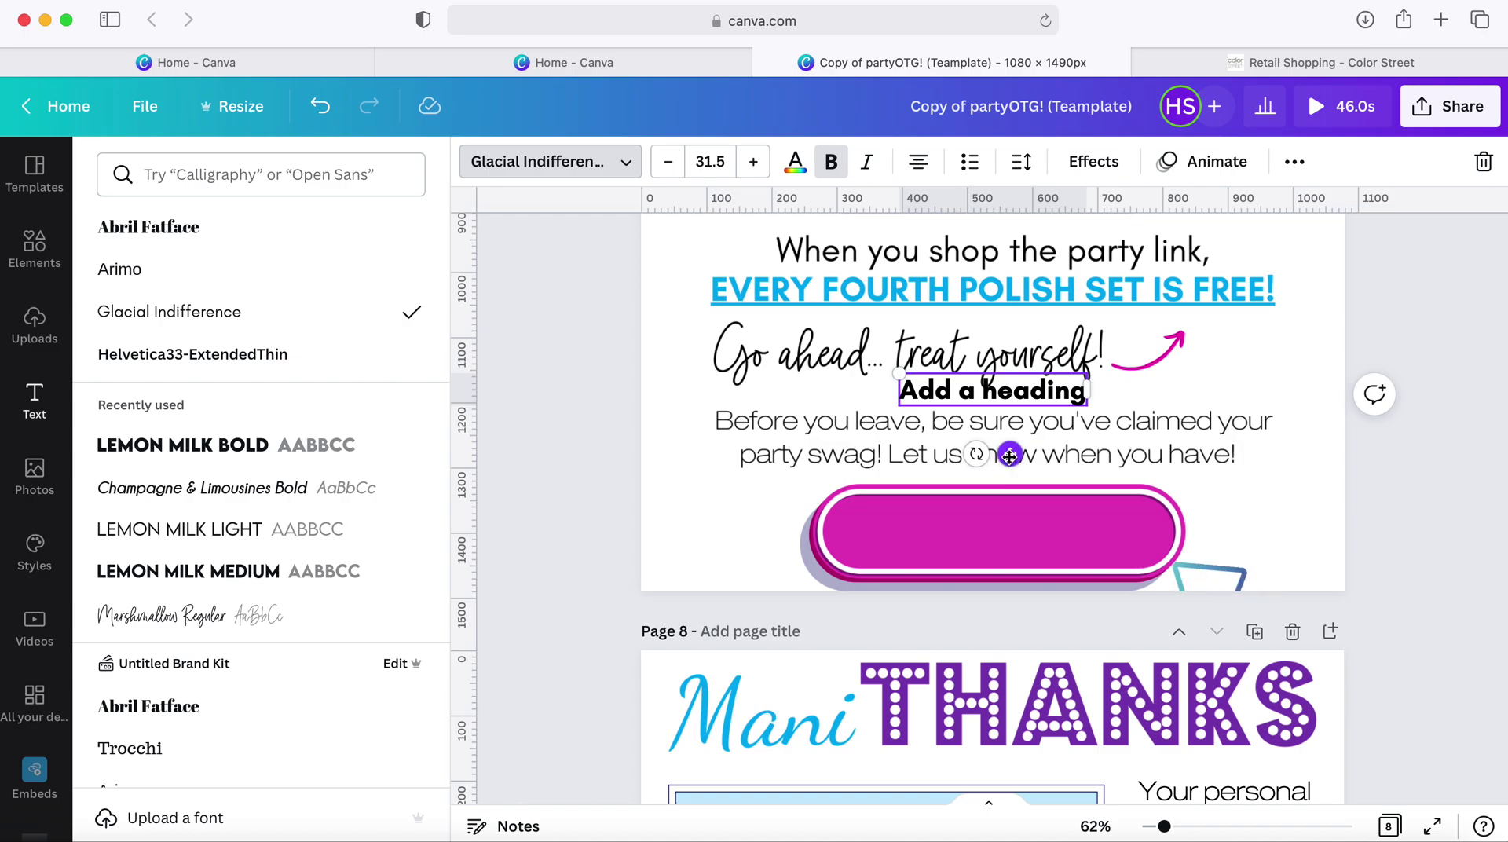
pyautogui.moveTo(1009, 455); pyautogui.dragTo(1007, 600)
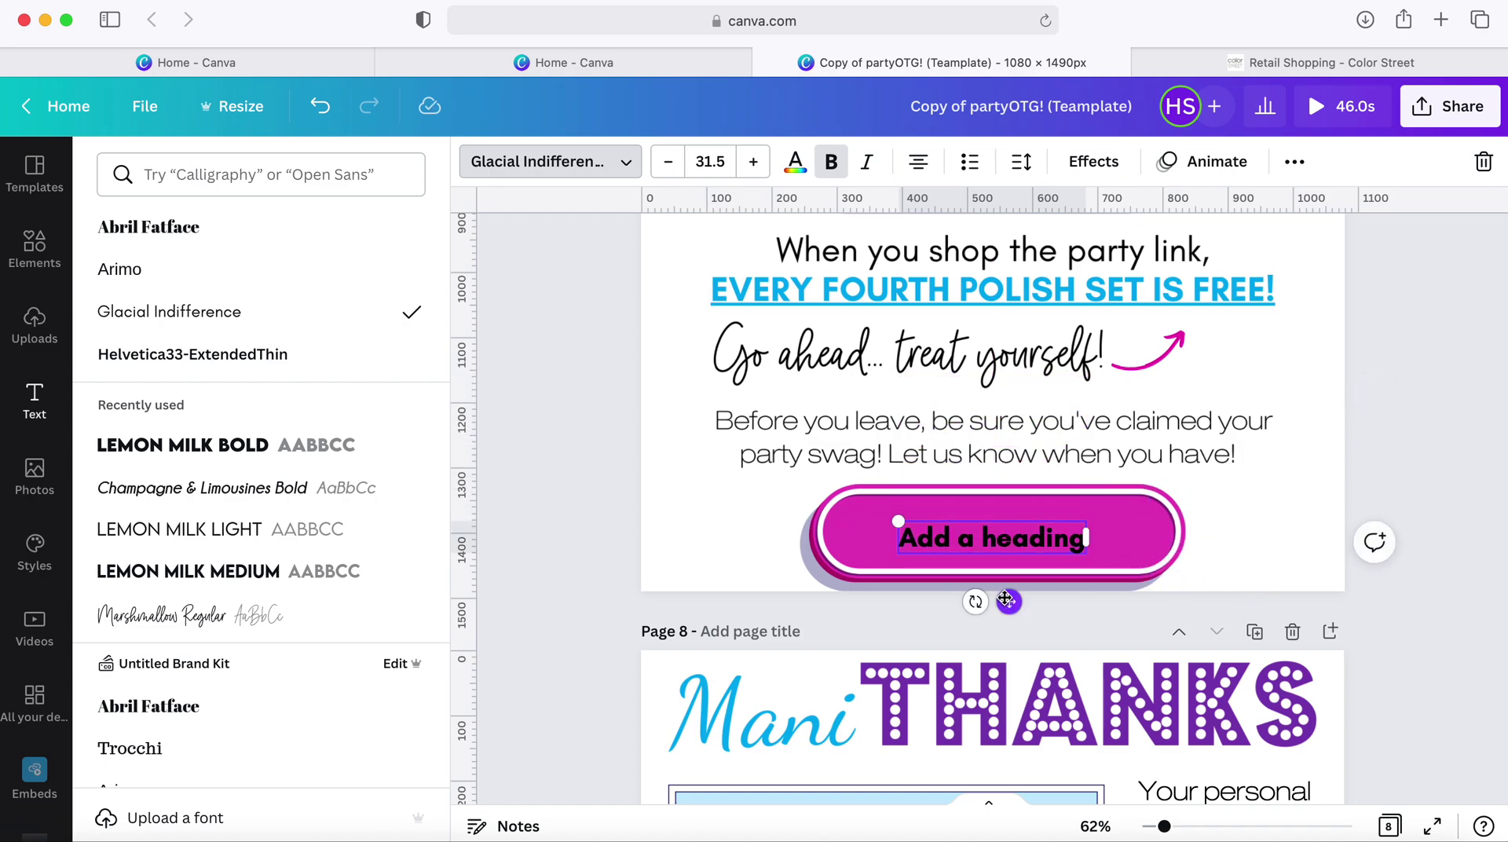
pyautogui.click(795, 163)
pyautogui.click(359, 284)
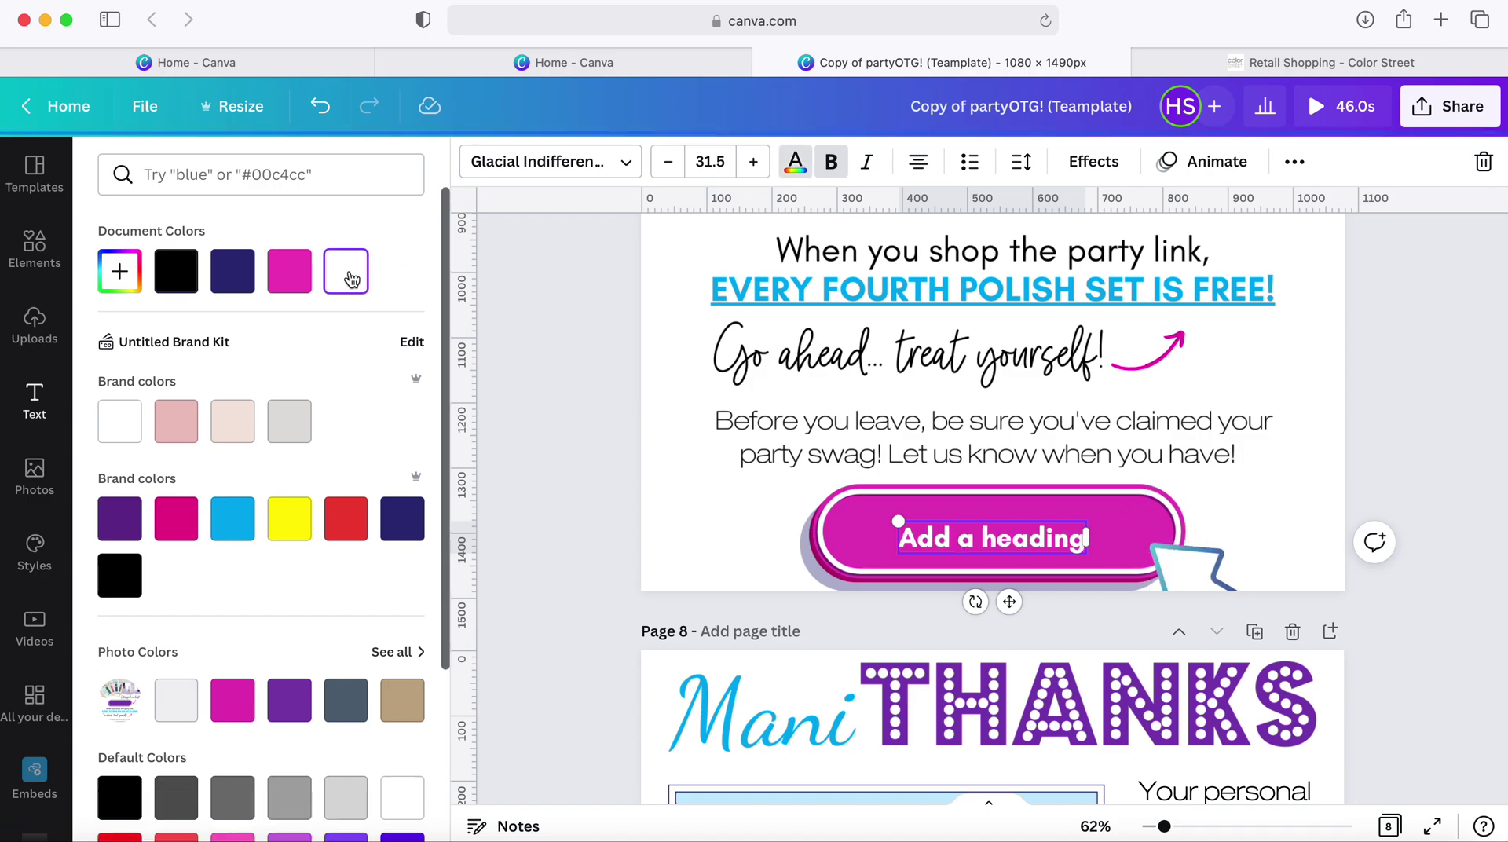
# Replace the heading text with 'CLAIM YOUR FREE PARTY SWAG!' and narrow it onto two lines
pyautogui.doubleClick(1020, 540)
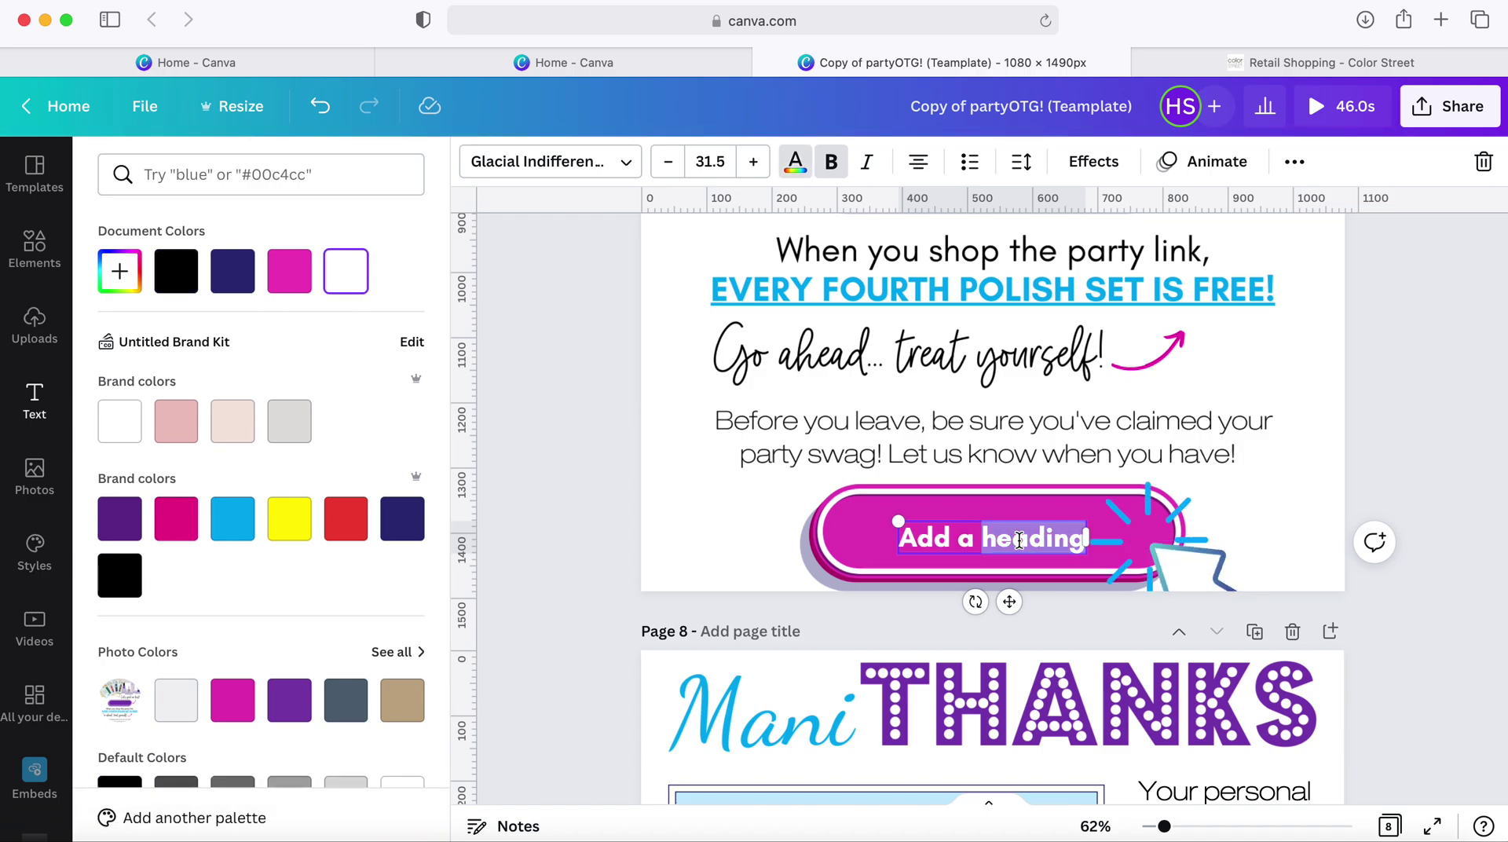
pyautogui.tripleClick(1020, 540)
pyautogui.write('CLA')
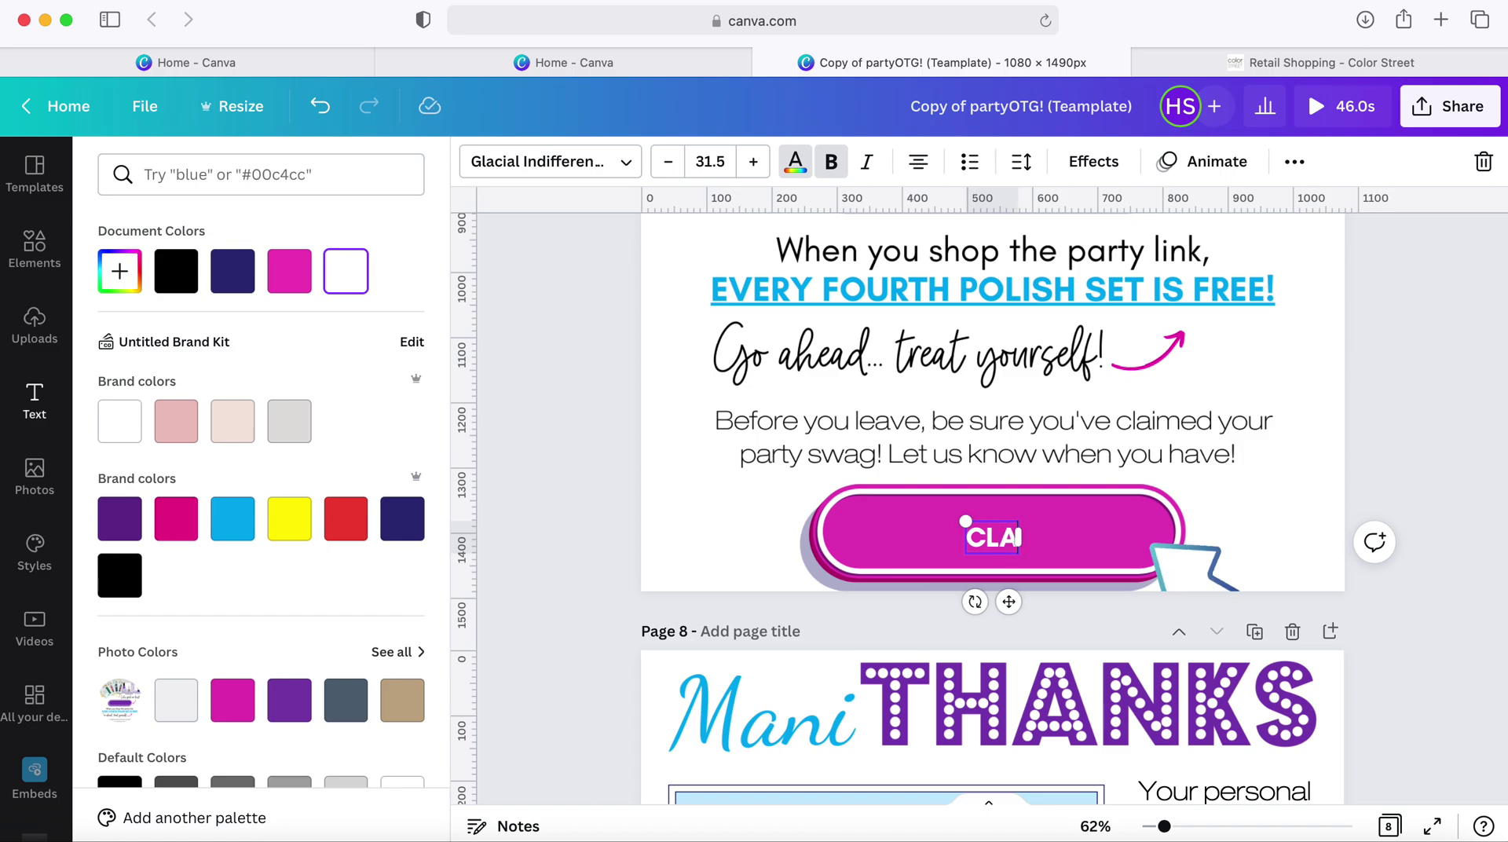
pyautogui.write('IM YOUR FRE')
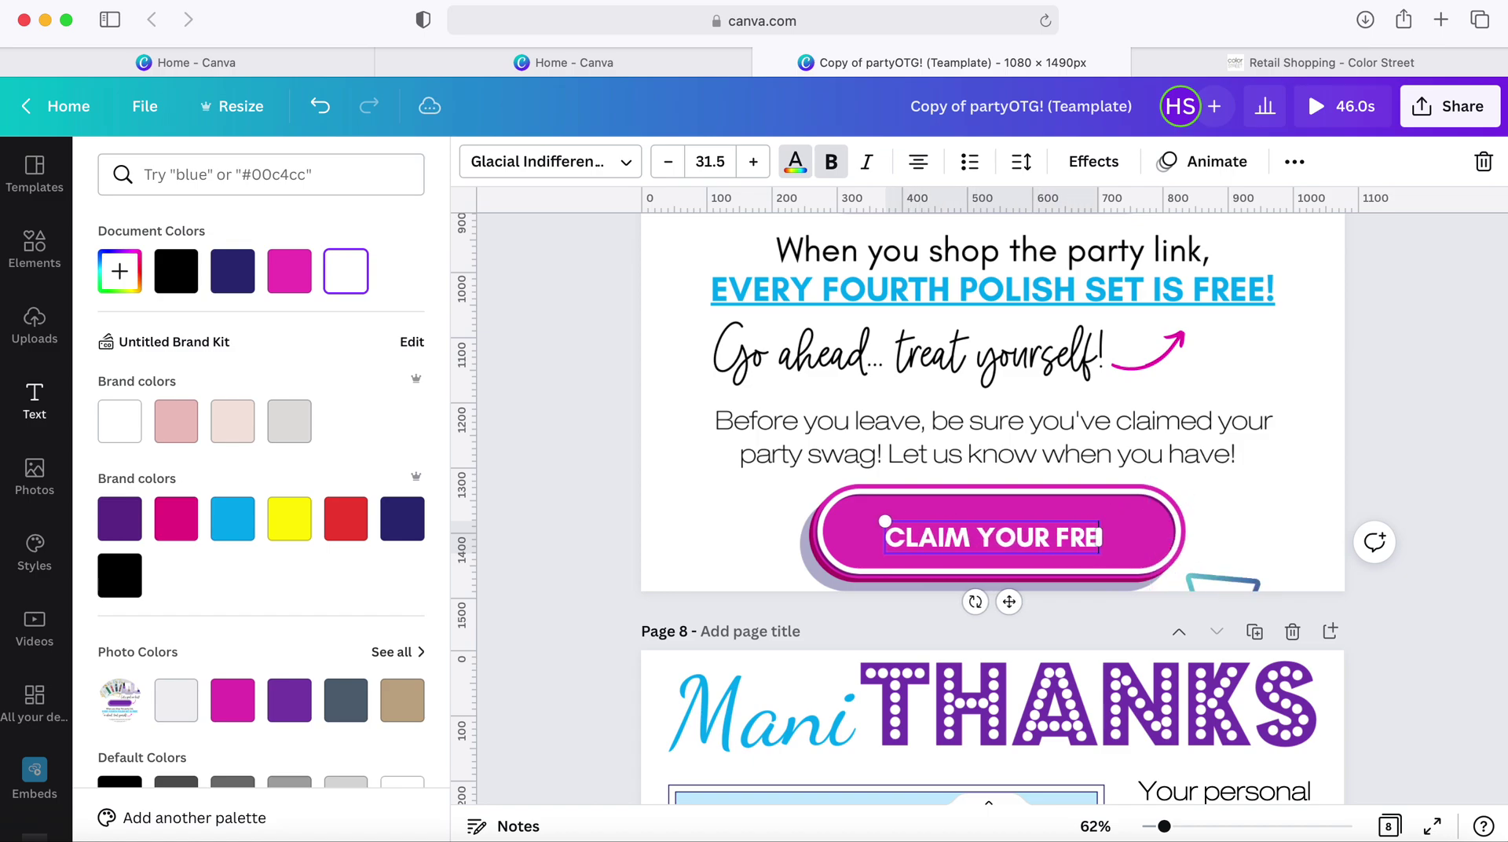
pyautogui.write('E PARTY SE')
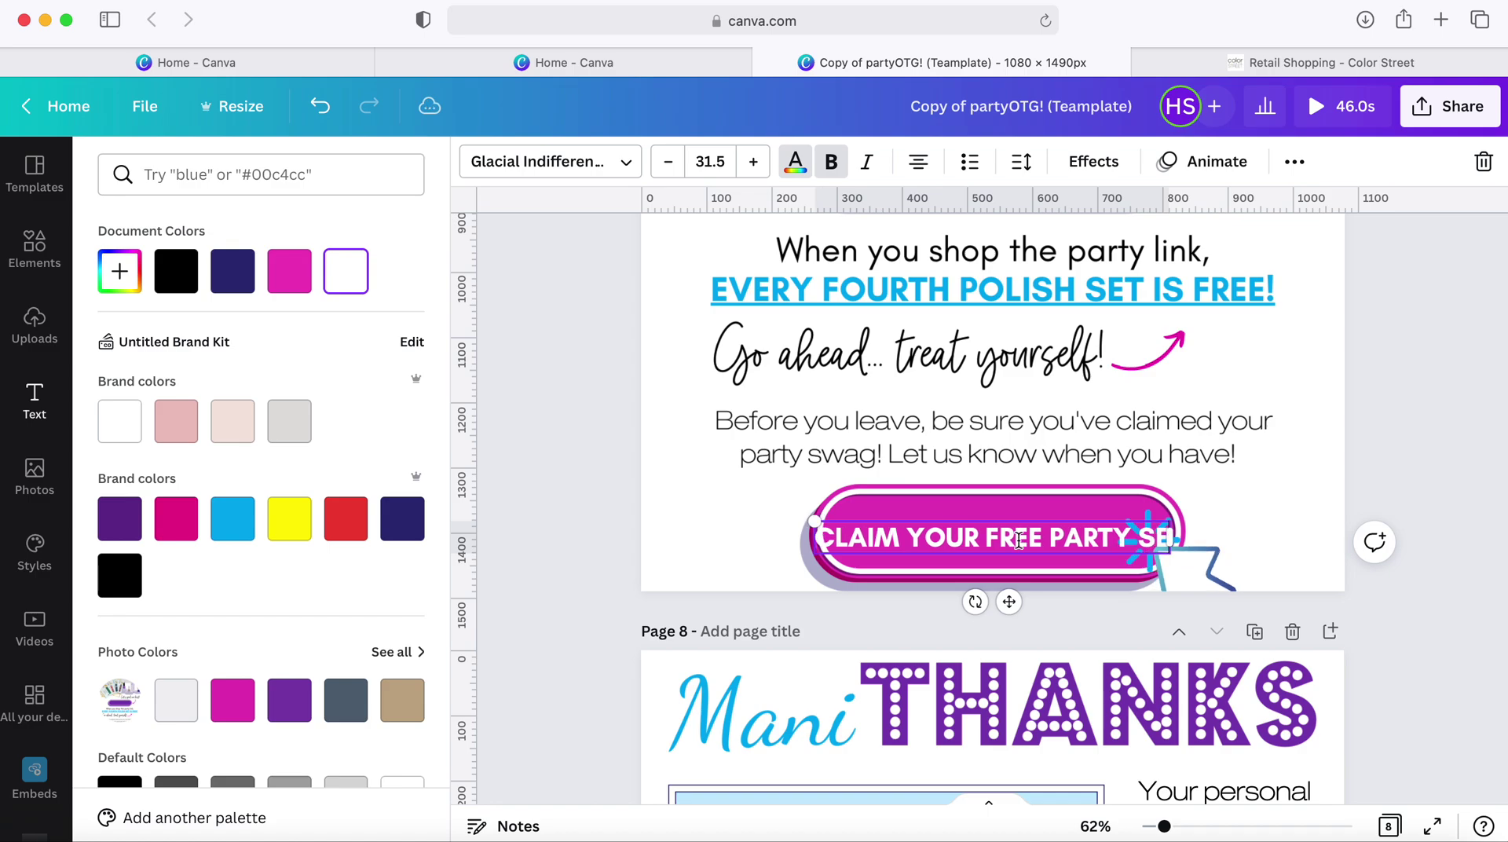
pyautogui.press('BackSpace')
pyautogui.write('WAG')
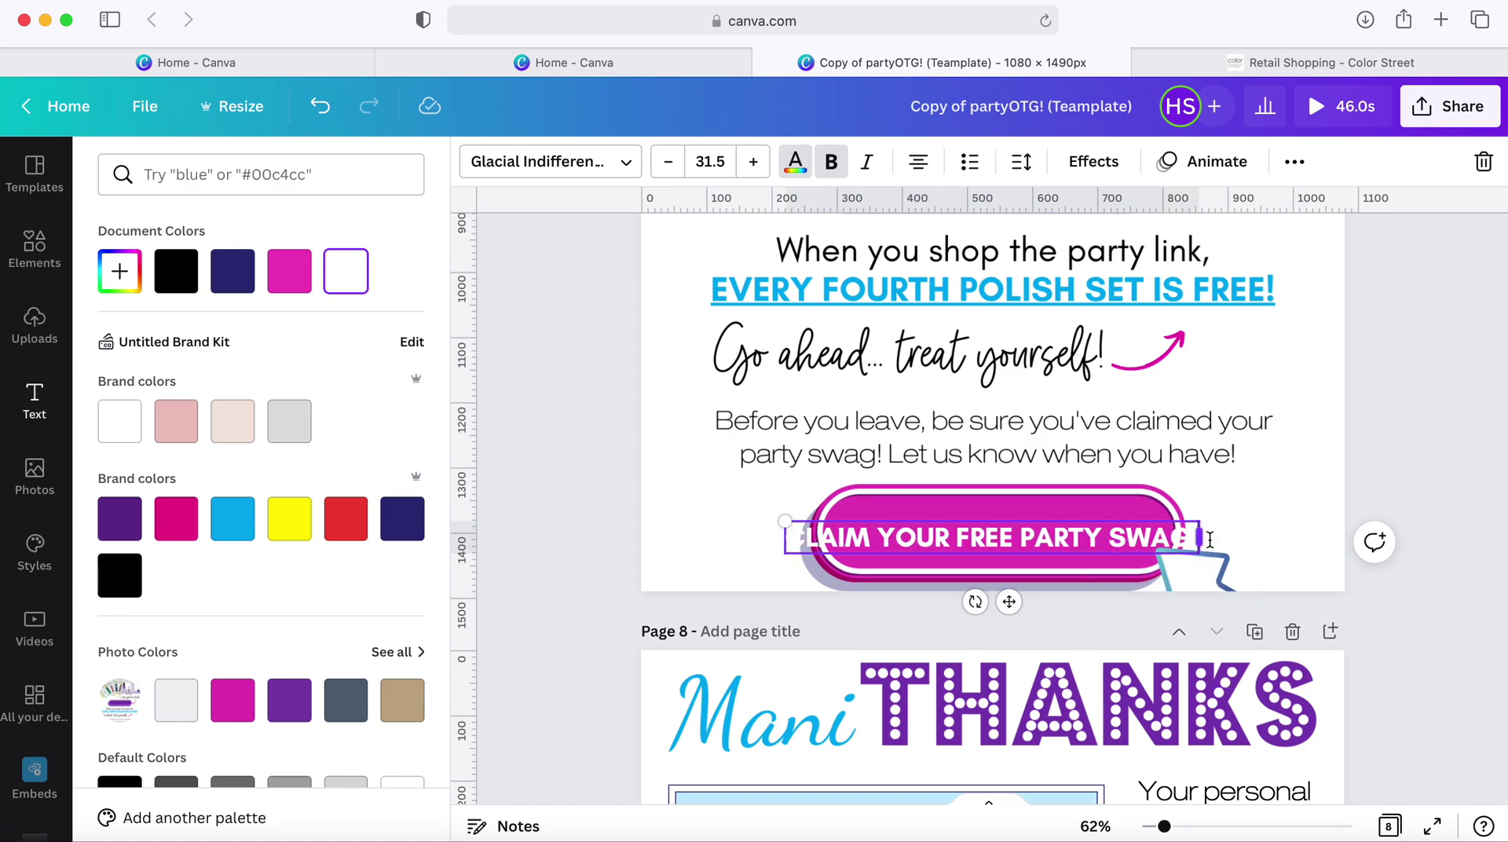
pyautogui.write('!')
pyautogui.moveTo(1203, 538); pyautogui.dragTo(1018, 542)
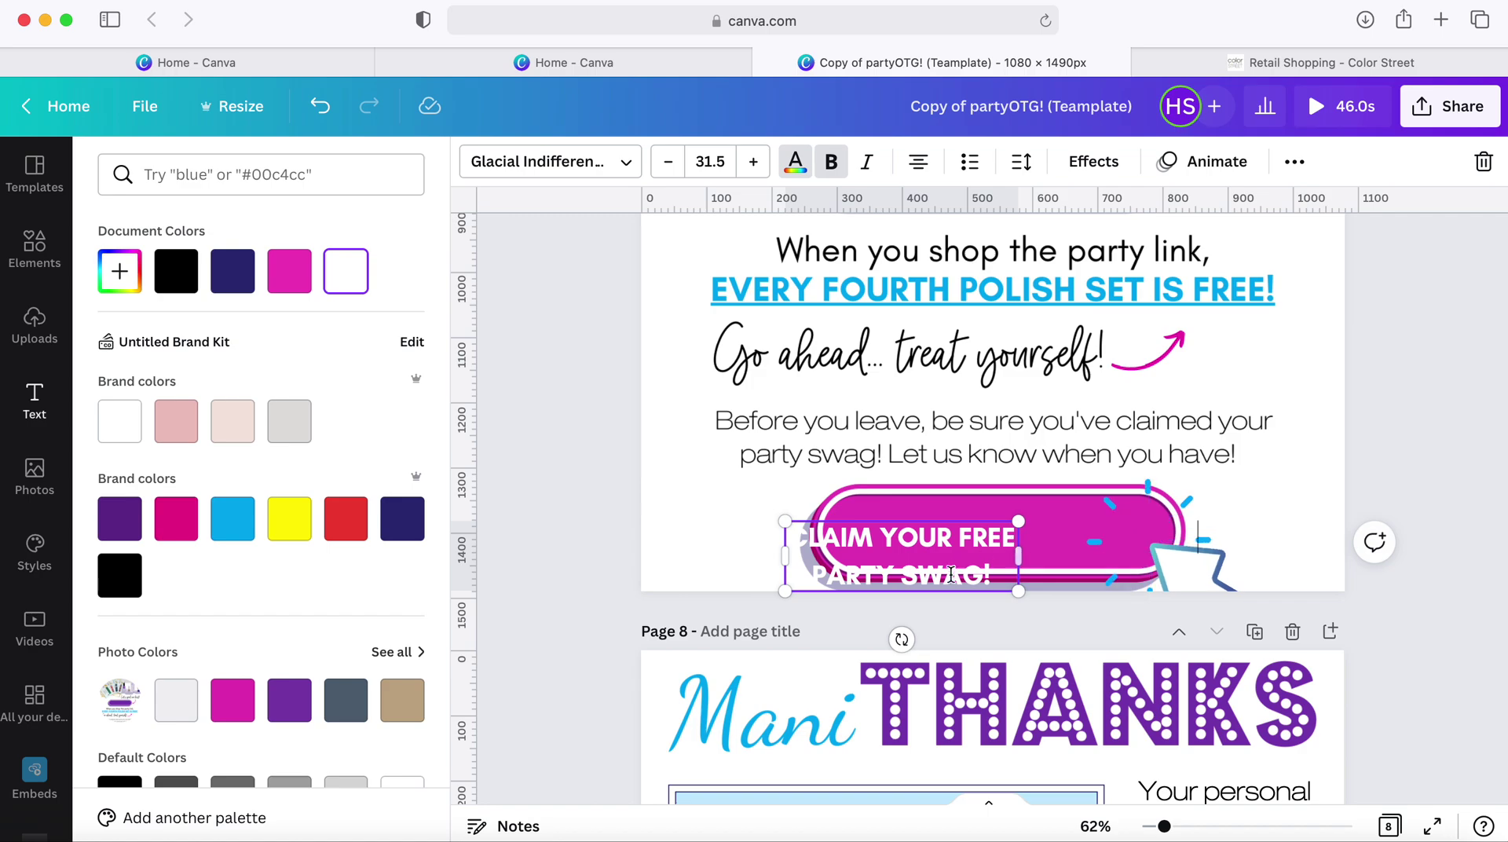
pyautogui.moveTo(914, 556); pyautogui.dragTo(985, 529)
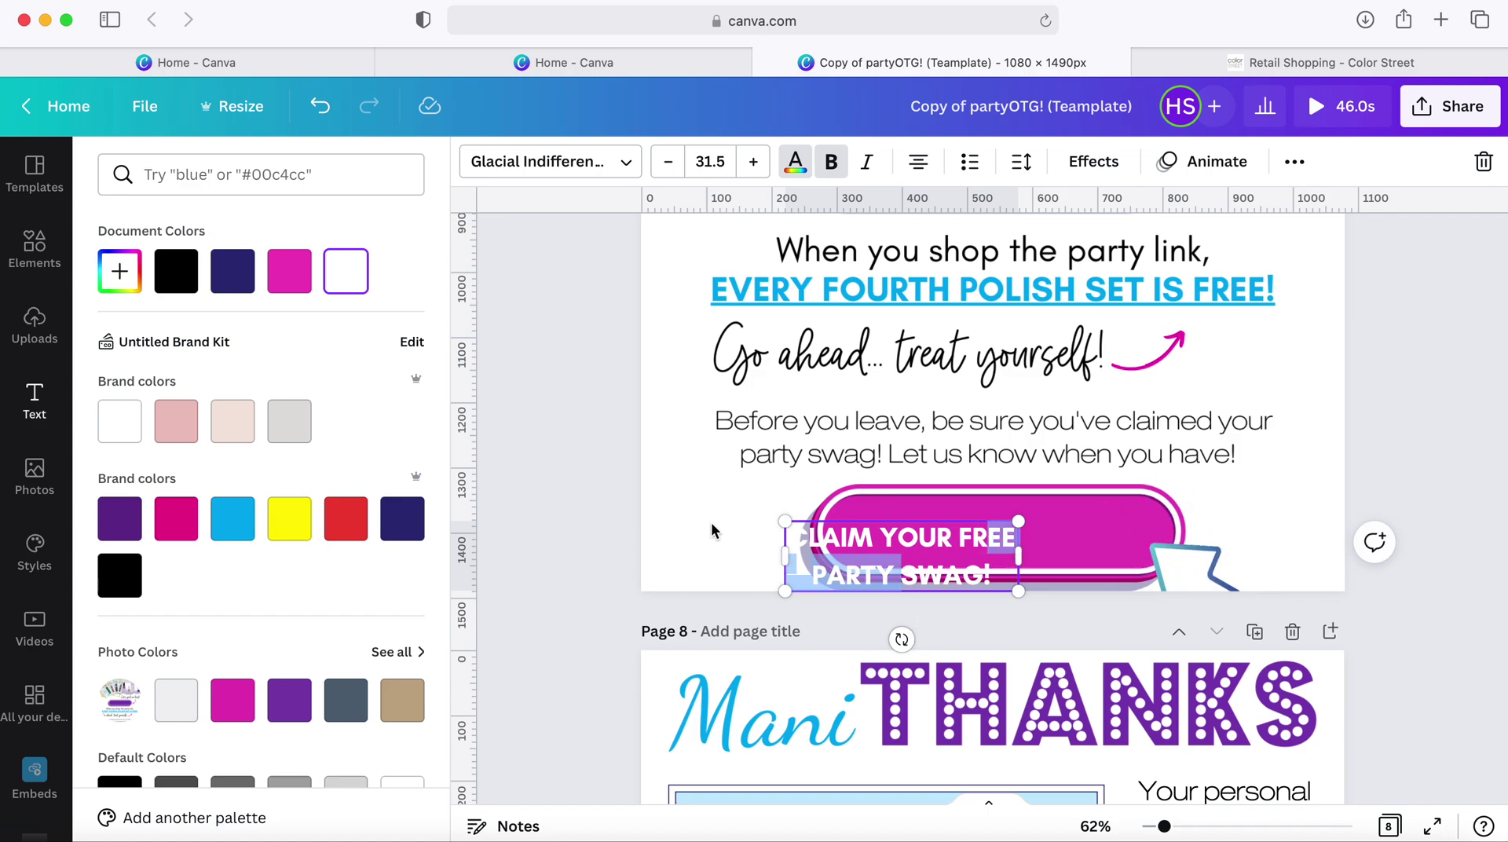
pyautogui.click(887, 549)
# Centre the button text on the pink button and set line spacing to 1.02
pyautogui.click(683, 534)
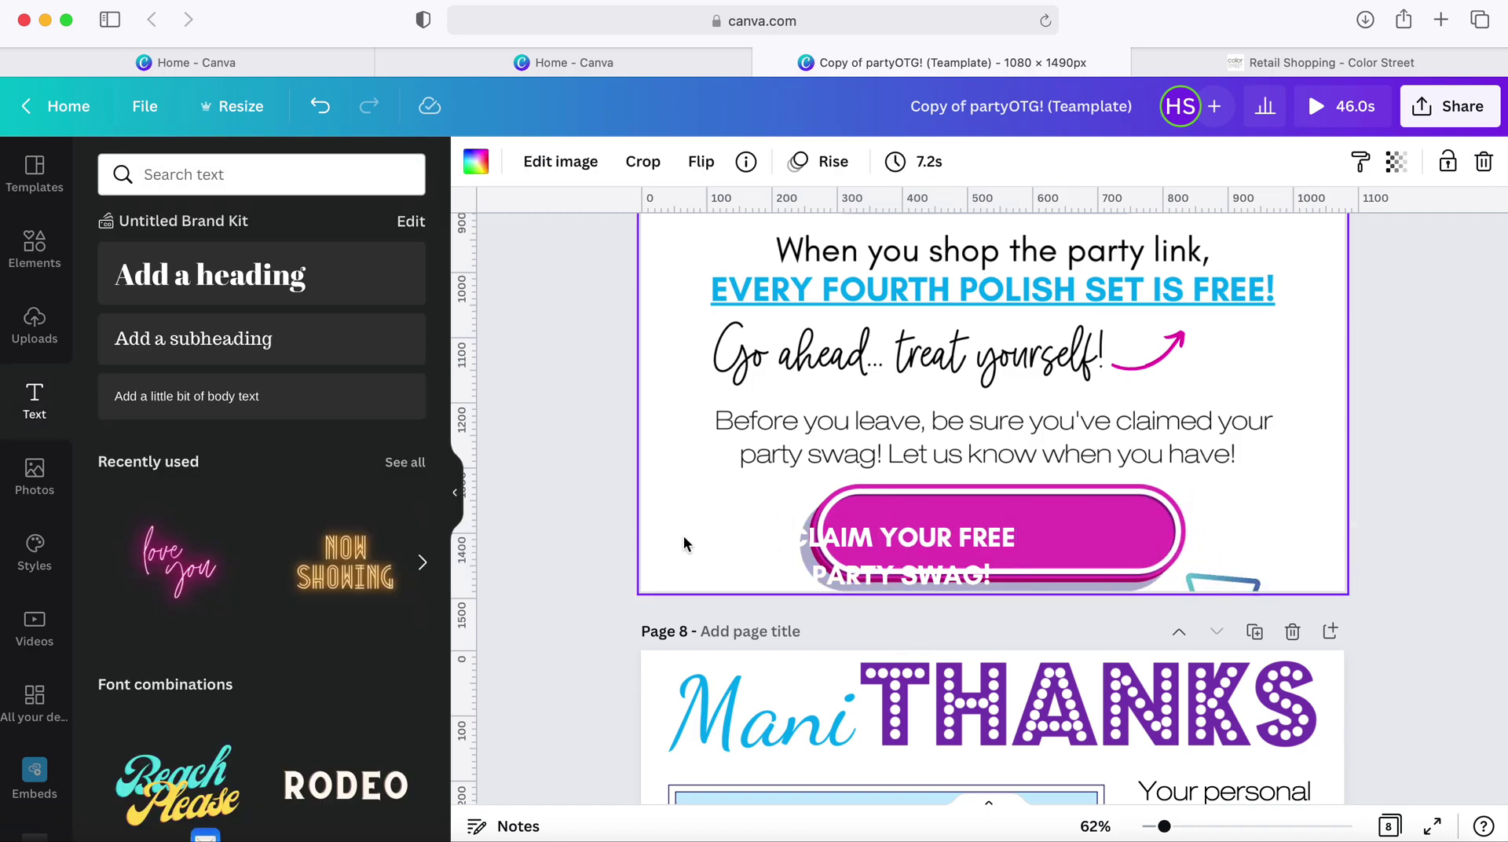
pyautogui.moveTo(821, 554); pyautogui.dragTo(908, 529)
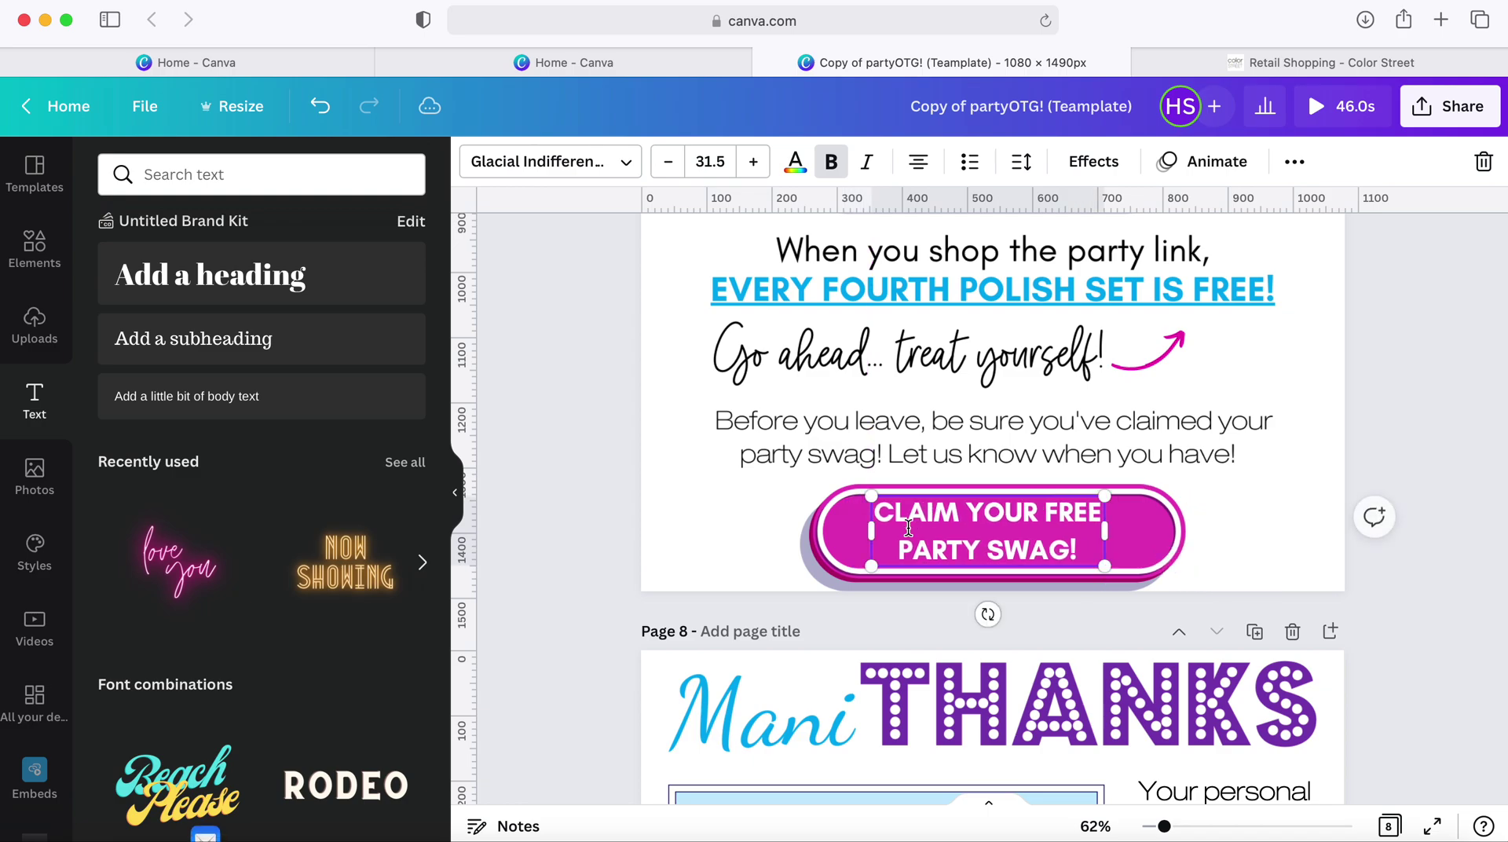
pyautogui.click(1021, 162)
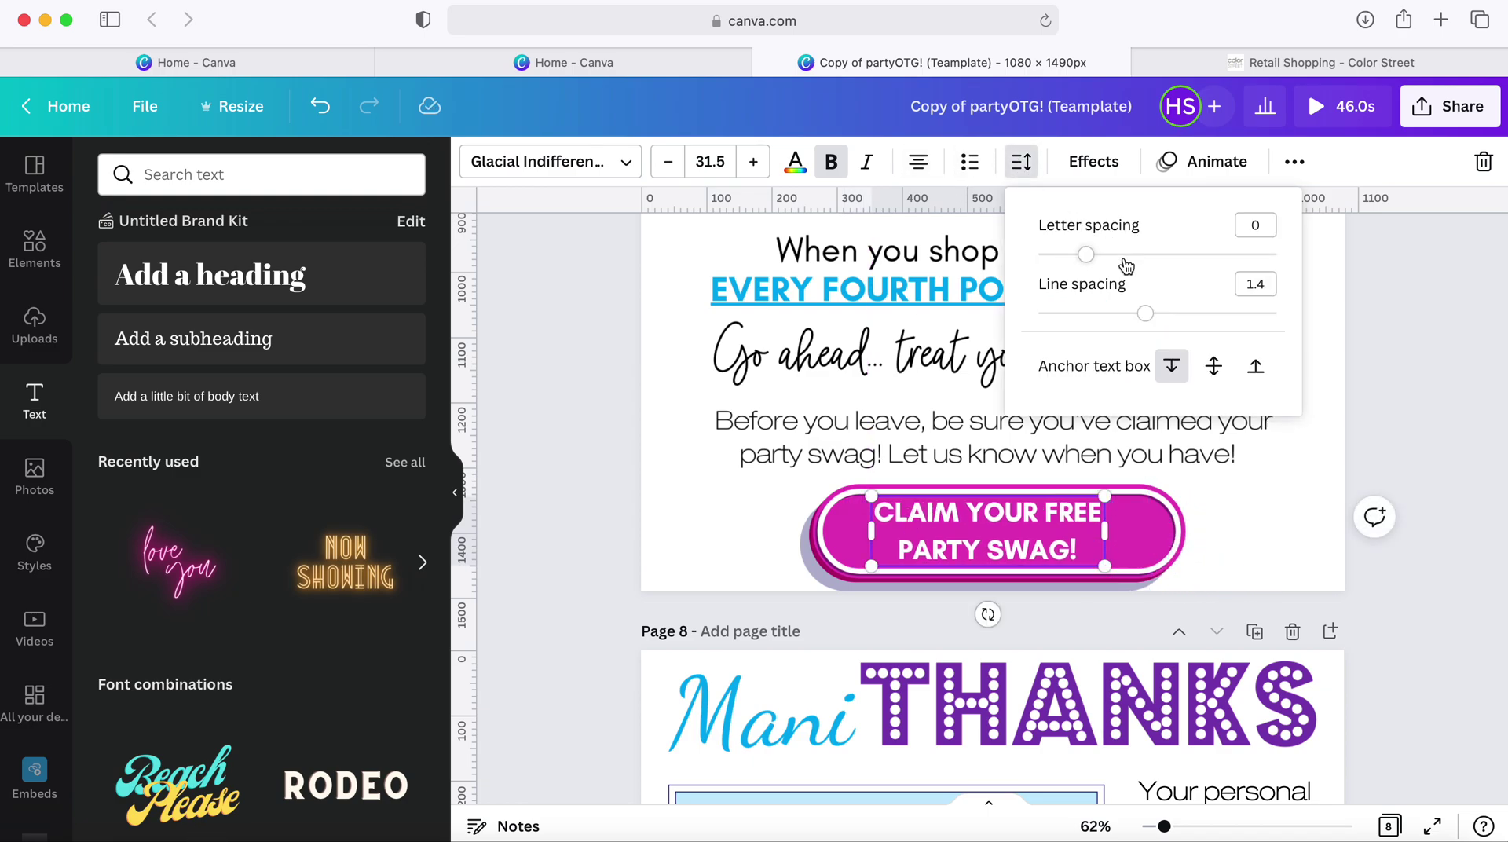
pyautogui.moveTo(1135, 318); pyautogui.dragTo(1103, 320)
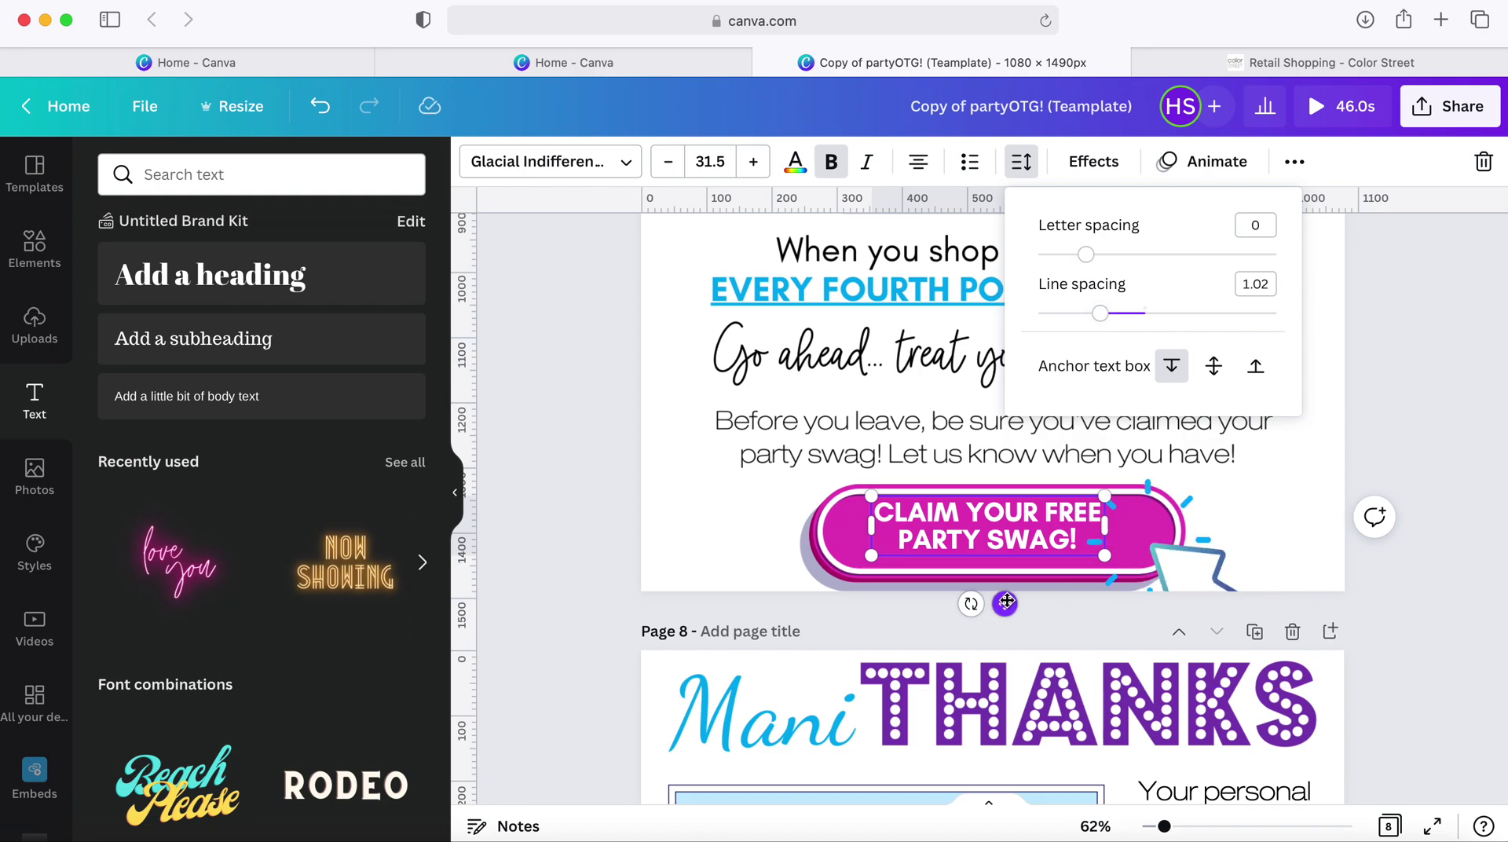
pyautogui.moveTo(1007, 601); pyautogui.dragTo(1012, 606)
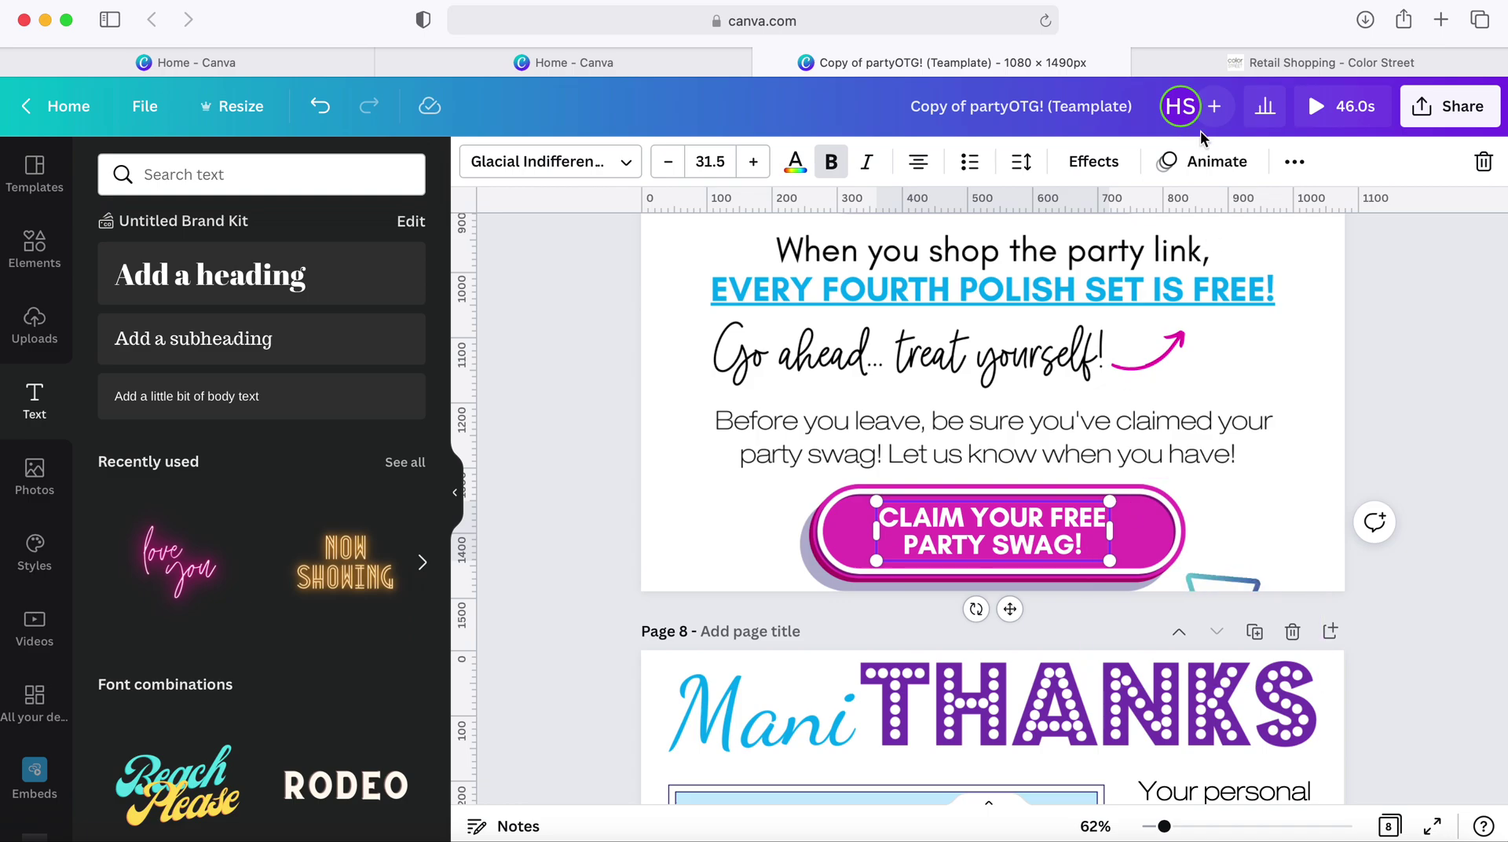
# Start a link on the button text and switch to the Color Street site
pyautogui.click(1294, 163)
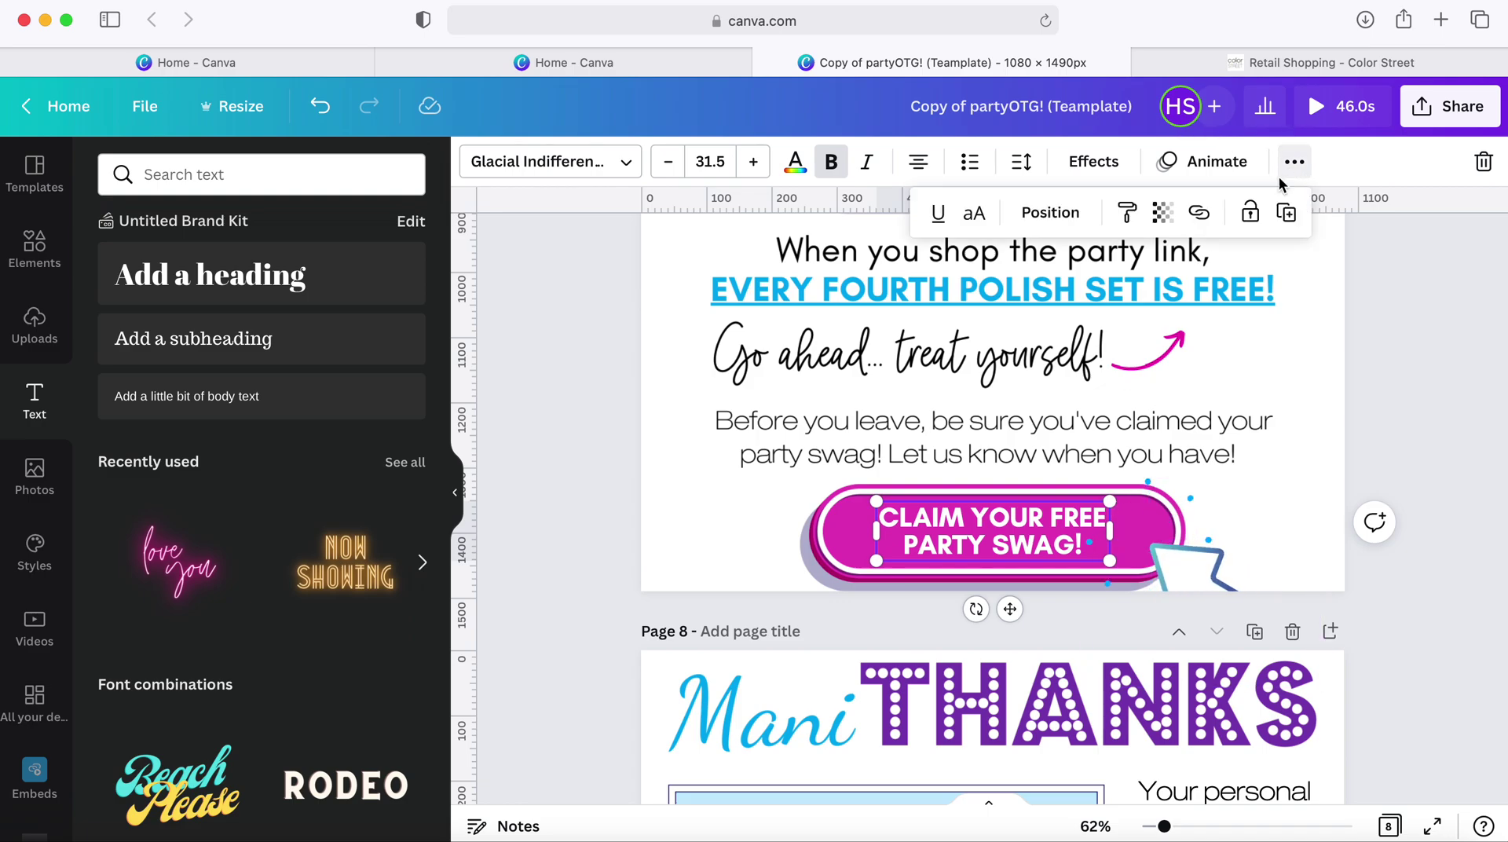
pyautogui.click(1198, 213)
pyautogui.click(1277, 57)
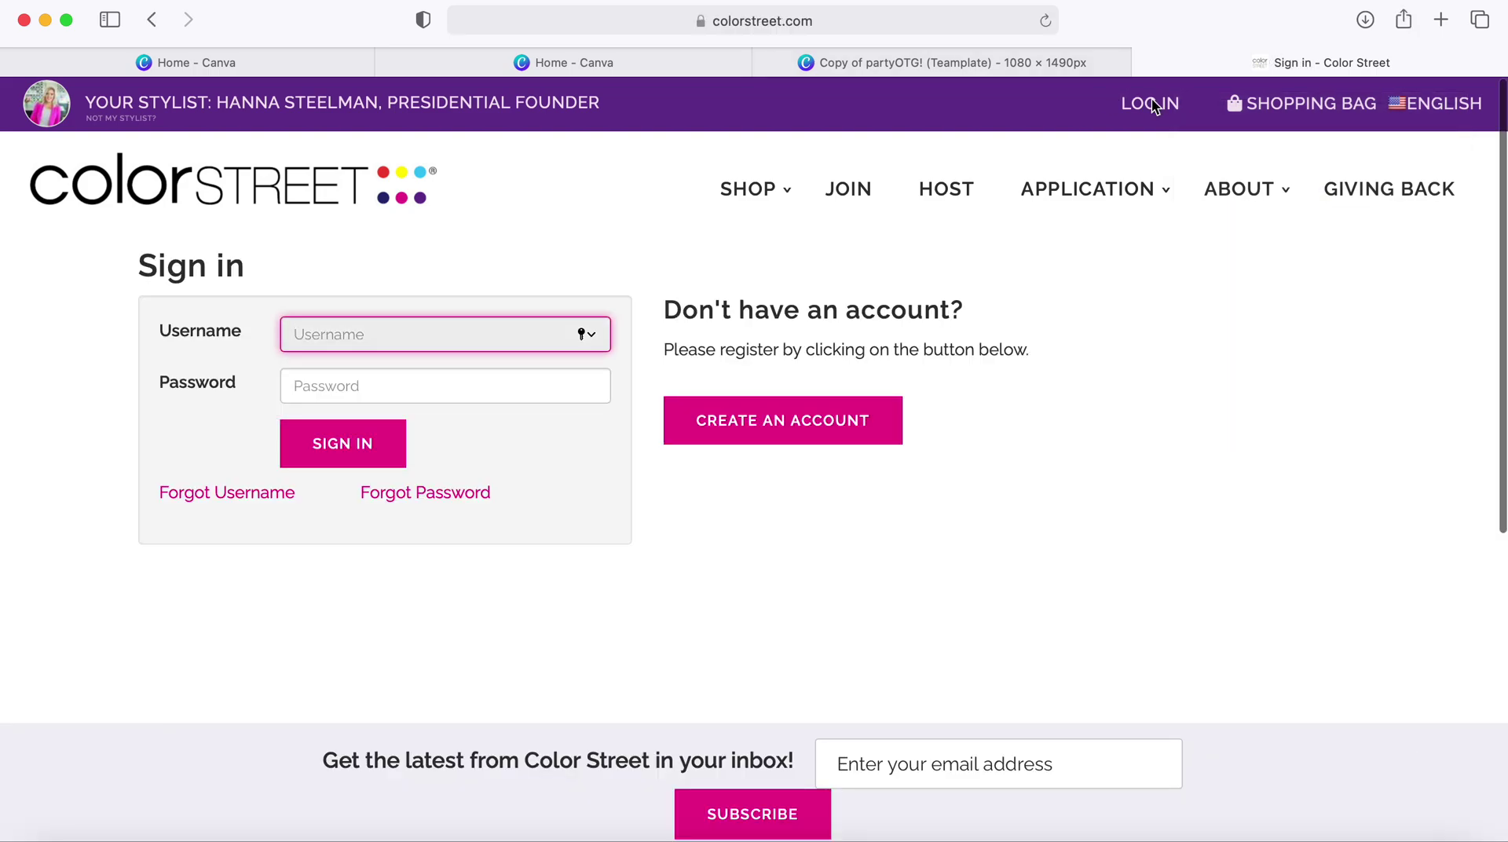
# Link the button text to the Color Street CREATE AN ACCOUNT page's URL
pyautogui.click(862, 439)
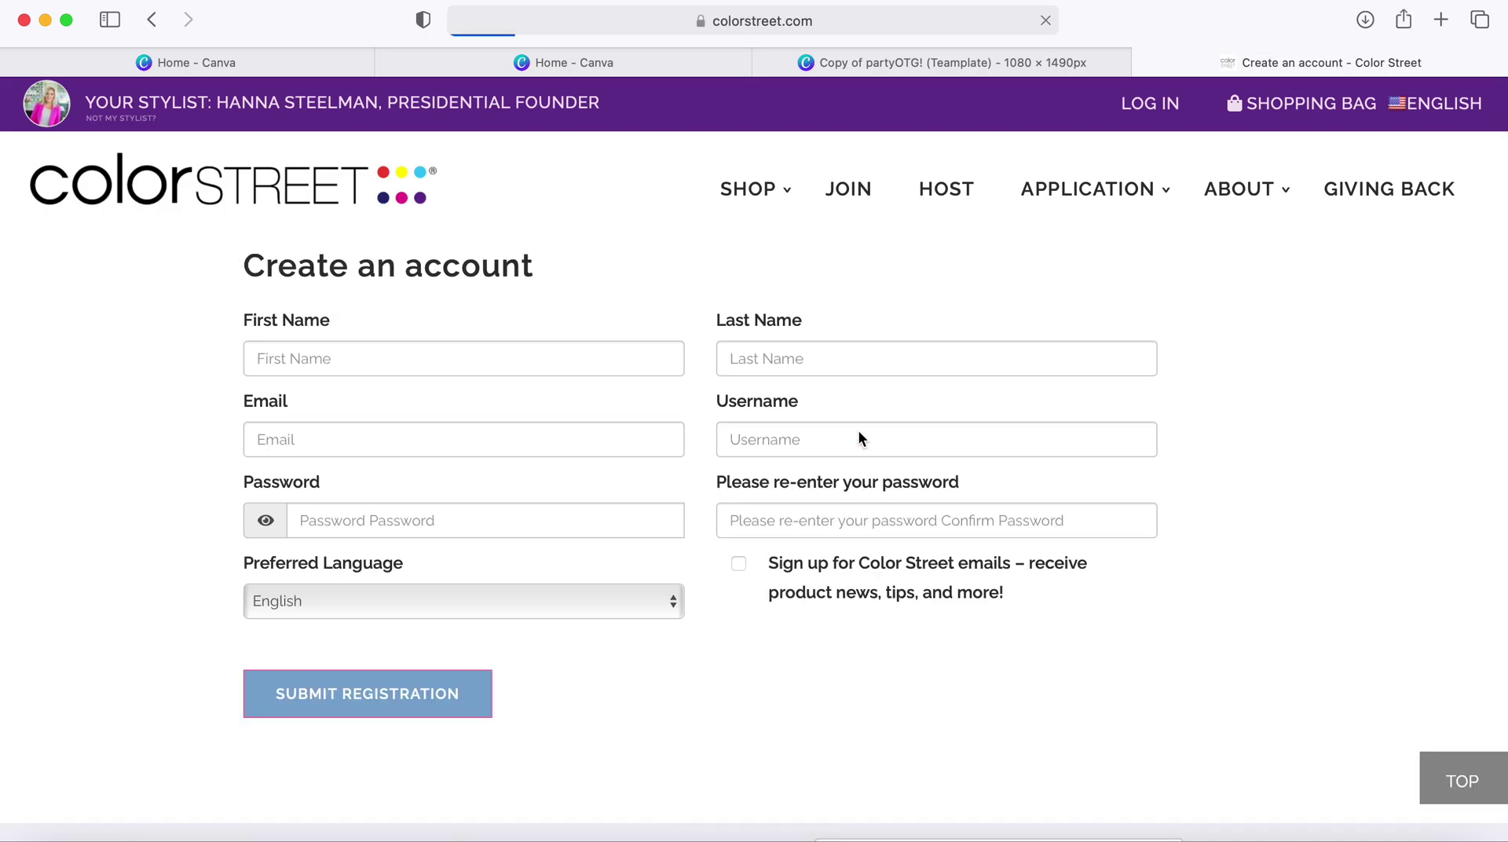
pyautogui.click(765, 22)
pyautogui.click(1209, 272)
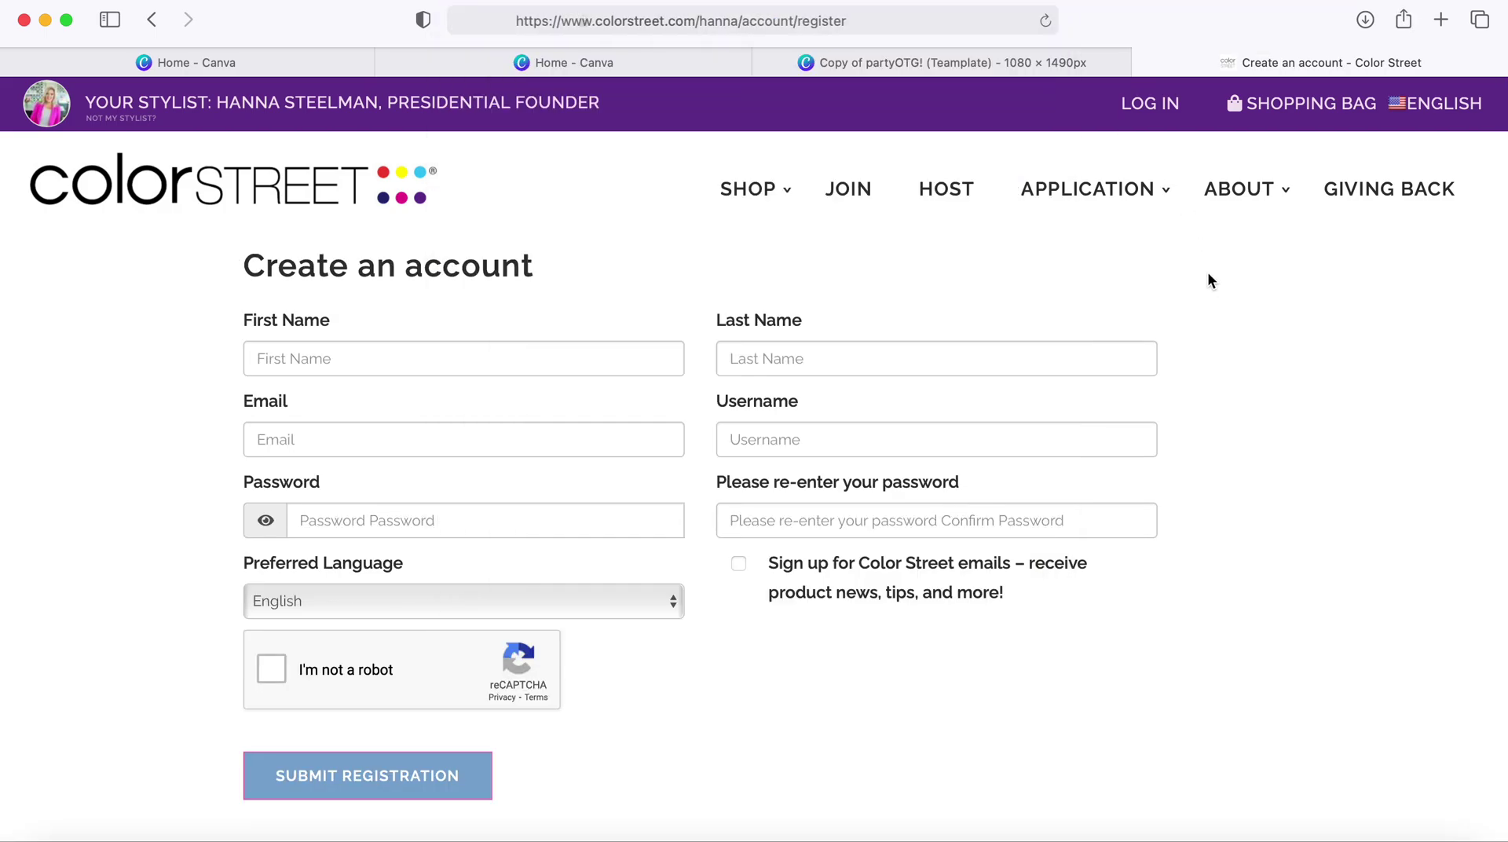
pyautogui.click(948, 61)
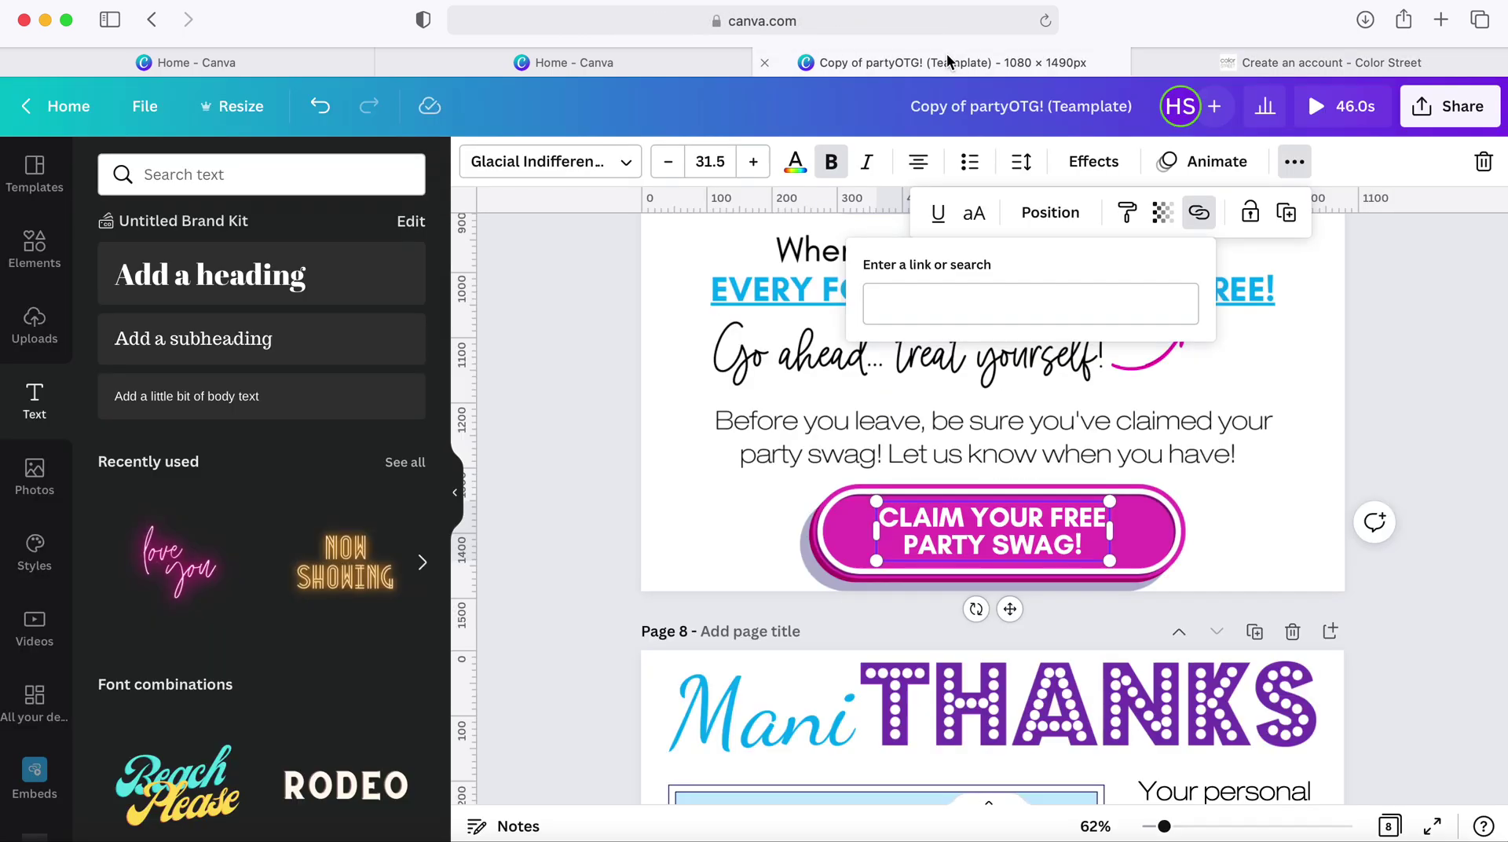
pyautogui.click(997, 304)
pyautogui.press('super+v')
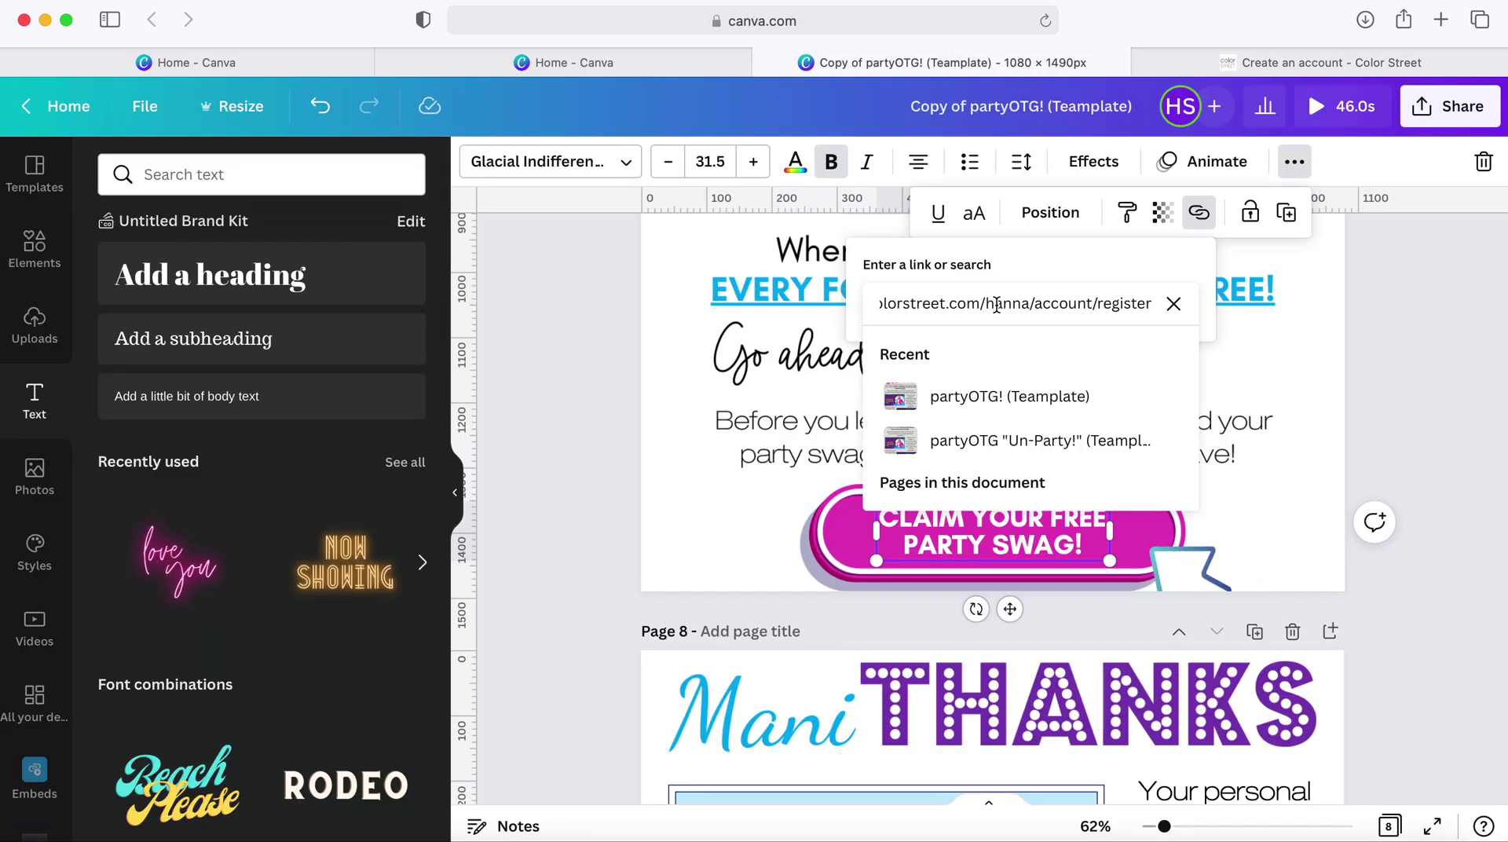
pyautogui.press('Return')
pyautogui.click(1301, 481)
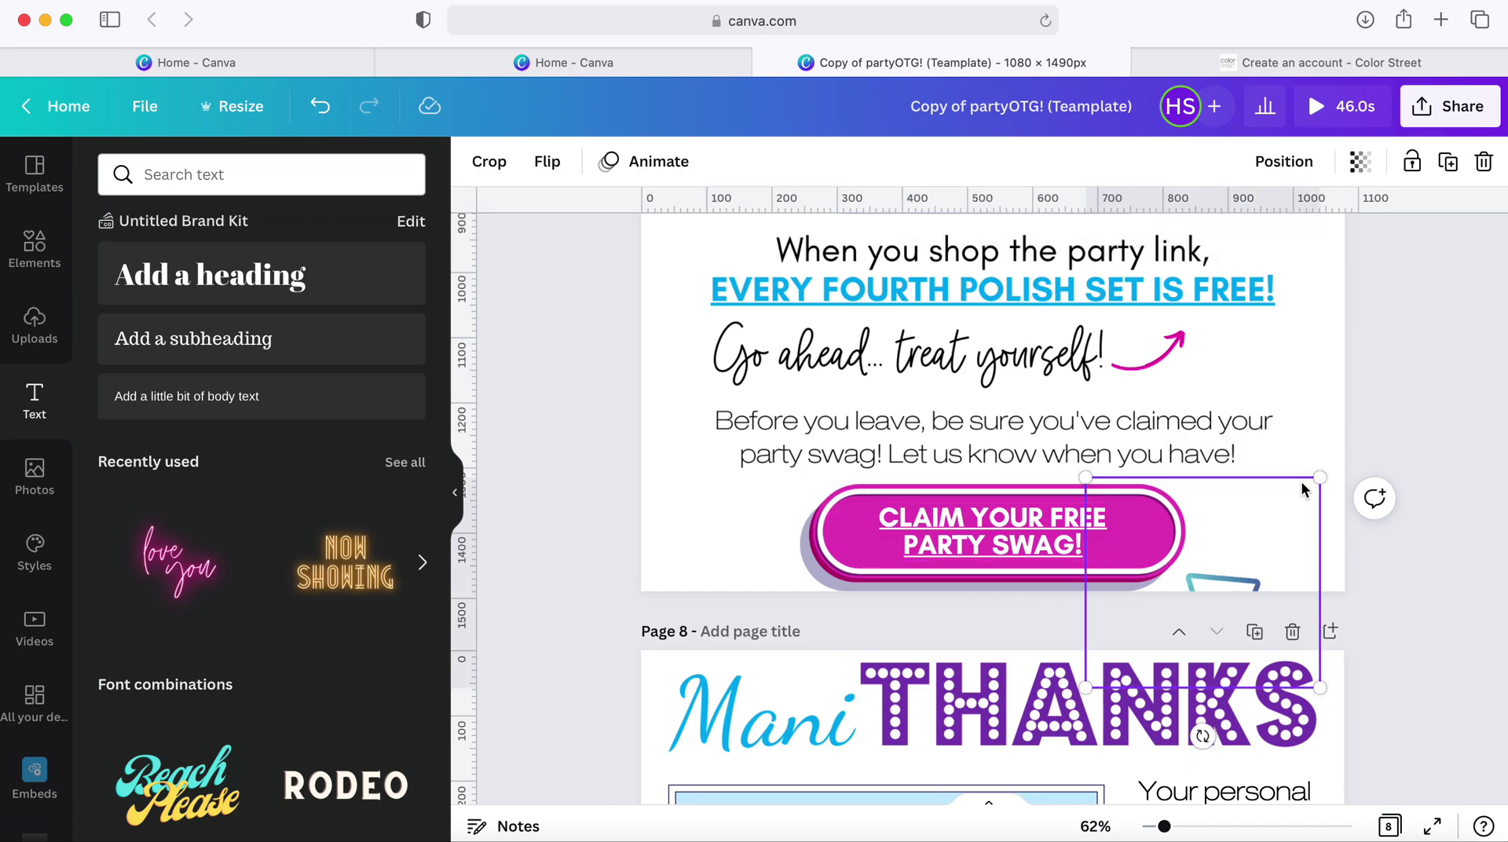
# Scroll back up to page 1, the Welcome to the party OTG page with the portrait
pyautogui.scroll(-5, 1020, 489)
pyautogui.scroll(-15, 1020, 489)
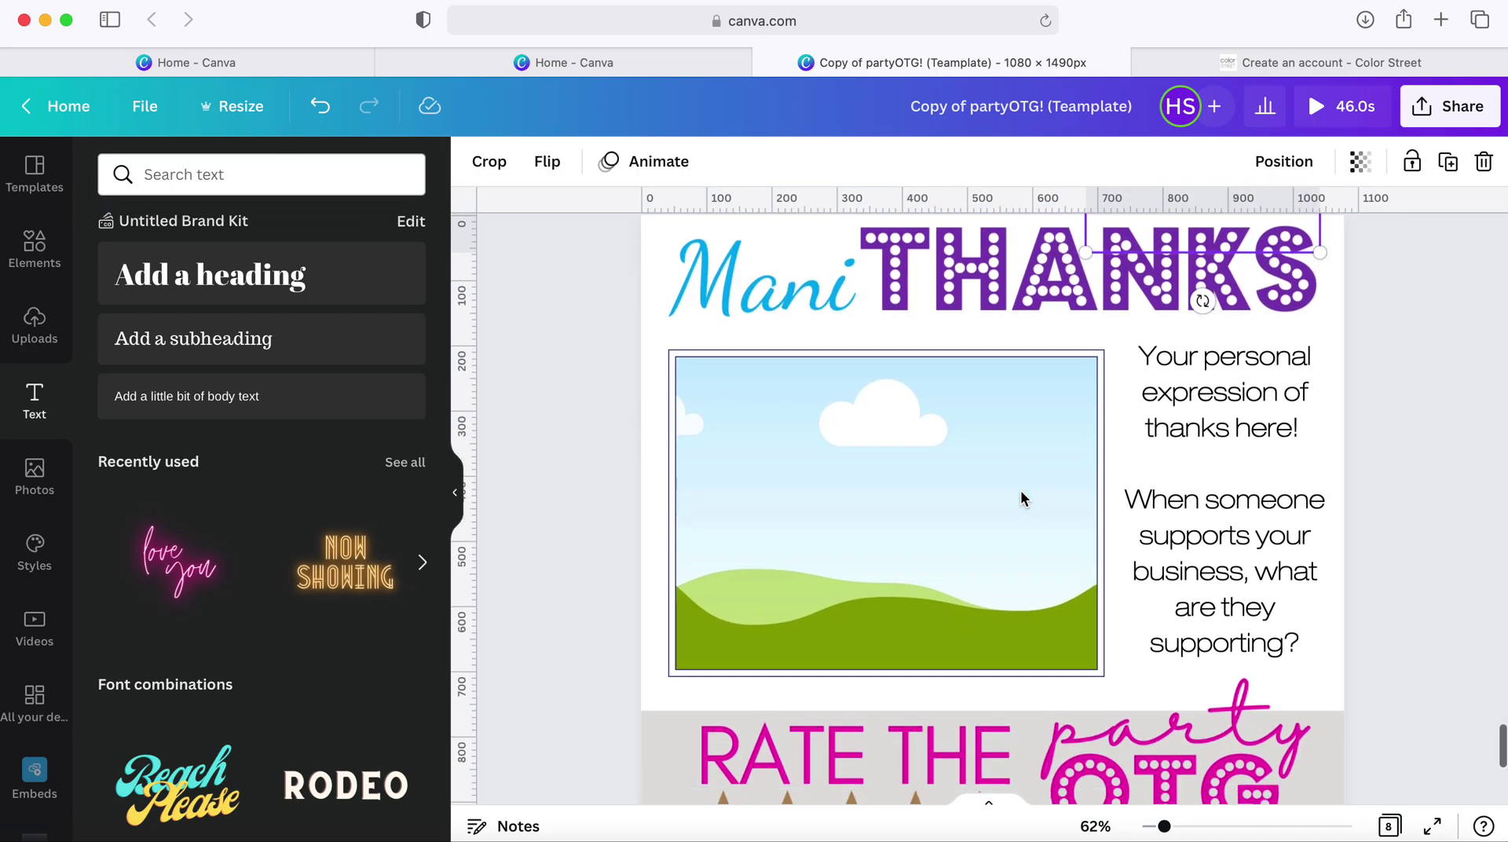
pyautogui.scroll(10, 1021, 488)
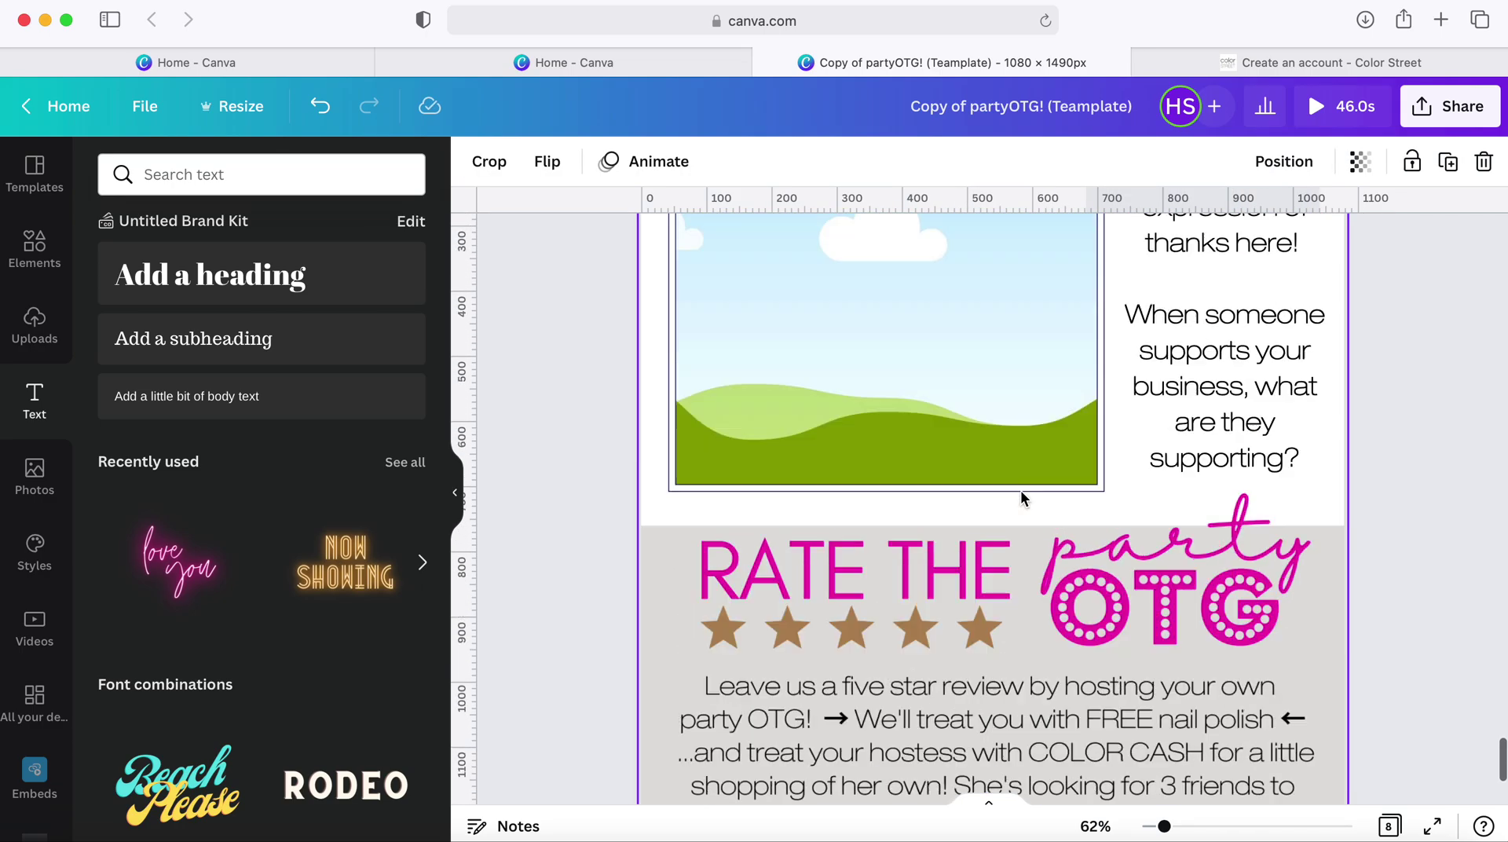
pyautogui.scroll(20, 1021, 489)
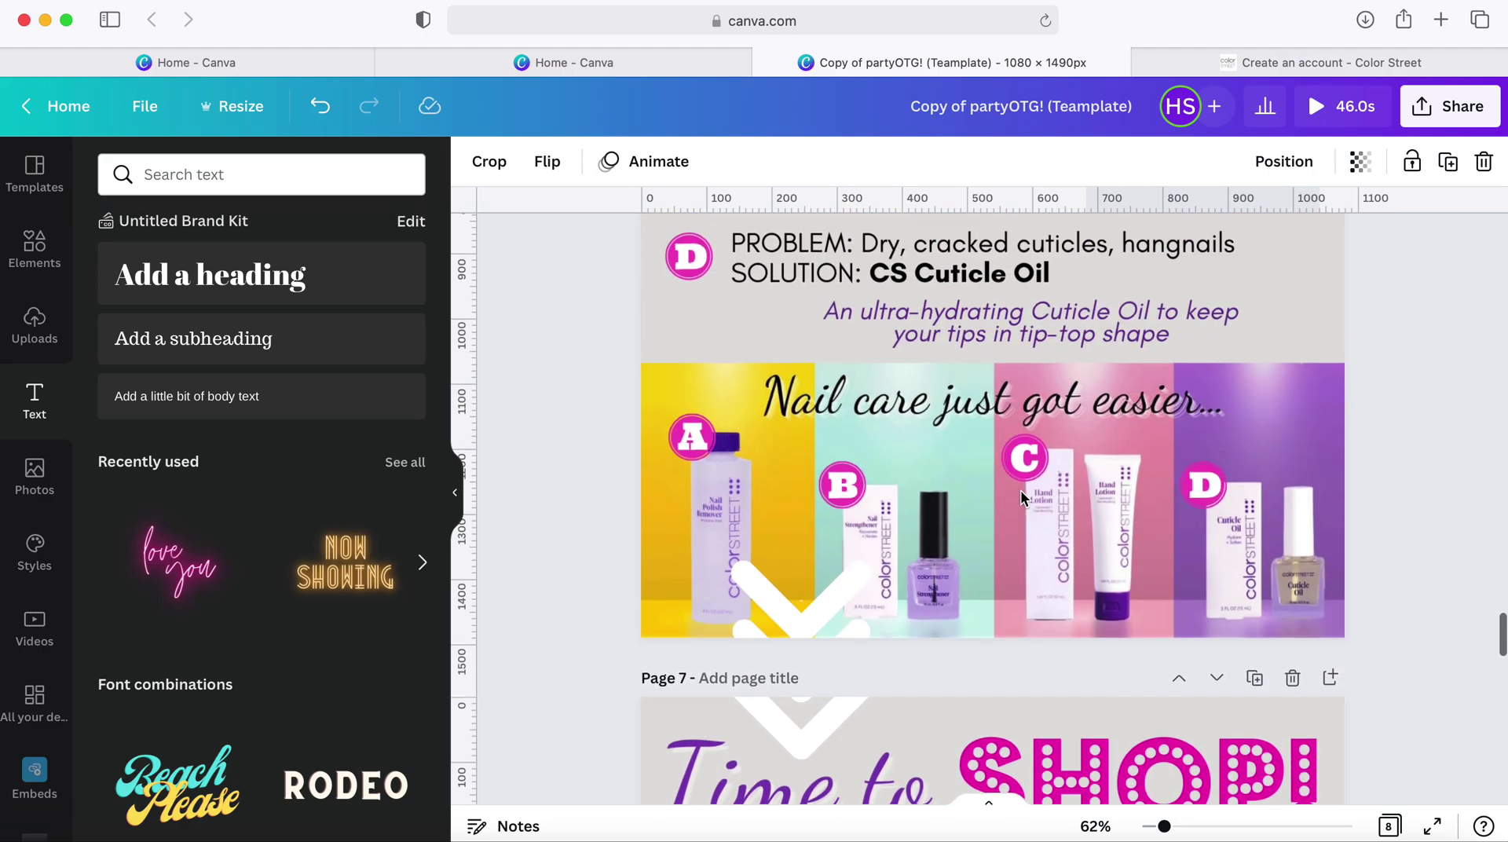
pyautogui.scroll(10, 1021, 489)
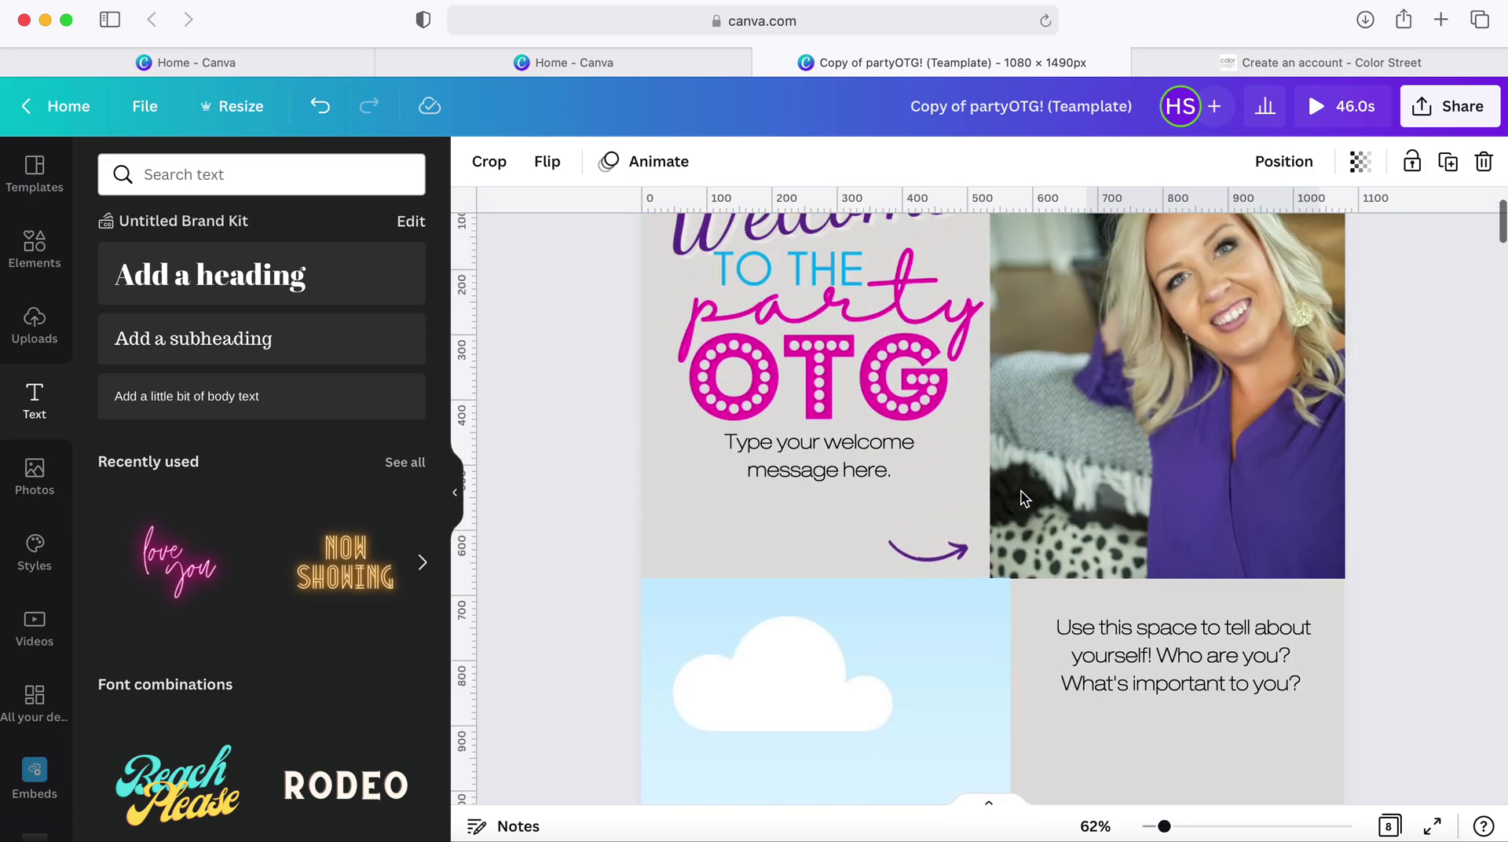